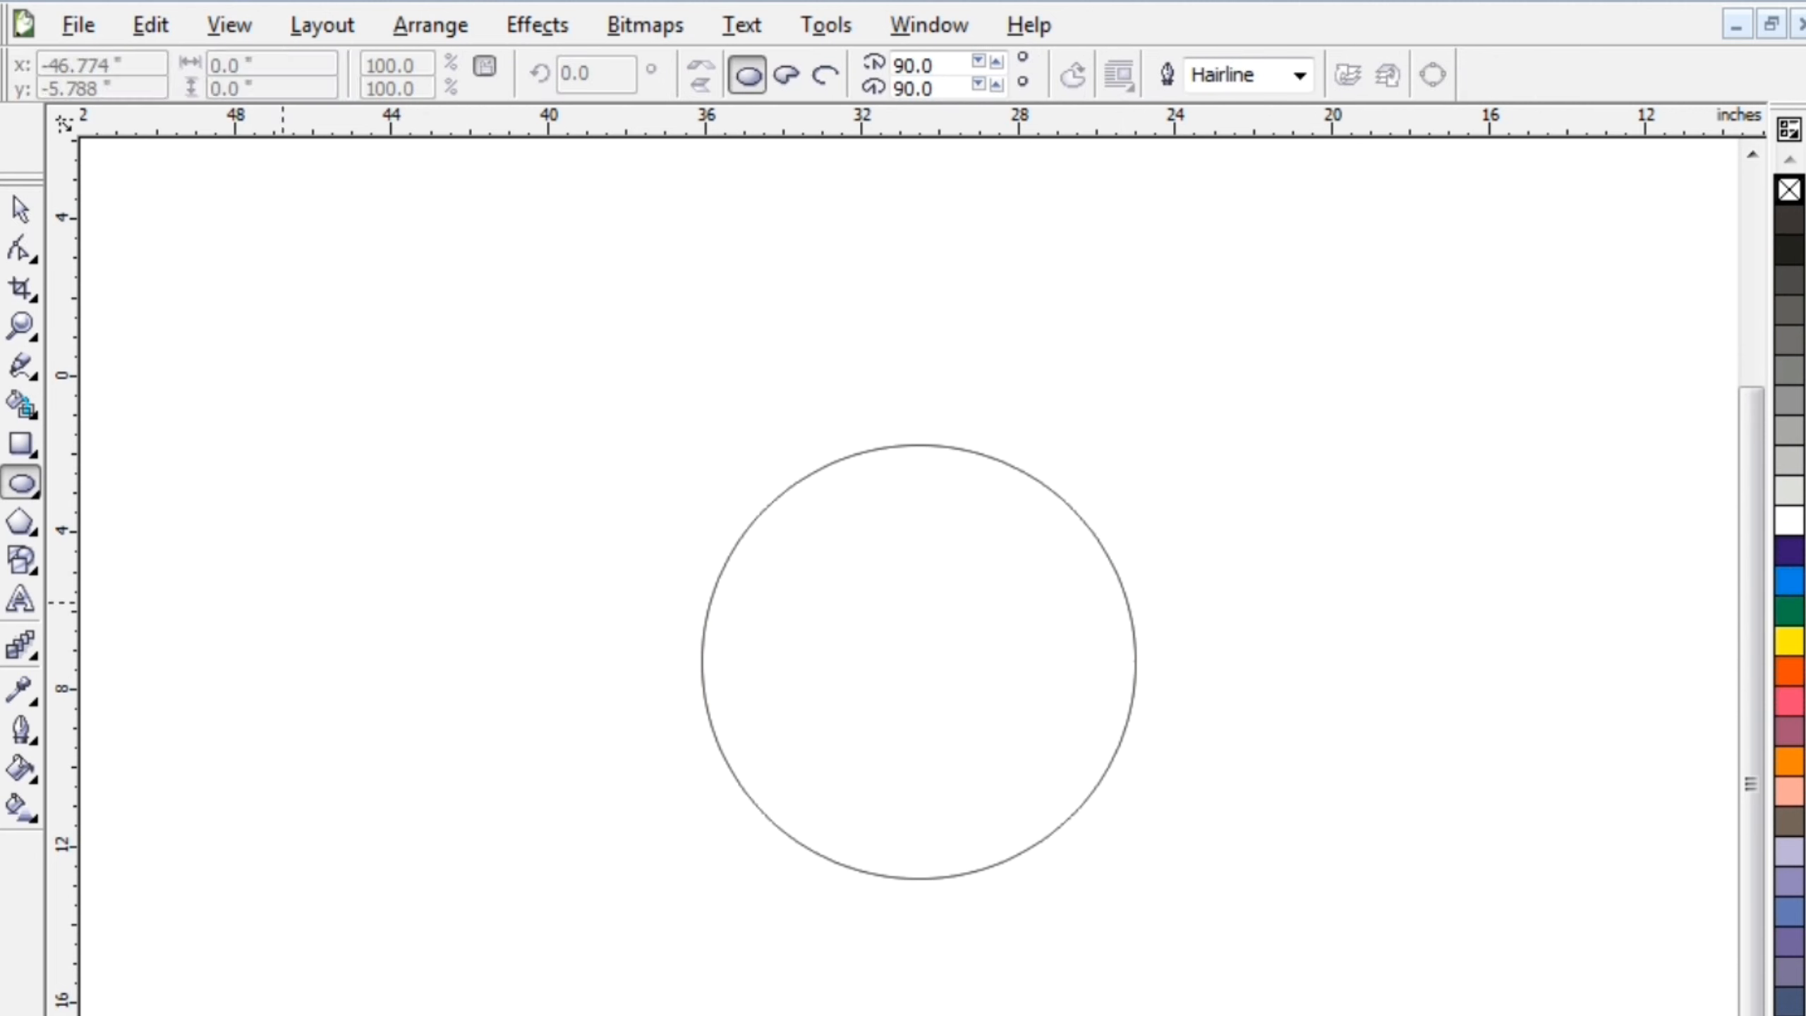
Step: Place a smaller circle centred inside the large circle with PowerClip
{"action": "key", "text": "space"}
{"action": "left_click_drag", "start_coordinate": [400, 722], "coordinate": [549, 647]}
{"action": "left_click", "coordinate": [537, 25]}
{"action": "mouse_move", "coordinate": [579, 487]}
{"action": "left_click", "coordinate": [915, 492]}
{"action": "left_click", "coordinate": [853, 611]}
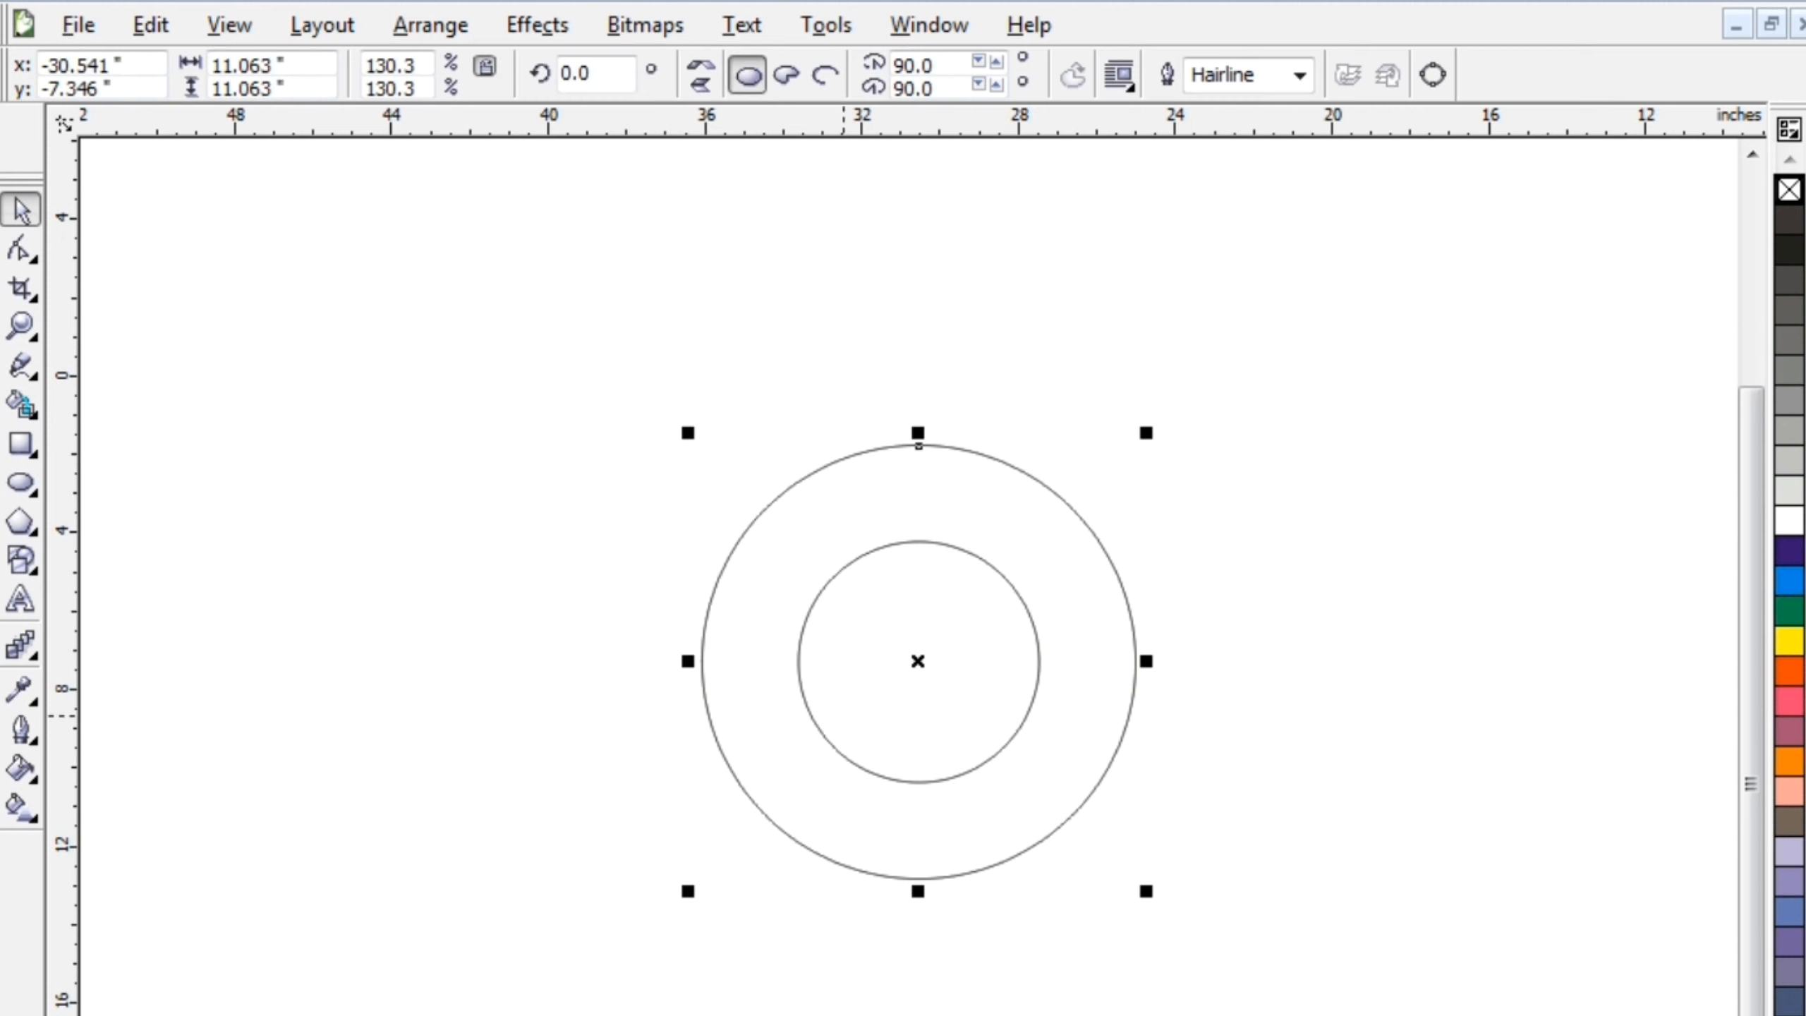
{"action": "left_click", "coordinate": [614, 727]}
Step: Draw a medium circle and position it around the small circle, touching its right side and the large circle's lower-left edge
{"action": "left_click", "coordinate": [21, 482]}
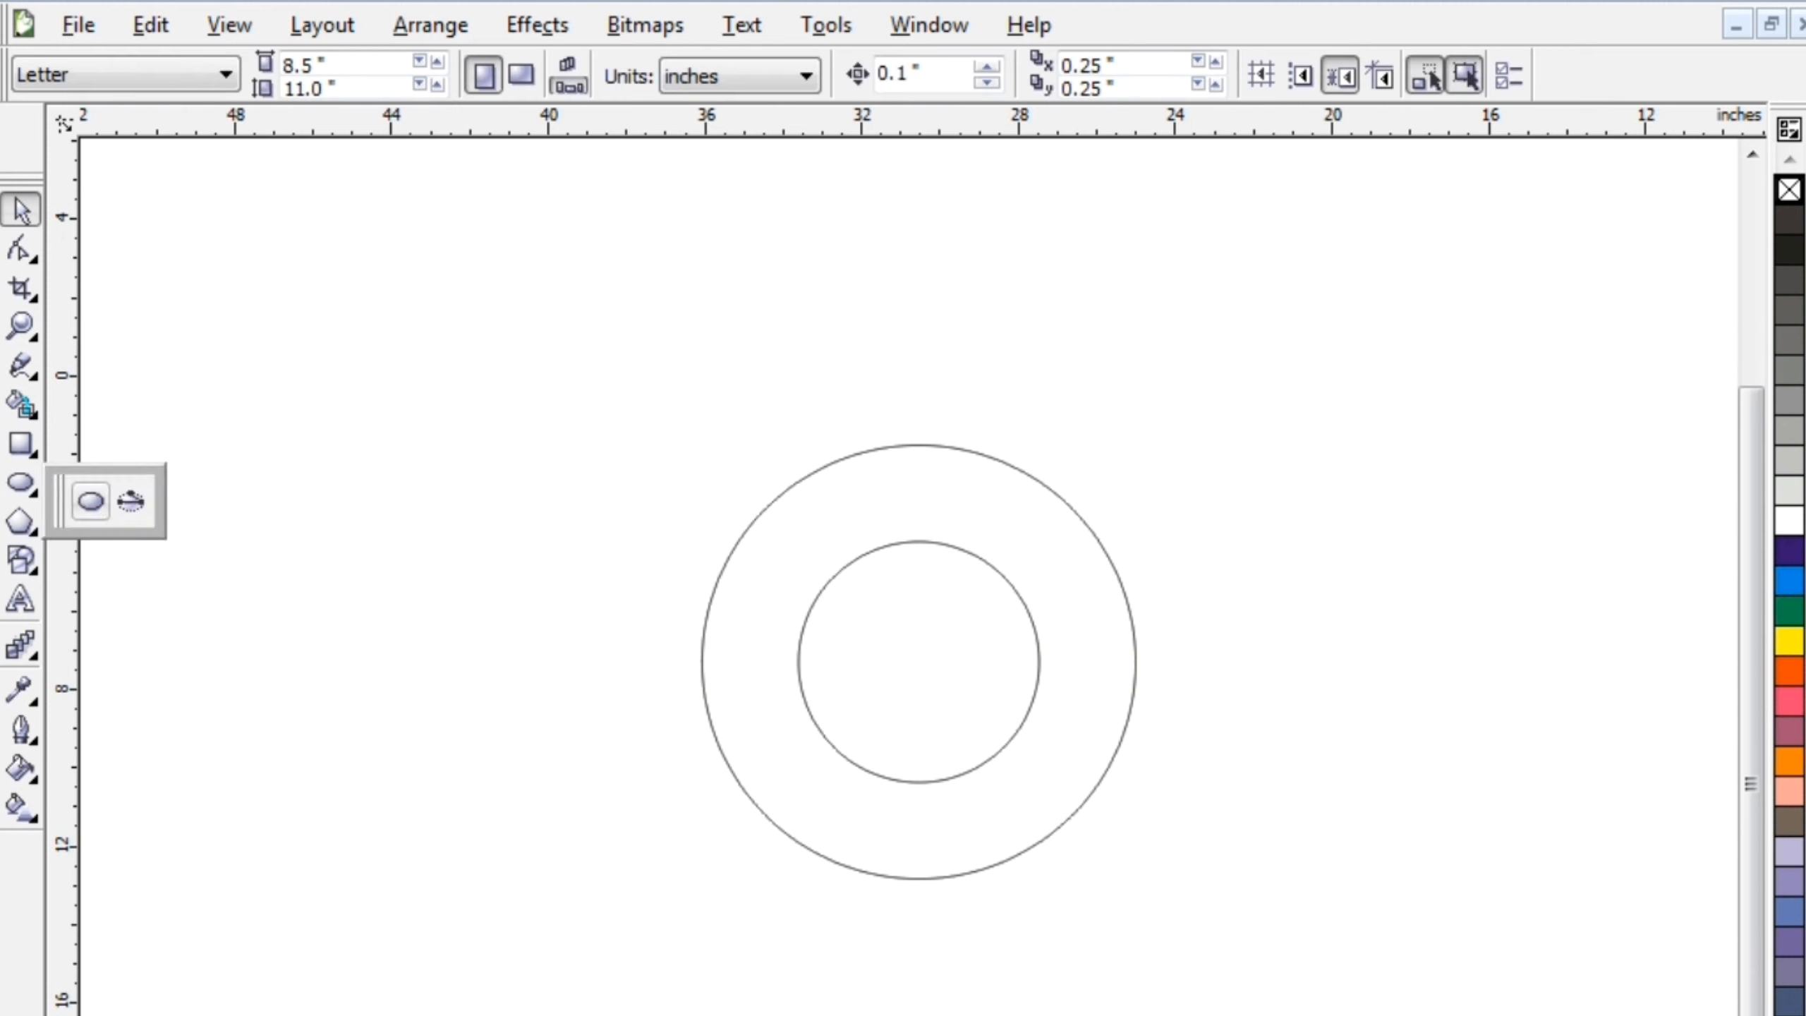
{"action": "left_click", "coordinate": [89, 493]}
{"action": "left_click_drag", "start_coordinate": [533, 538], "coordinate": [855, 861]}
{"action": "left_click", "coordinate": [21, 208]}
{"action": "left_click_drag", "start_coordinate": [629, 668], "coordinate": [816, 650]}
{"action": "left_click_drag", "start_coordinate": [704, 853], "coordinate": [691, 865]}
{"action": "left_click", "coordinate": [581, 811]}
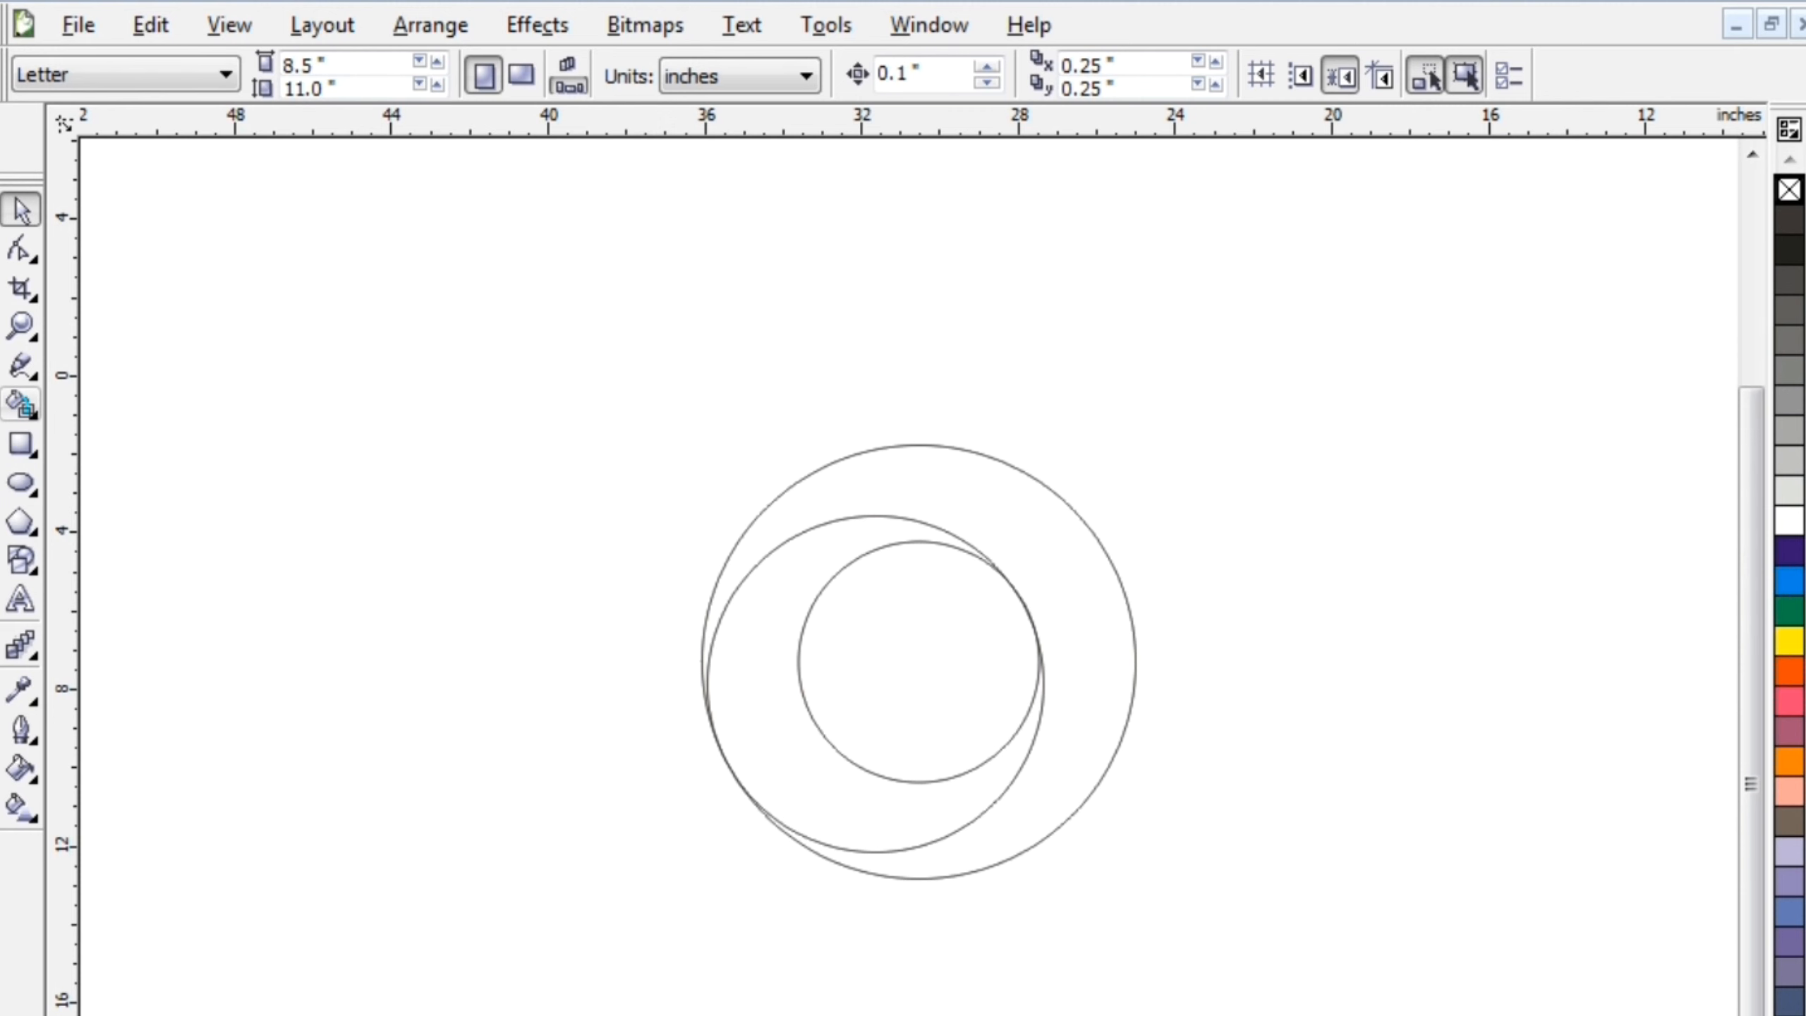
Step: Draw a two-segment angle from the small circle's right edge via the medium circle's centre to its lower edge, plus a smaller angle inside
{"action": "left_click", "coordinate": [21, 366]}
{"action": "mouse_move", "coordinate": [1040, 663]}
{"action": "left_mouse_down"}
{"action": "mouse_move", "coordinate": [871, 686]}
{"action": "mouse_move", "coordinate": [969, 824]}
{"action": "mouse_move", "coordinate": [928, 845]}
{"action": "left_mouse_up"}
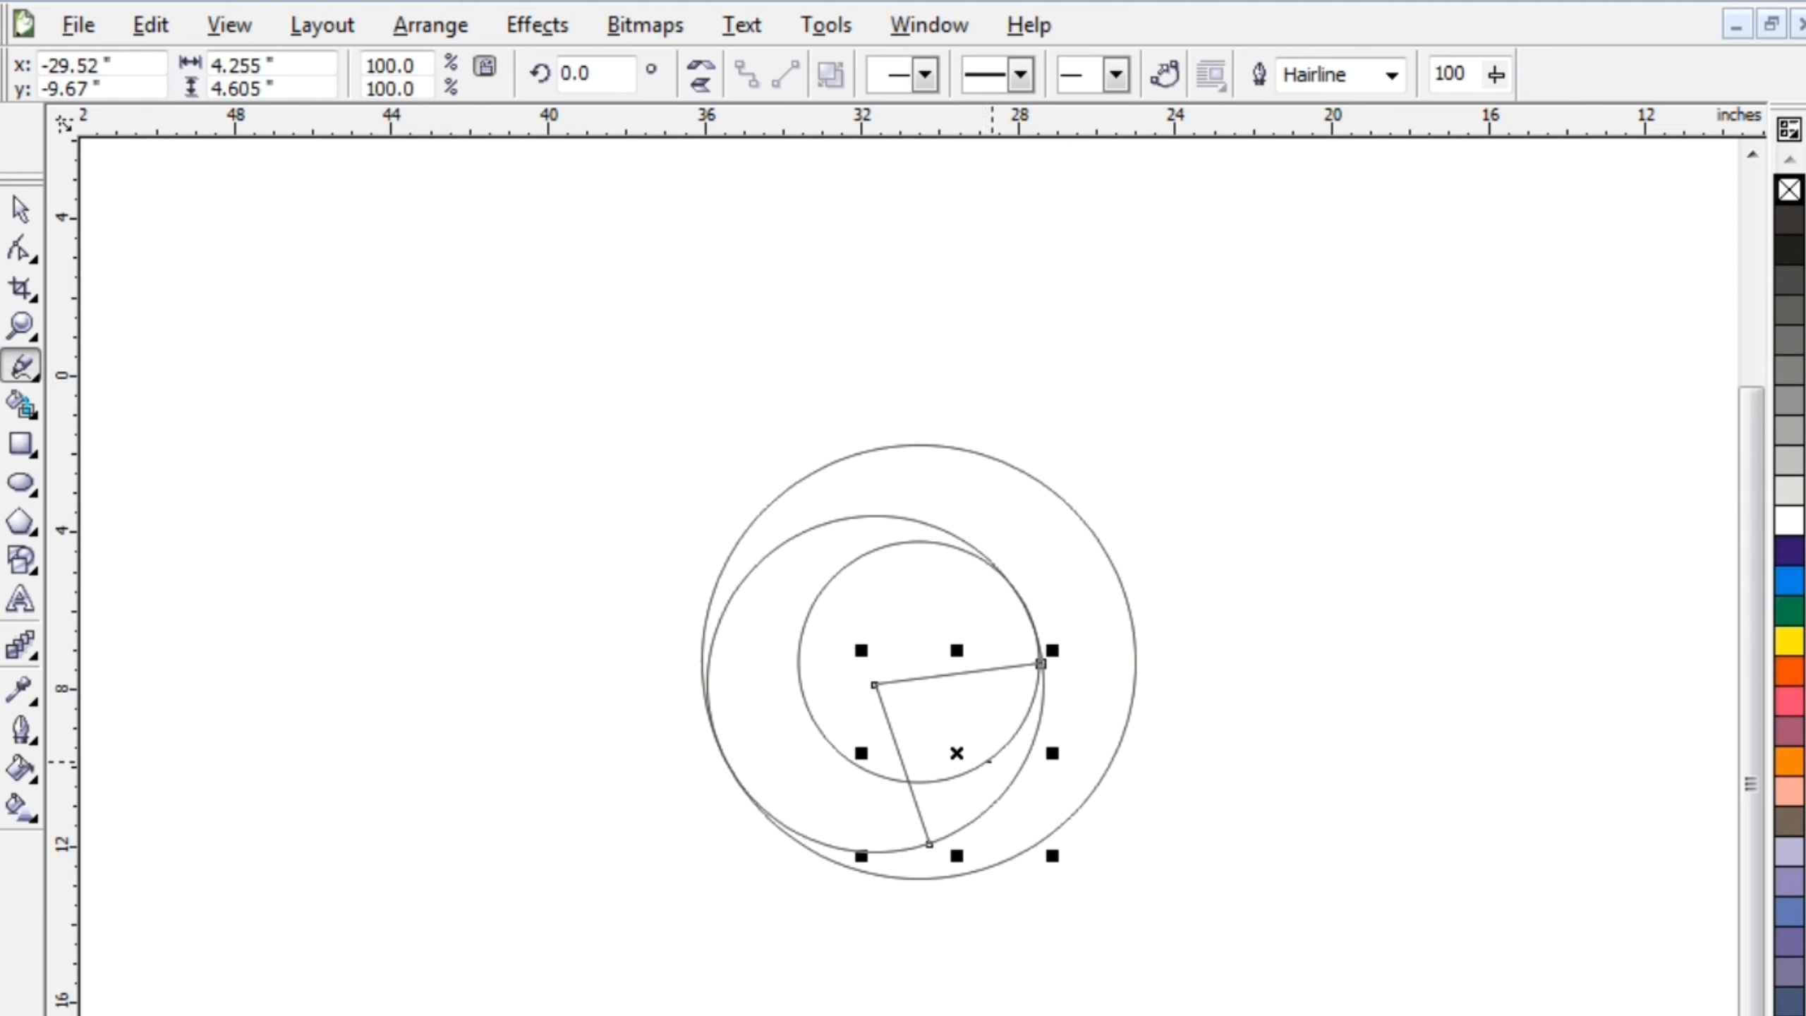
{"action": "left_click_drag", "start_coordinate": [993, 754], "coordinate": [988, 759]}
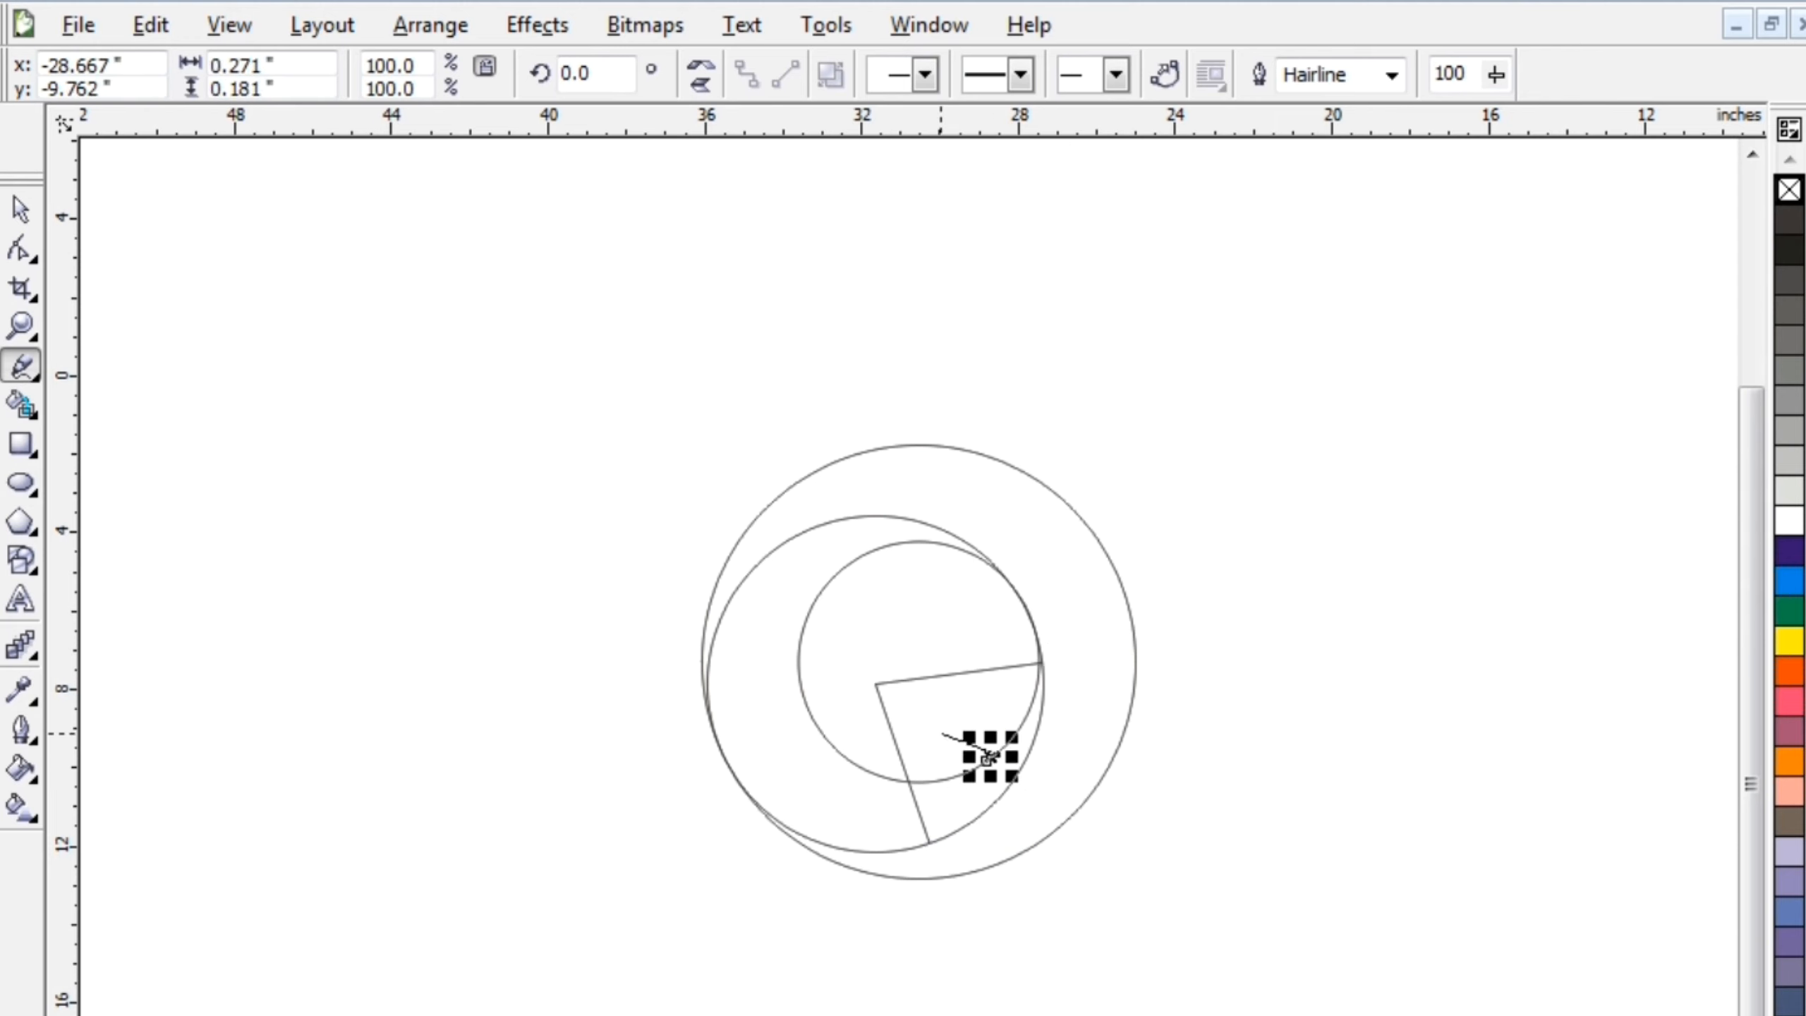
{"action": "left_click", "coordinate": [942, 735]}
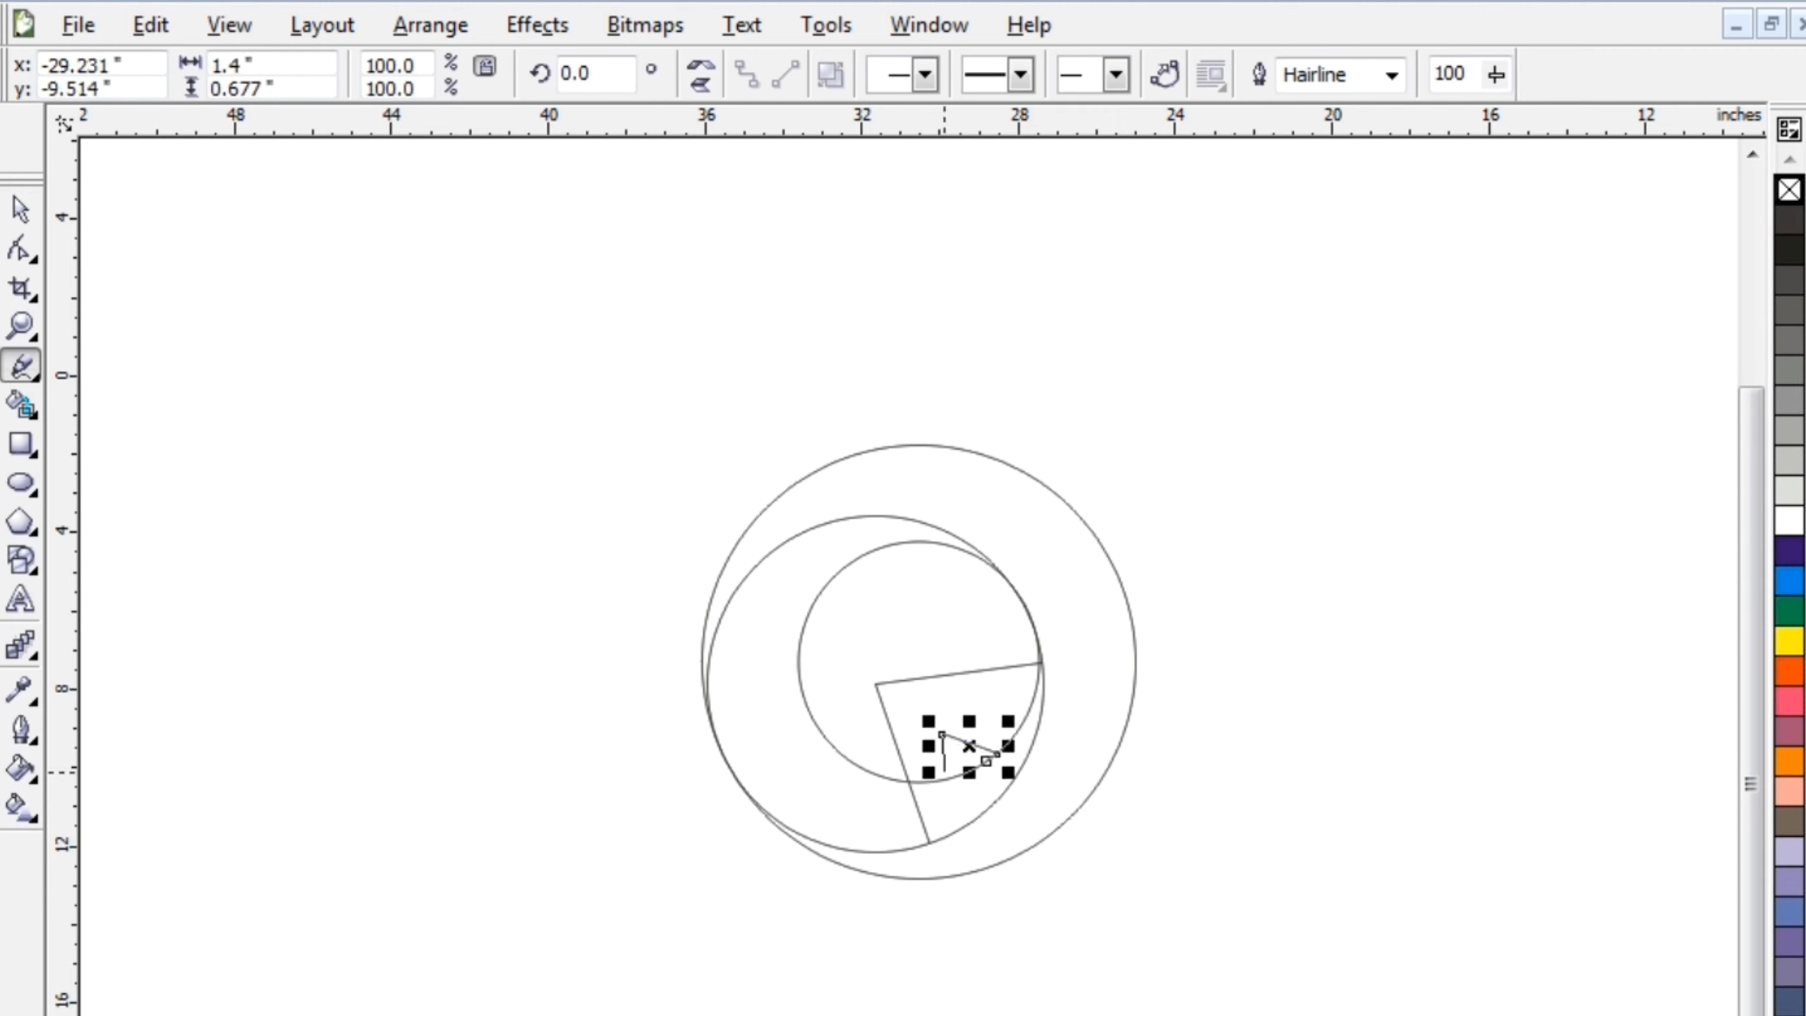
{"action": "left_click", "coordinate": [949, 773]}
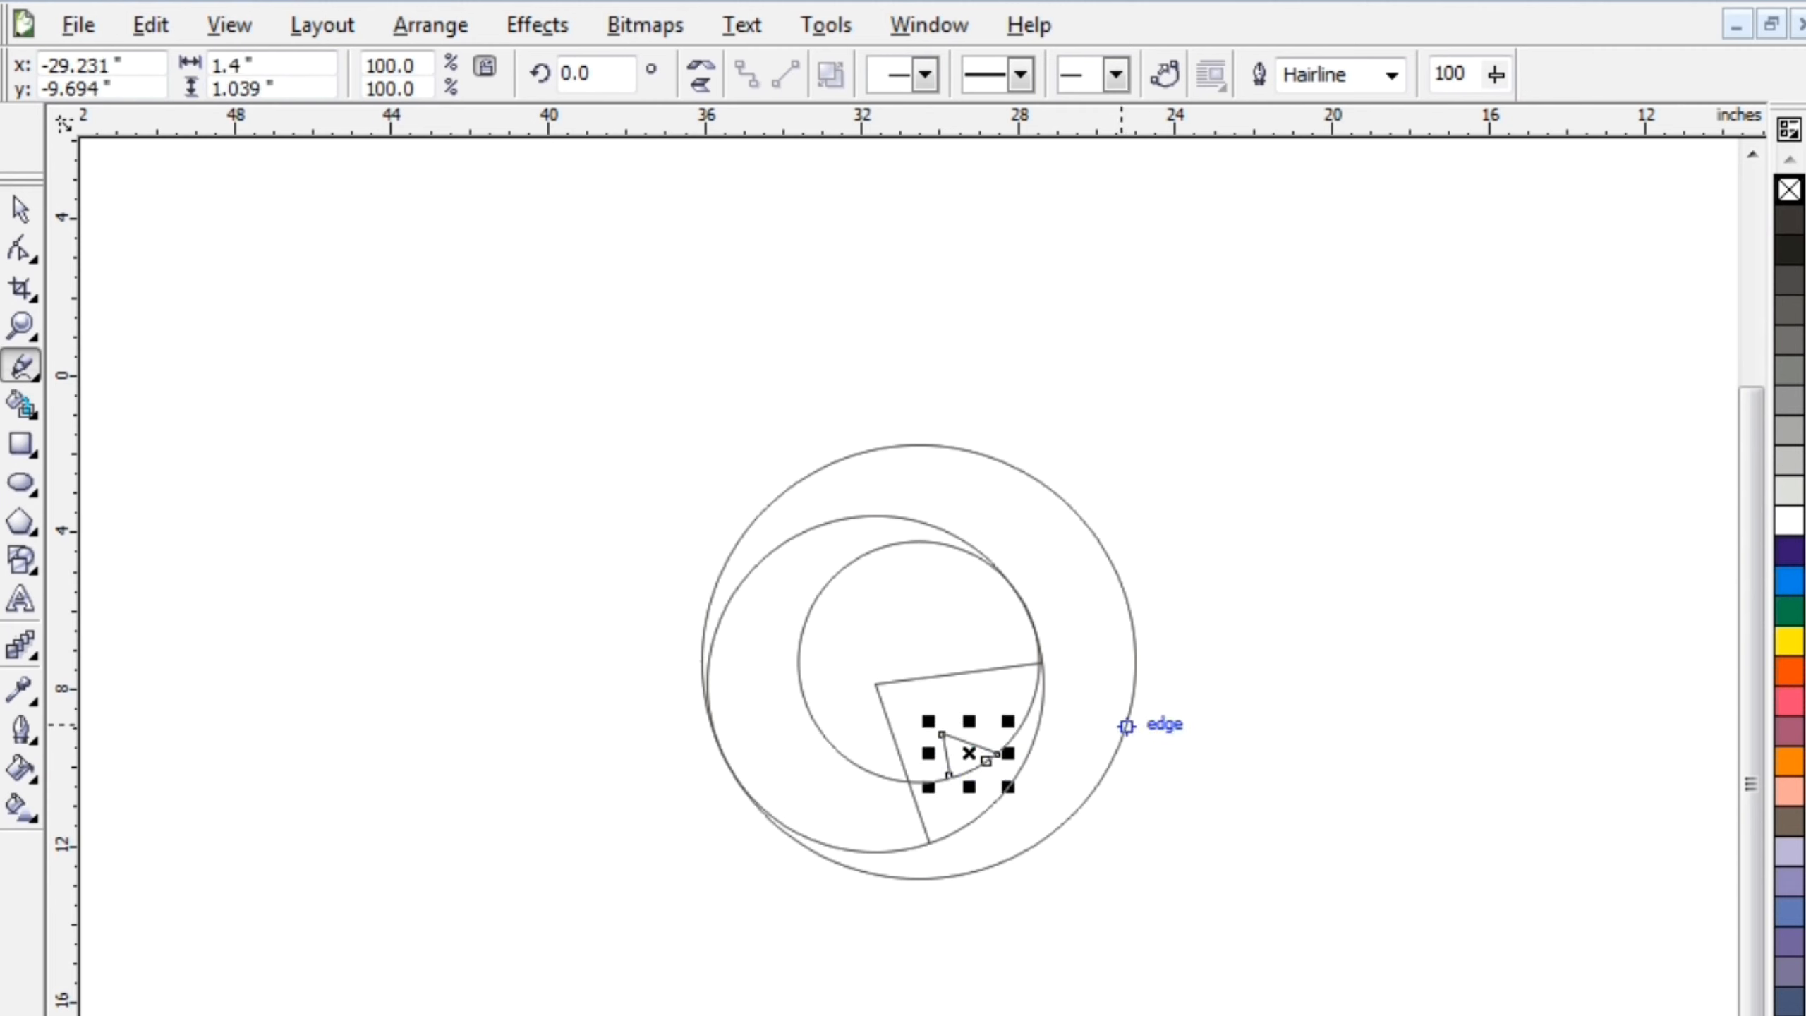
Step: Draw a pointed two-segment tail from the large circle's right edge out to the lower right and back to its bottom edge
{"action": "left_click", "coordinate": [1132, 706]}
{"action": "left_click", "coordinate": [1248, 838]}
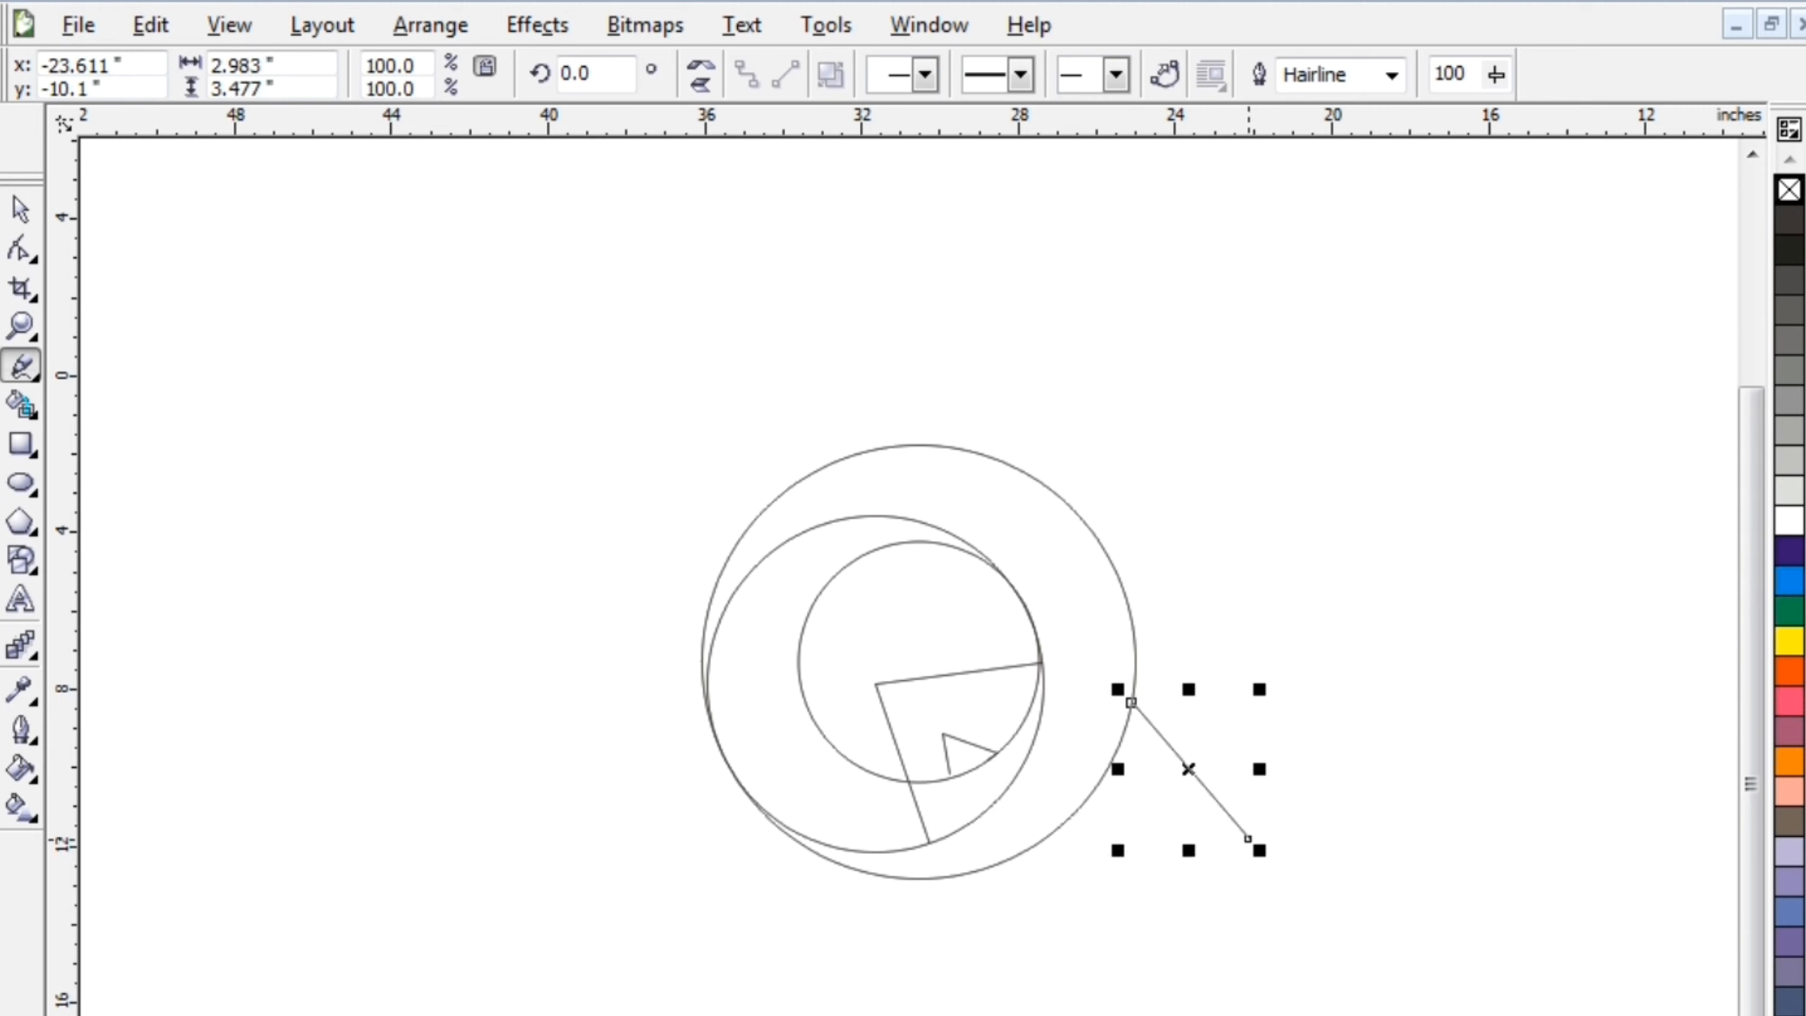
{"action": "double_click", "coordinate": [944, 878]}
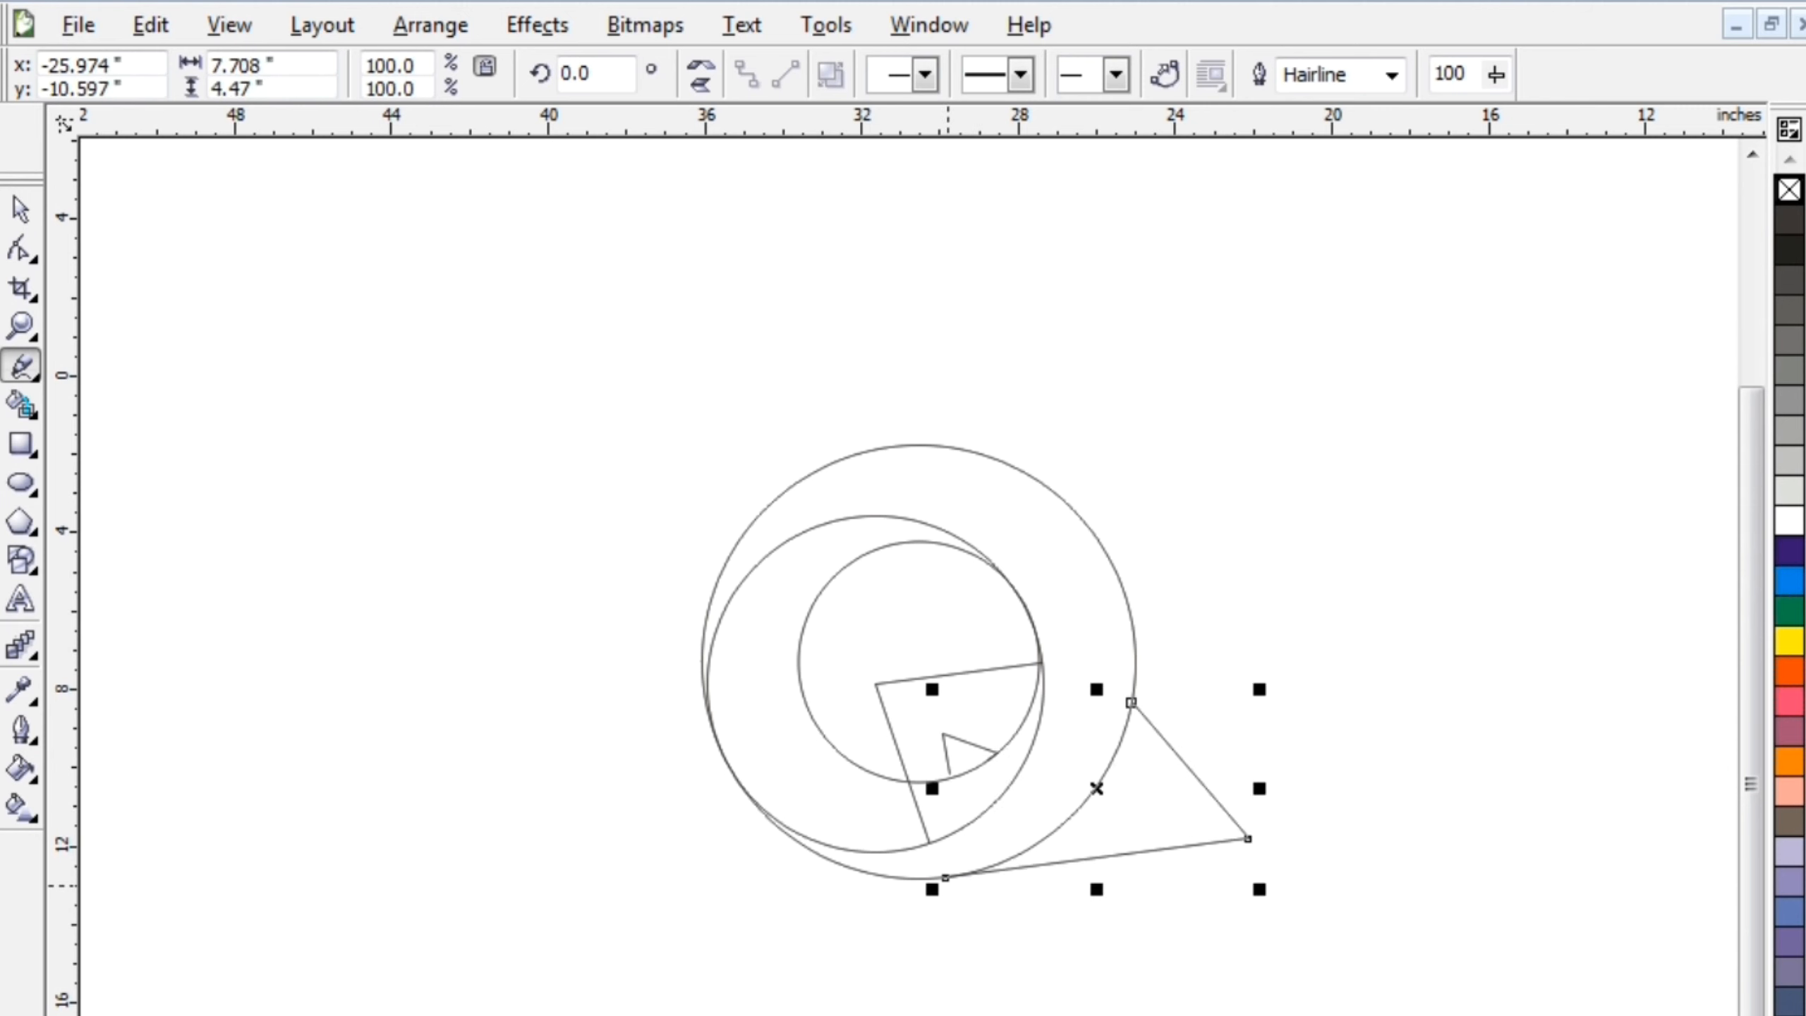
{"action": "left_click", "coordinate": [19, 404]}
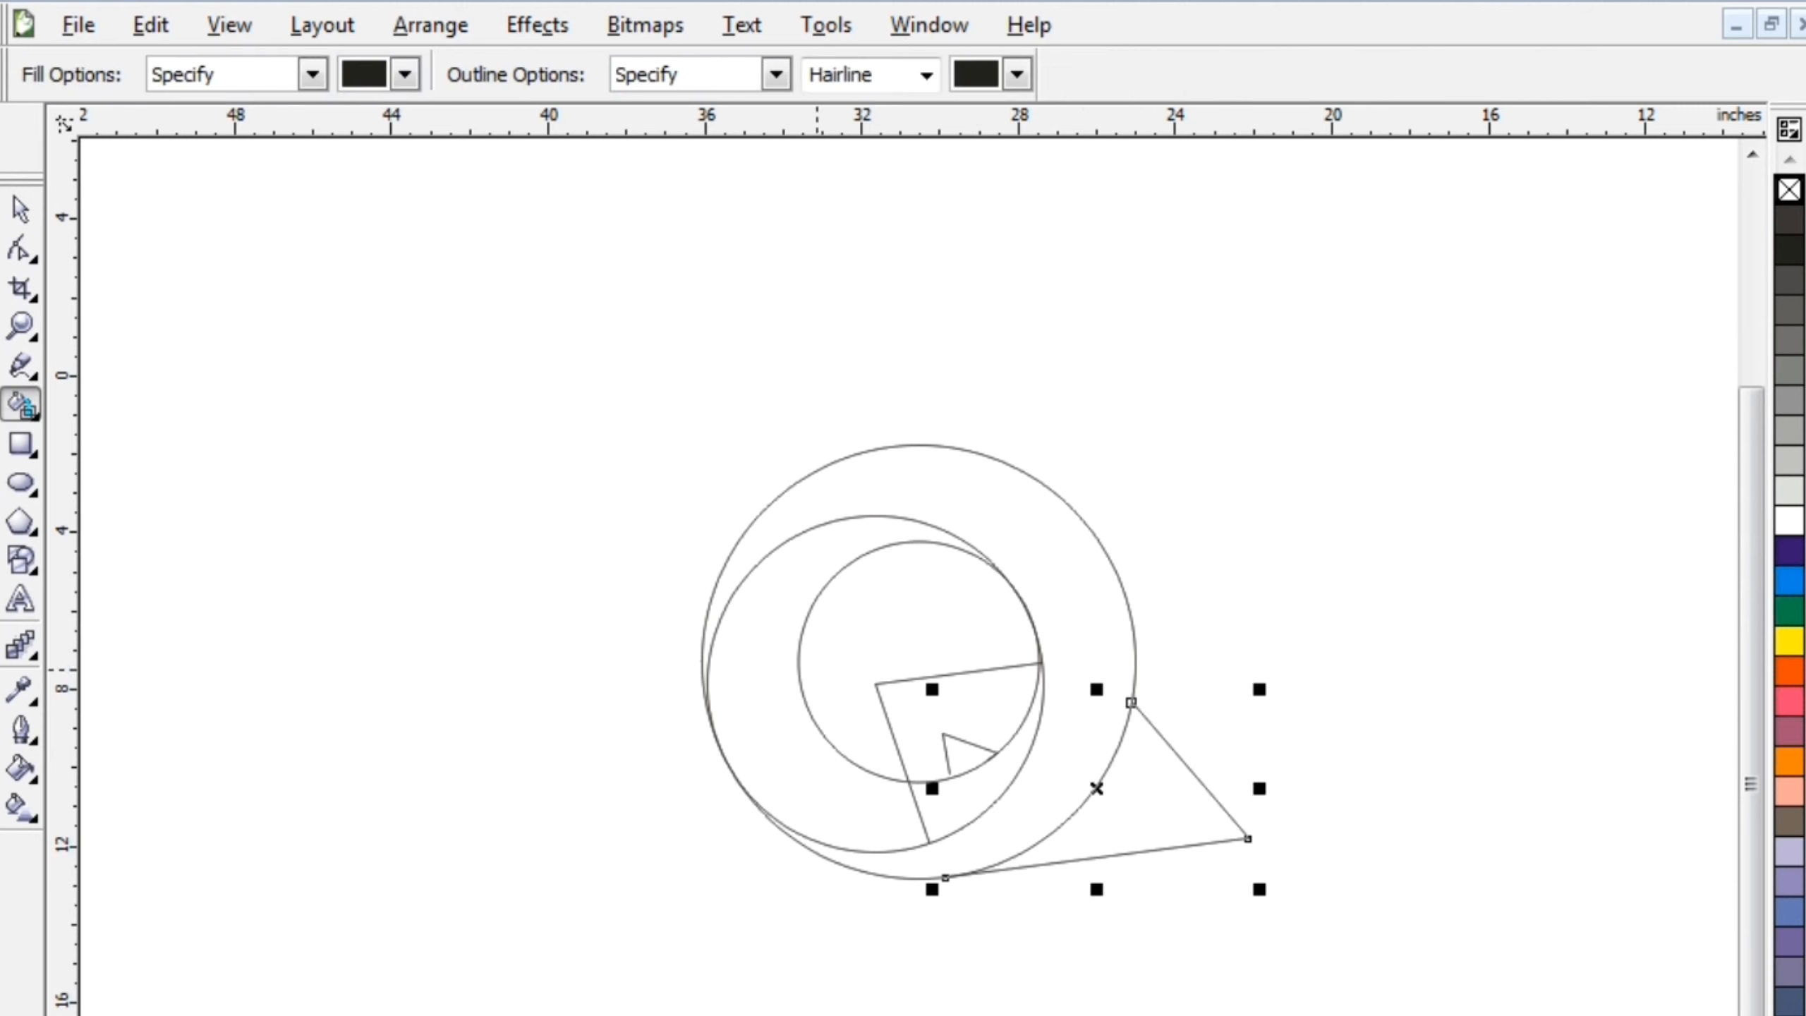
Step: Convert both segments of the larger inner angle to curves and bend them outward into a rounded lobe
{"action": "left_click", "coordinate": [19, 249]}
{"action": "left_click", "coordinate": [955, 674]}
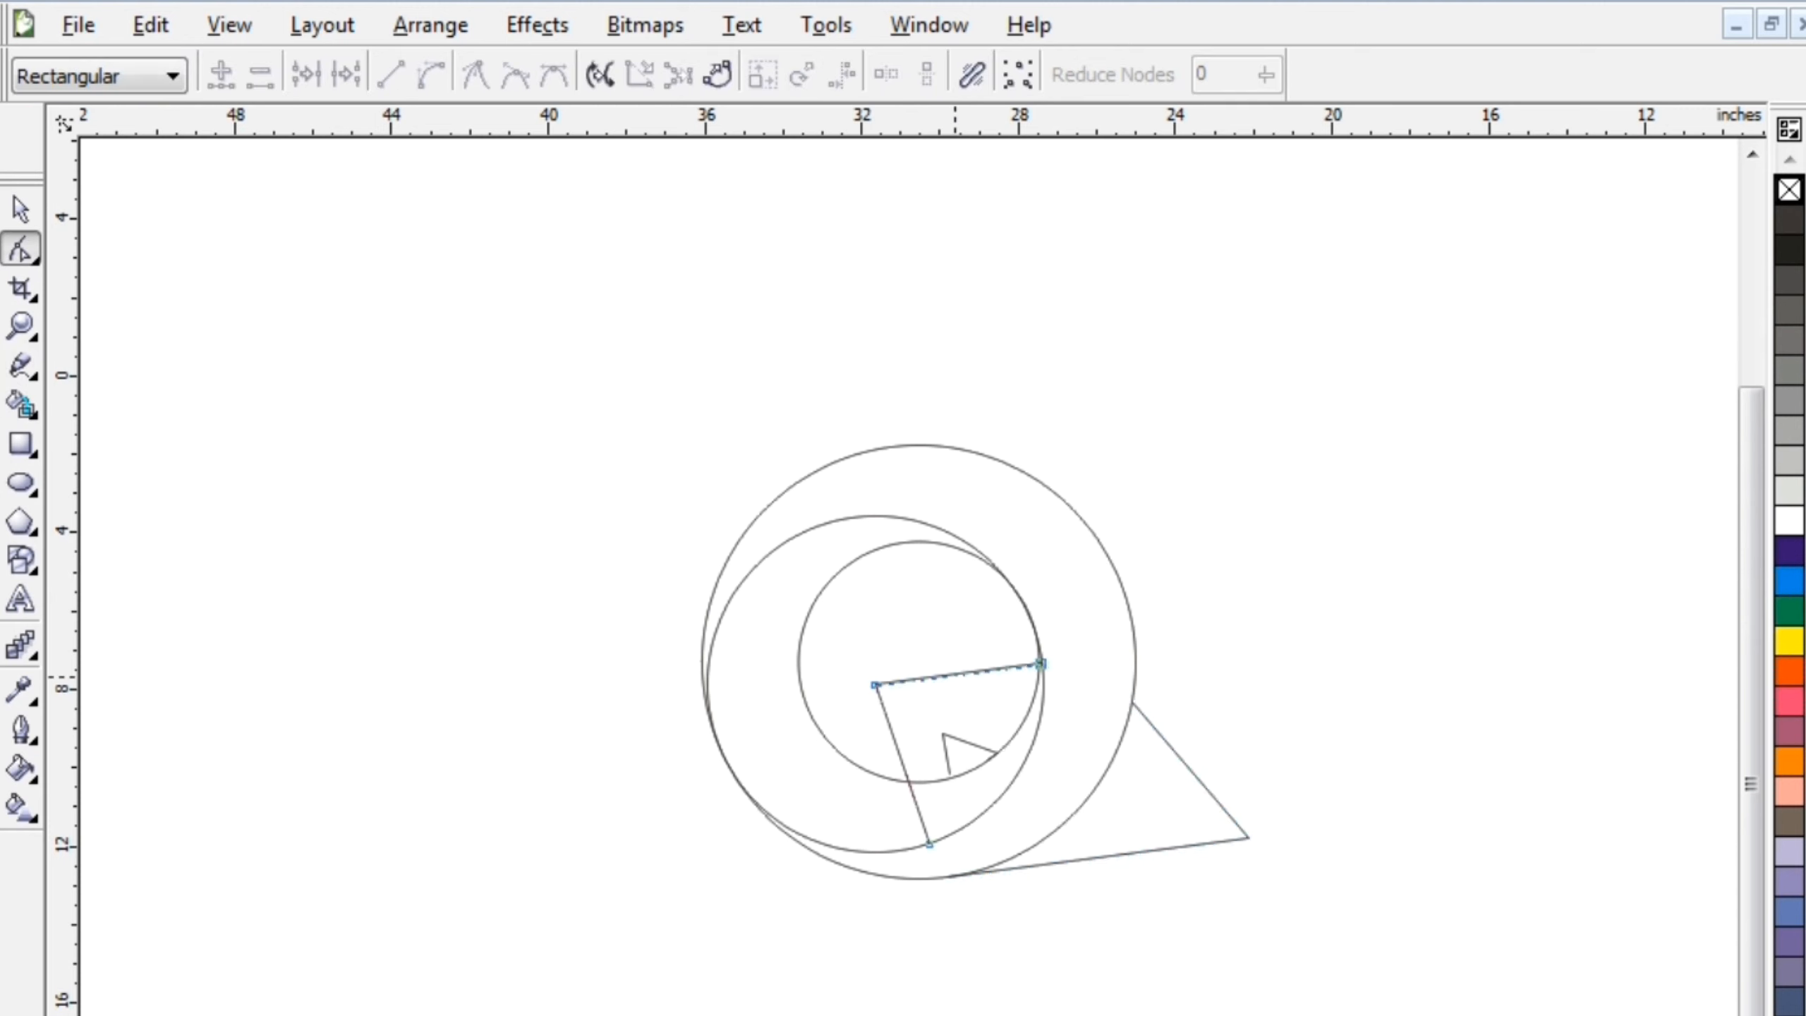
{"action": "right_click", "coordinate": [448, 121]}
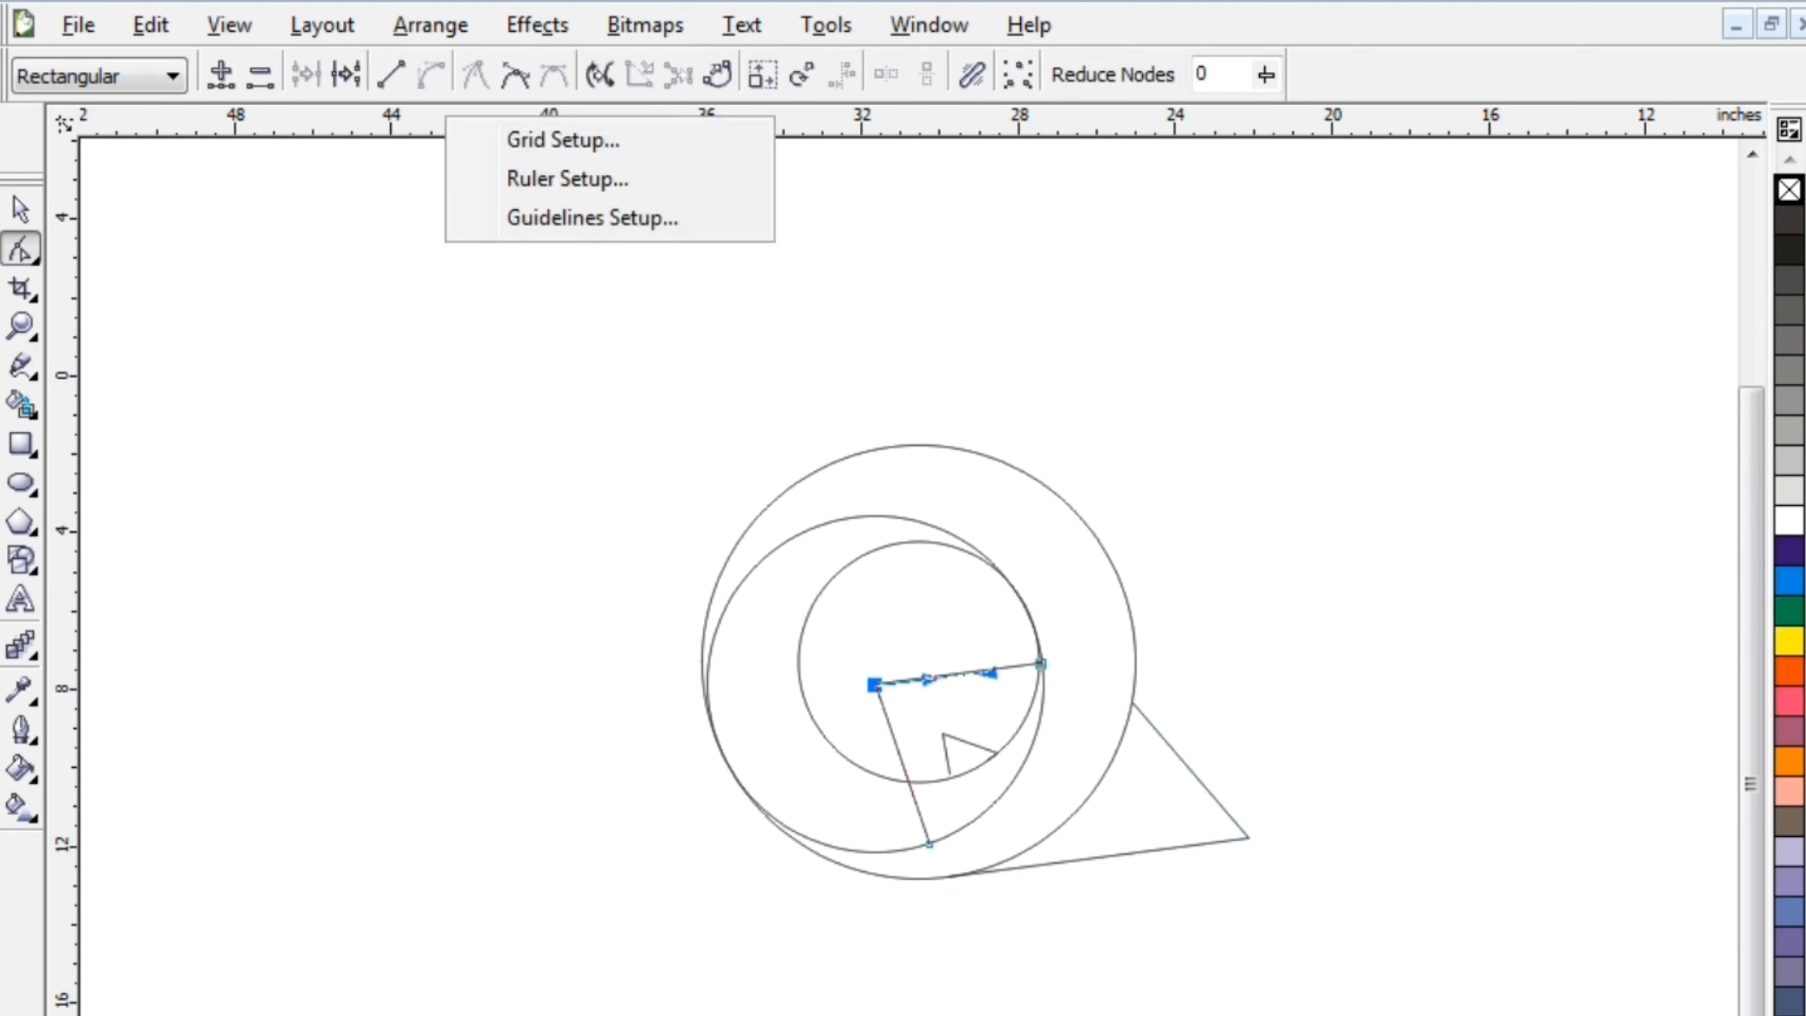
{"action": "left_click_drag", "start_coordinate": [928, 679], "coordinate": [993, 632]}
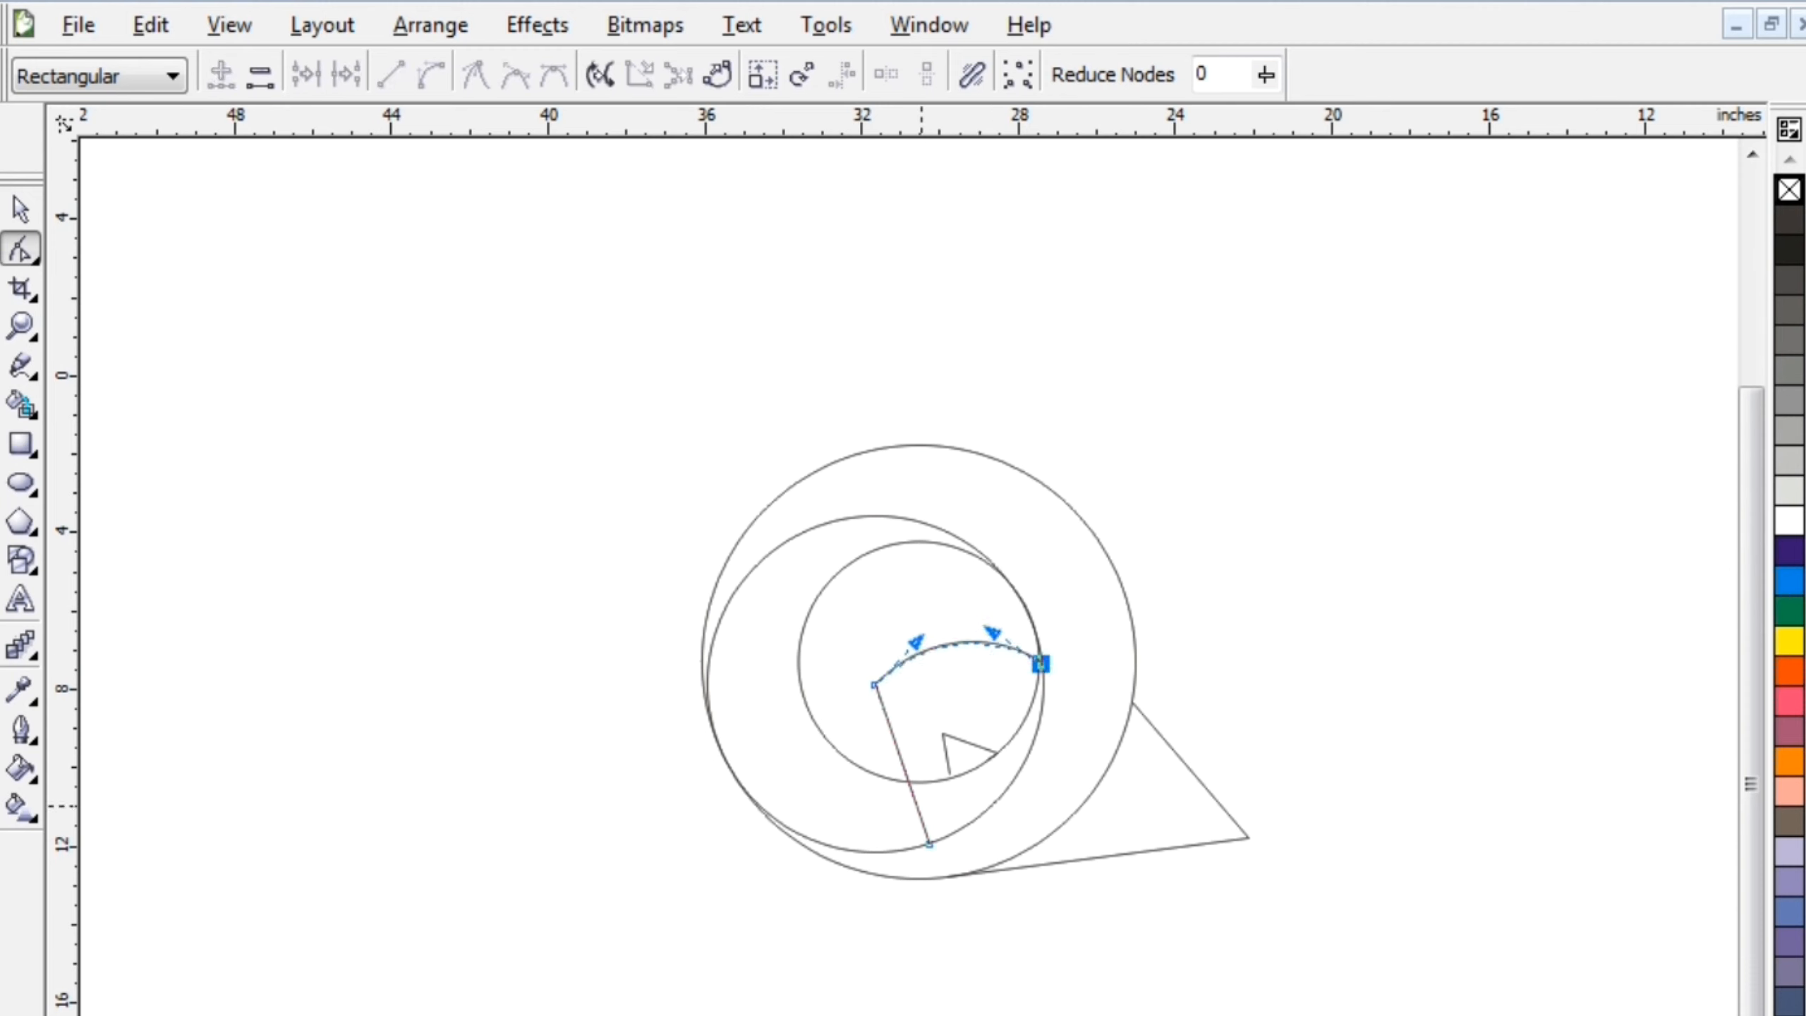
{"action": "left_click", "coordinate": [916, 804]}
{"action": "left_click", "coordinate": [431, 75]}
{"action": "left_click_drag", "start_coordinate": [893, 737], "coordinate": [804, 737]}
{"action": "left_click_drag", "start_coordinate": [912, 794], "coordinate": [878, 853]}
{"action": "left_click_drag", "start_coordinate": [806, 735], "coordinate": [829, 738]}
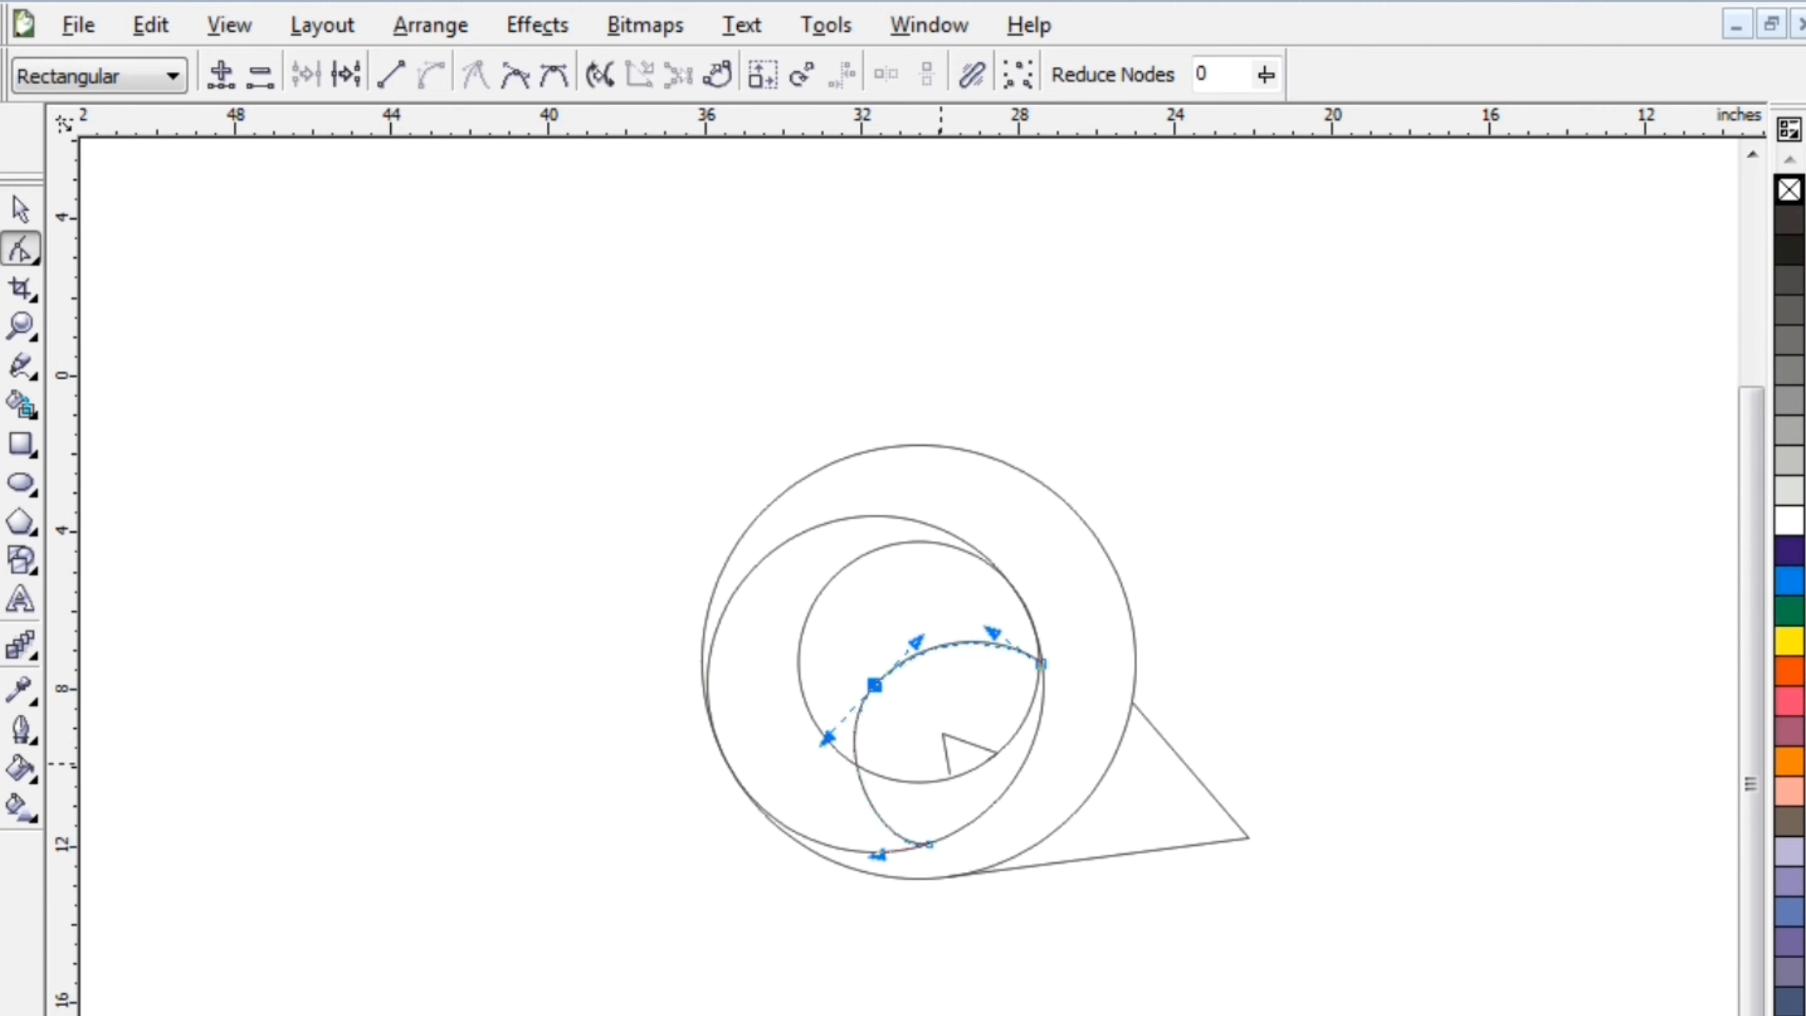
Step: Adjust the small inner angle's corner node and place its lower end node on the small circle's edge
{"action": "left_click", "coordinate": [947, 740]}
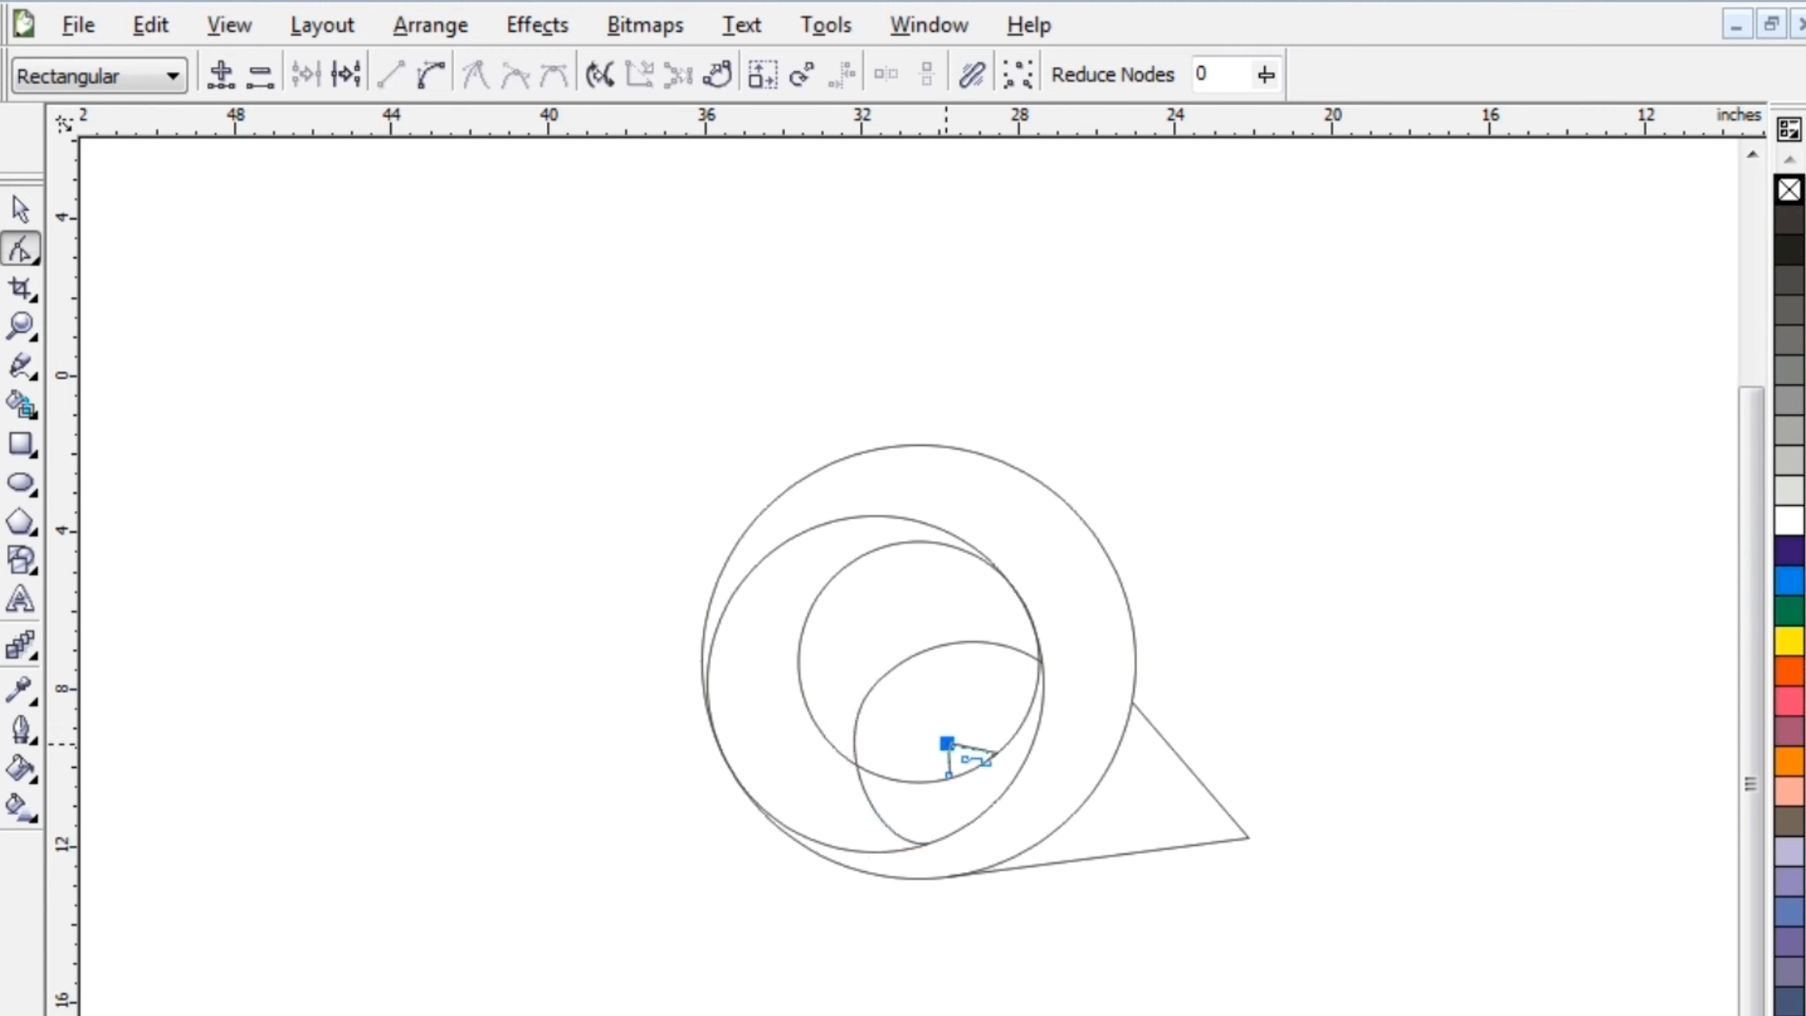
{"action": "scroll", "coordinate": [935, 762], "scroll_direction": "up", "scroll_amount": 4}
{"action": "left_click_drag", "start_coordinate": [1015, 805], "coordinate": [1058, 852]}
{"action": "left_click_drag", "start_coordinate": [1002, 553], "coordinate": [1016, 628]}
{"action": "left_click", "coordinate": [1144, 636]}
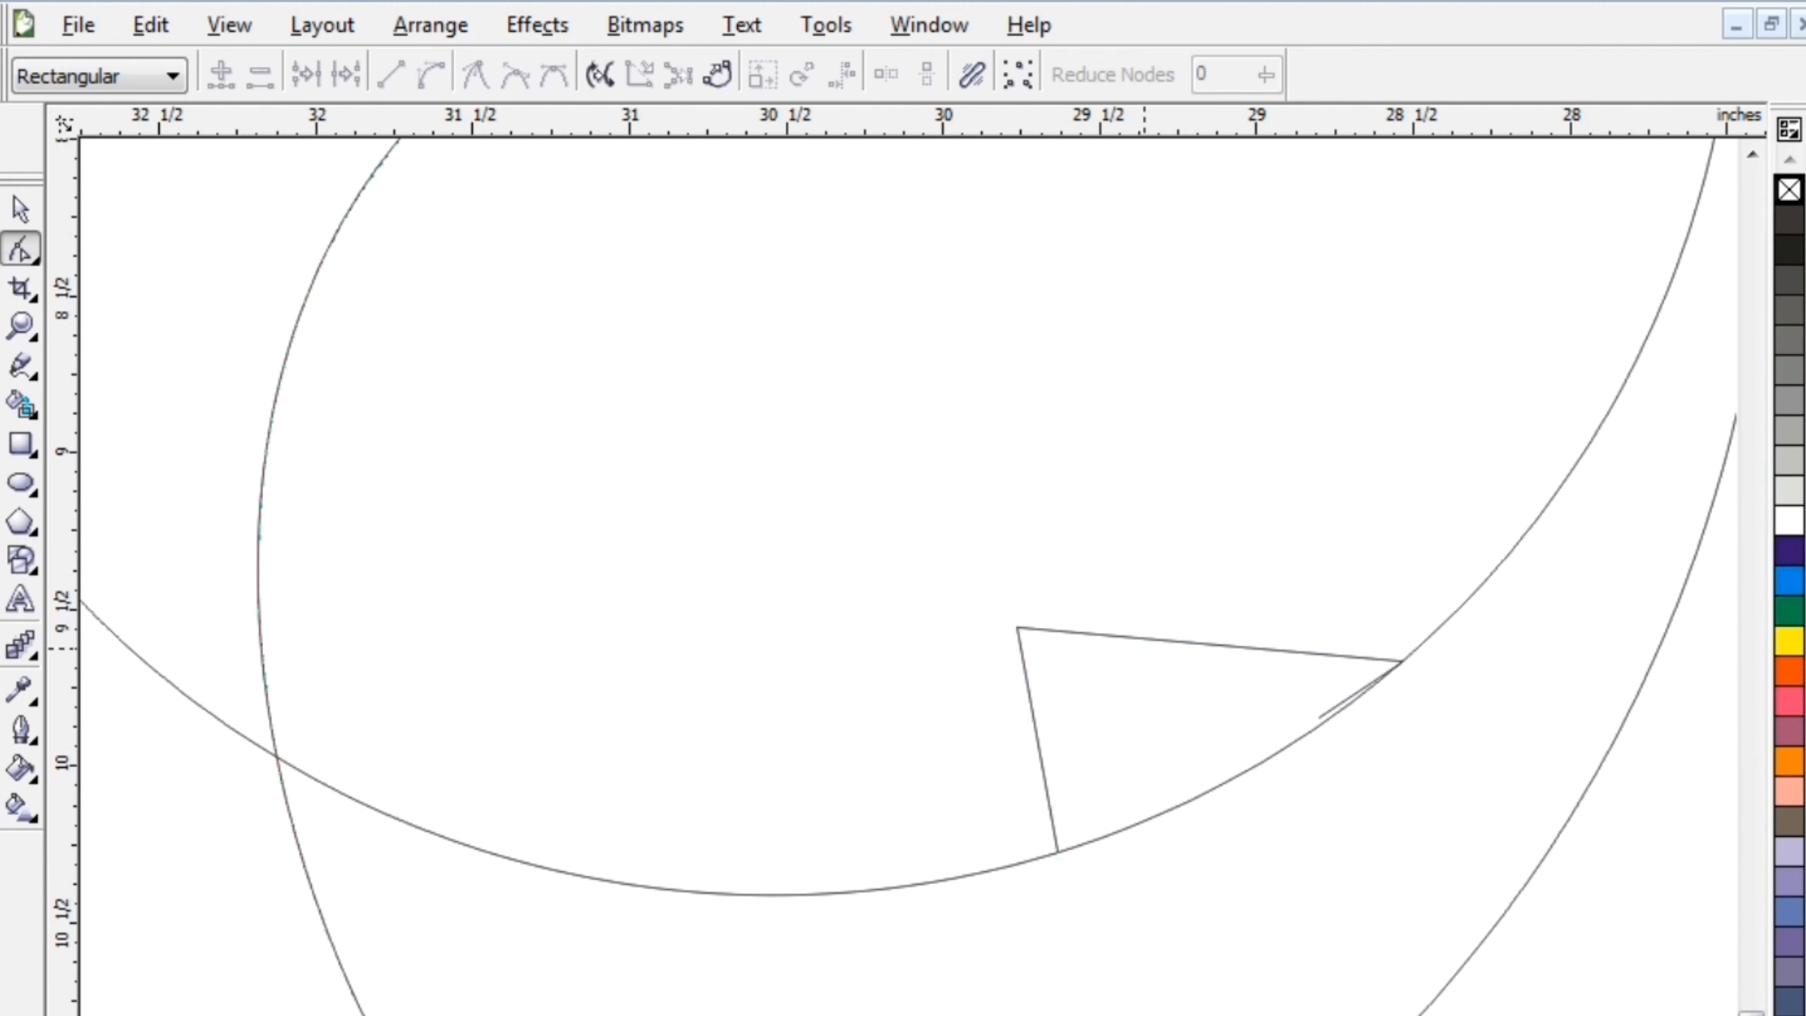
Step: Convert the small angle's upper segment to a curve and bow it upward
{"action": "left_click", "coordinate": [21, 406]}
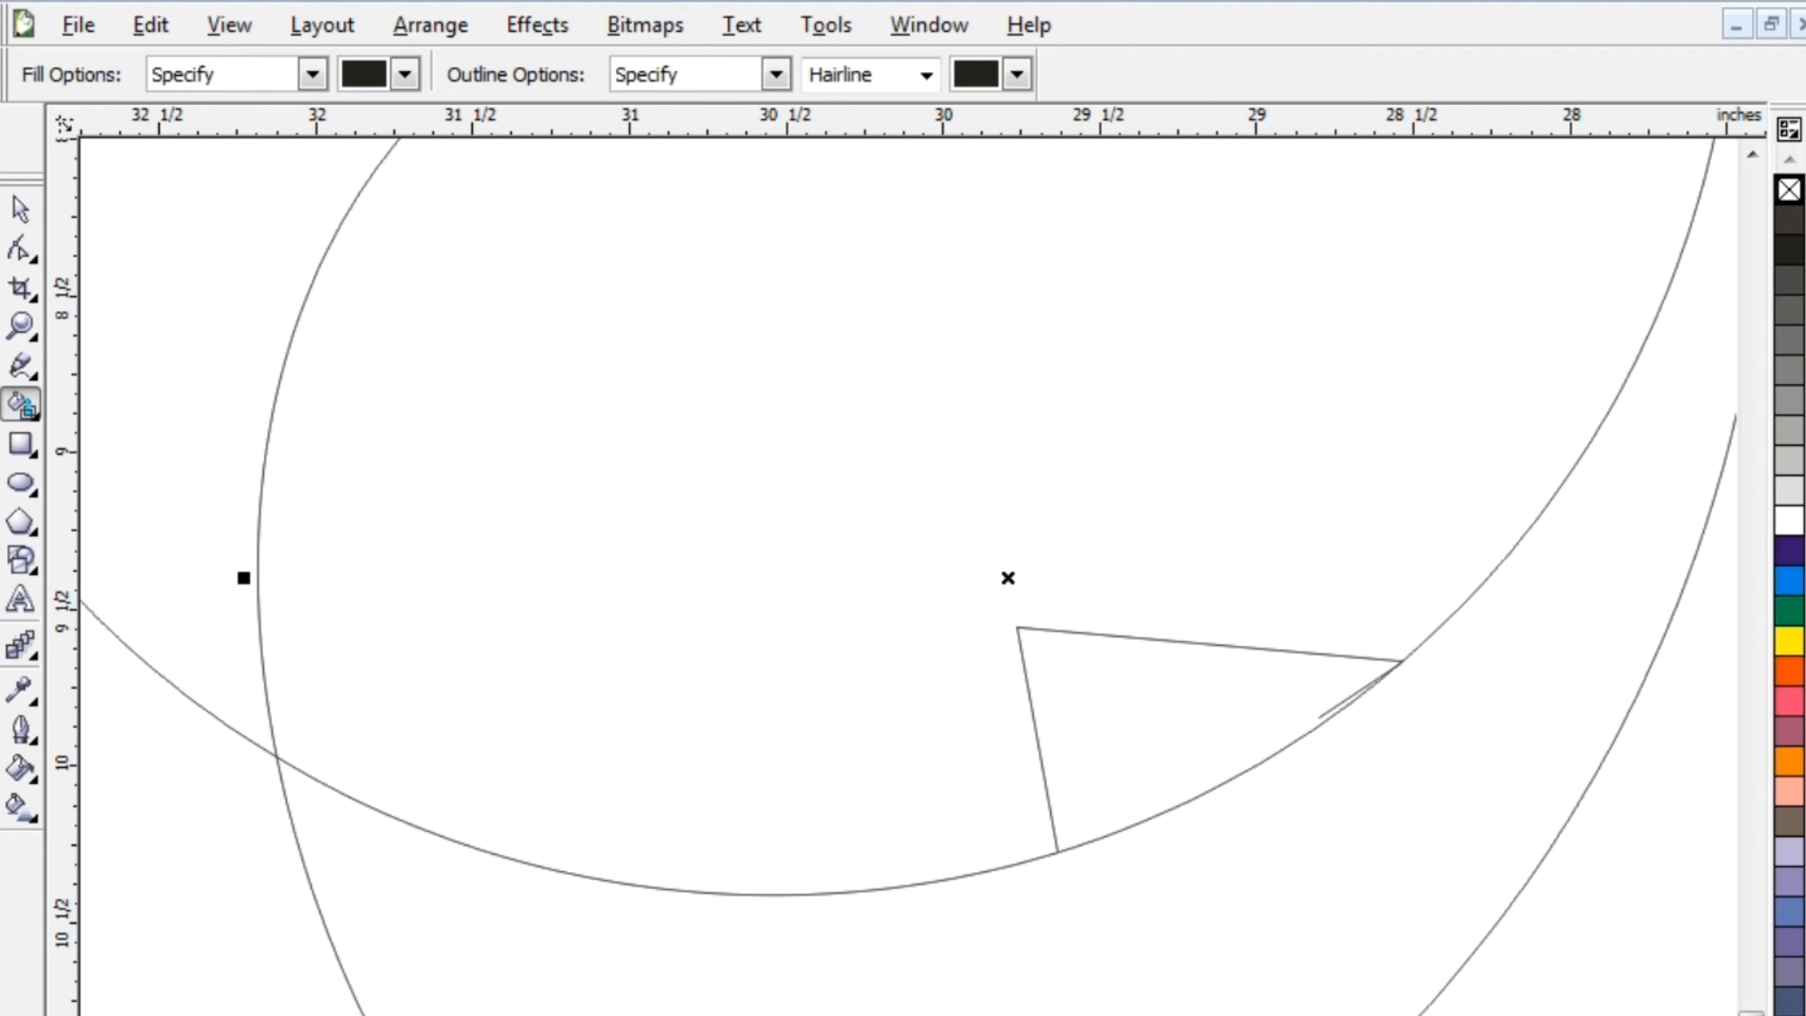
{"action": "left_click", "coordinate": [20, 210]}
{"action": "left_click", "coordinate": [21, 287]}
{"action": "key", "text": "F10"}
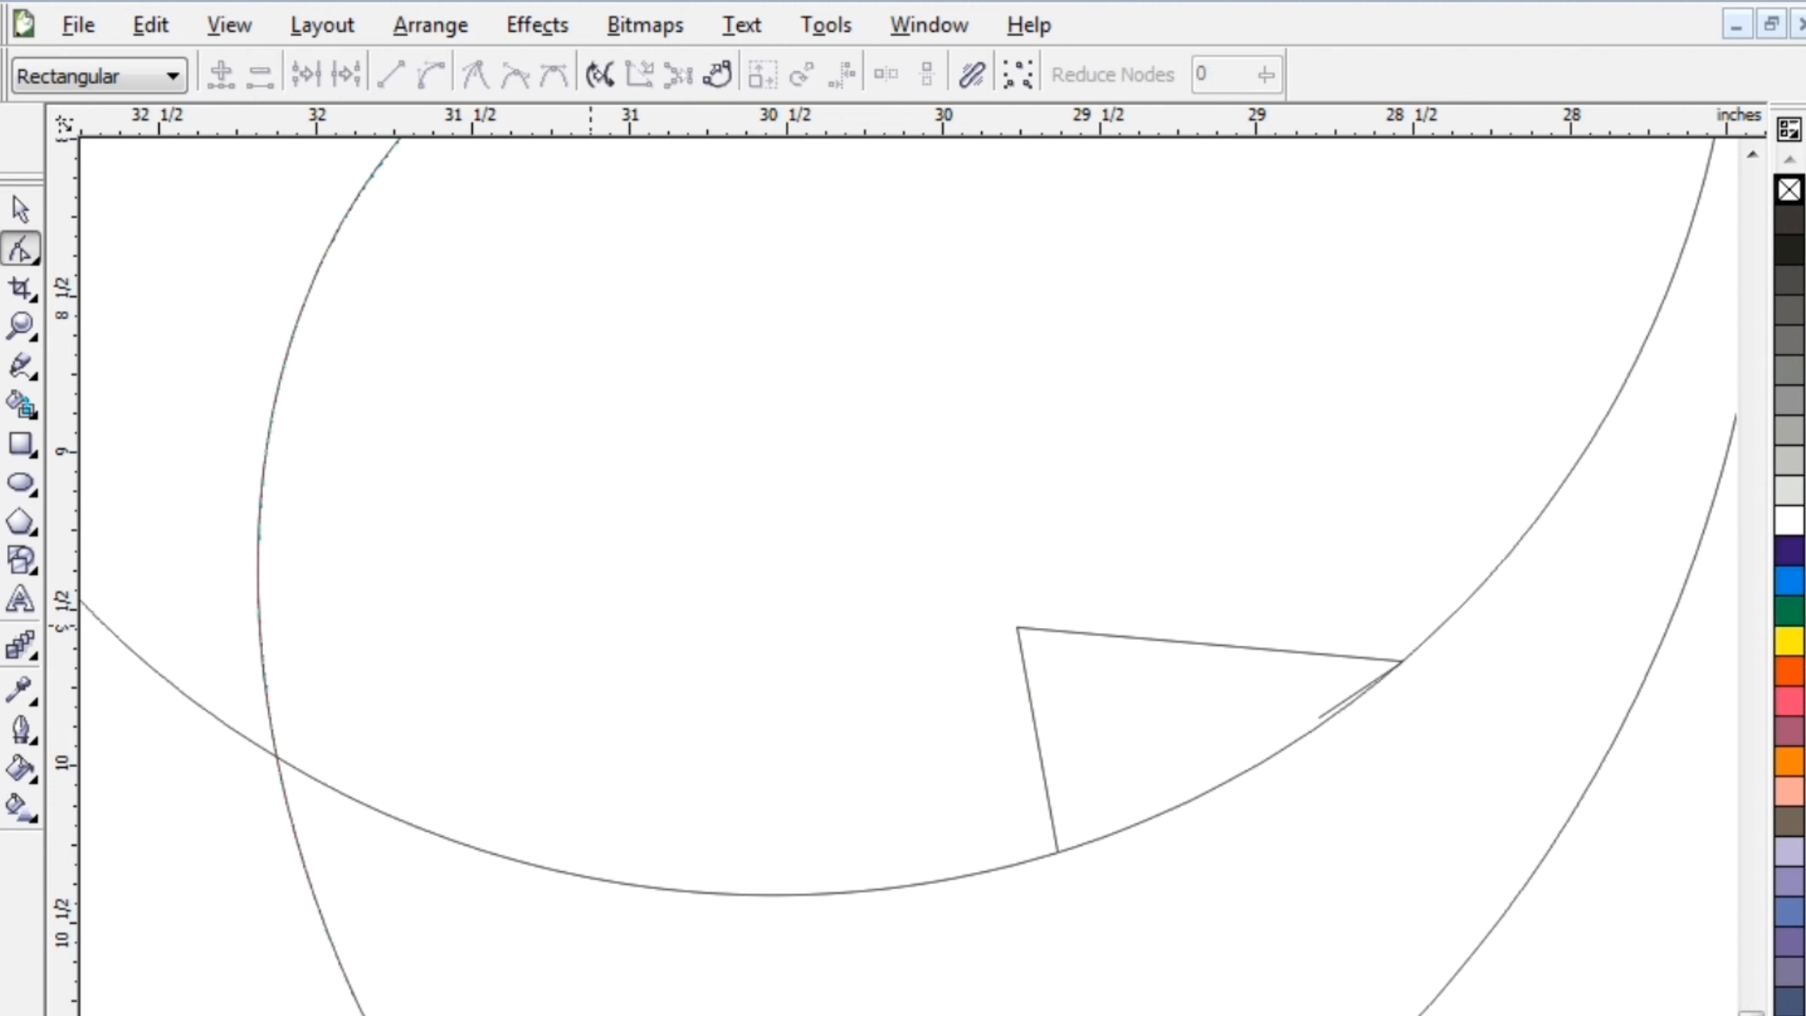
{"action": "left_click", "coordinate": [1232, 648]}
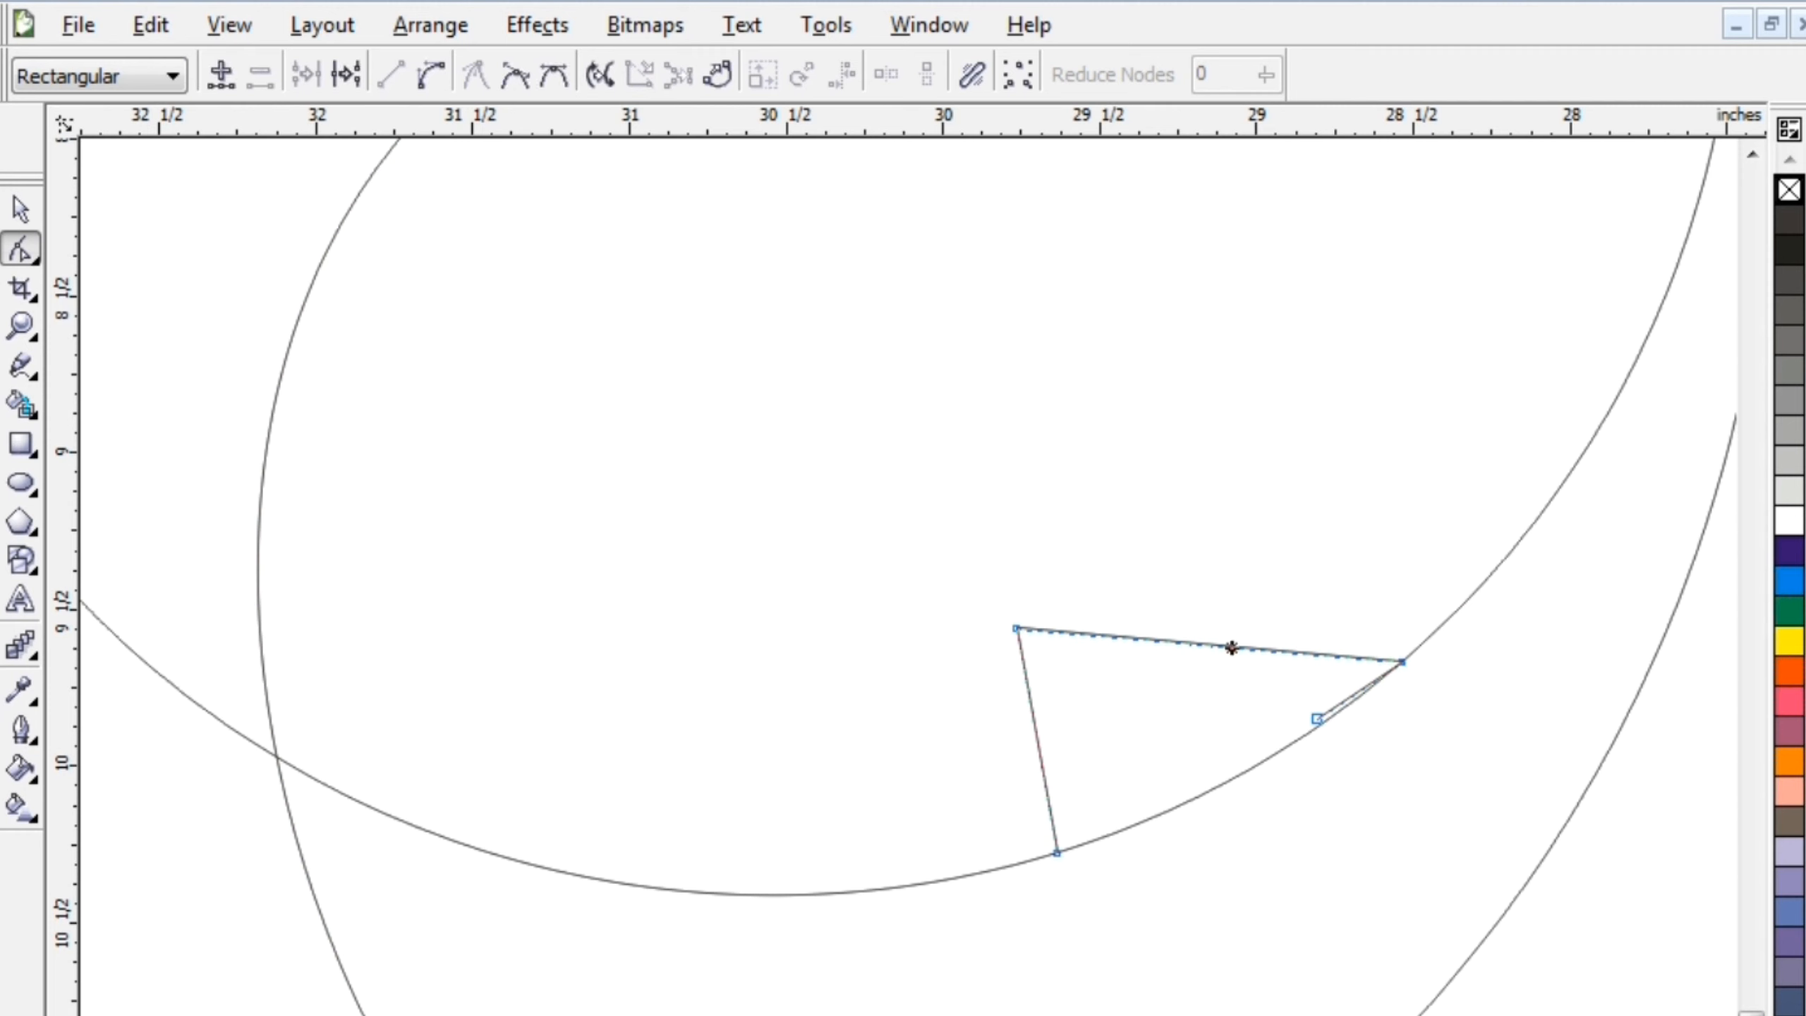
{"action": "left_click", "coordinate": [431, 74]}
{"action": "left_click_drag", "start_coordinate": [1144, 643], "coordinate": [1141, 557]}
{"action": "left_click", "coordinate": [1285, 644]}
{"action": "left_click", "coordinate": [1010, 631]}
{"action": "left_click_drag", "start_coordinate": [1280, 654], "coordinate": [1319, 581]}
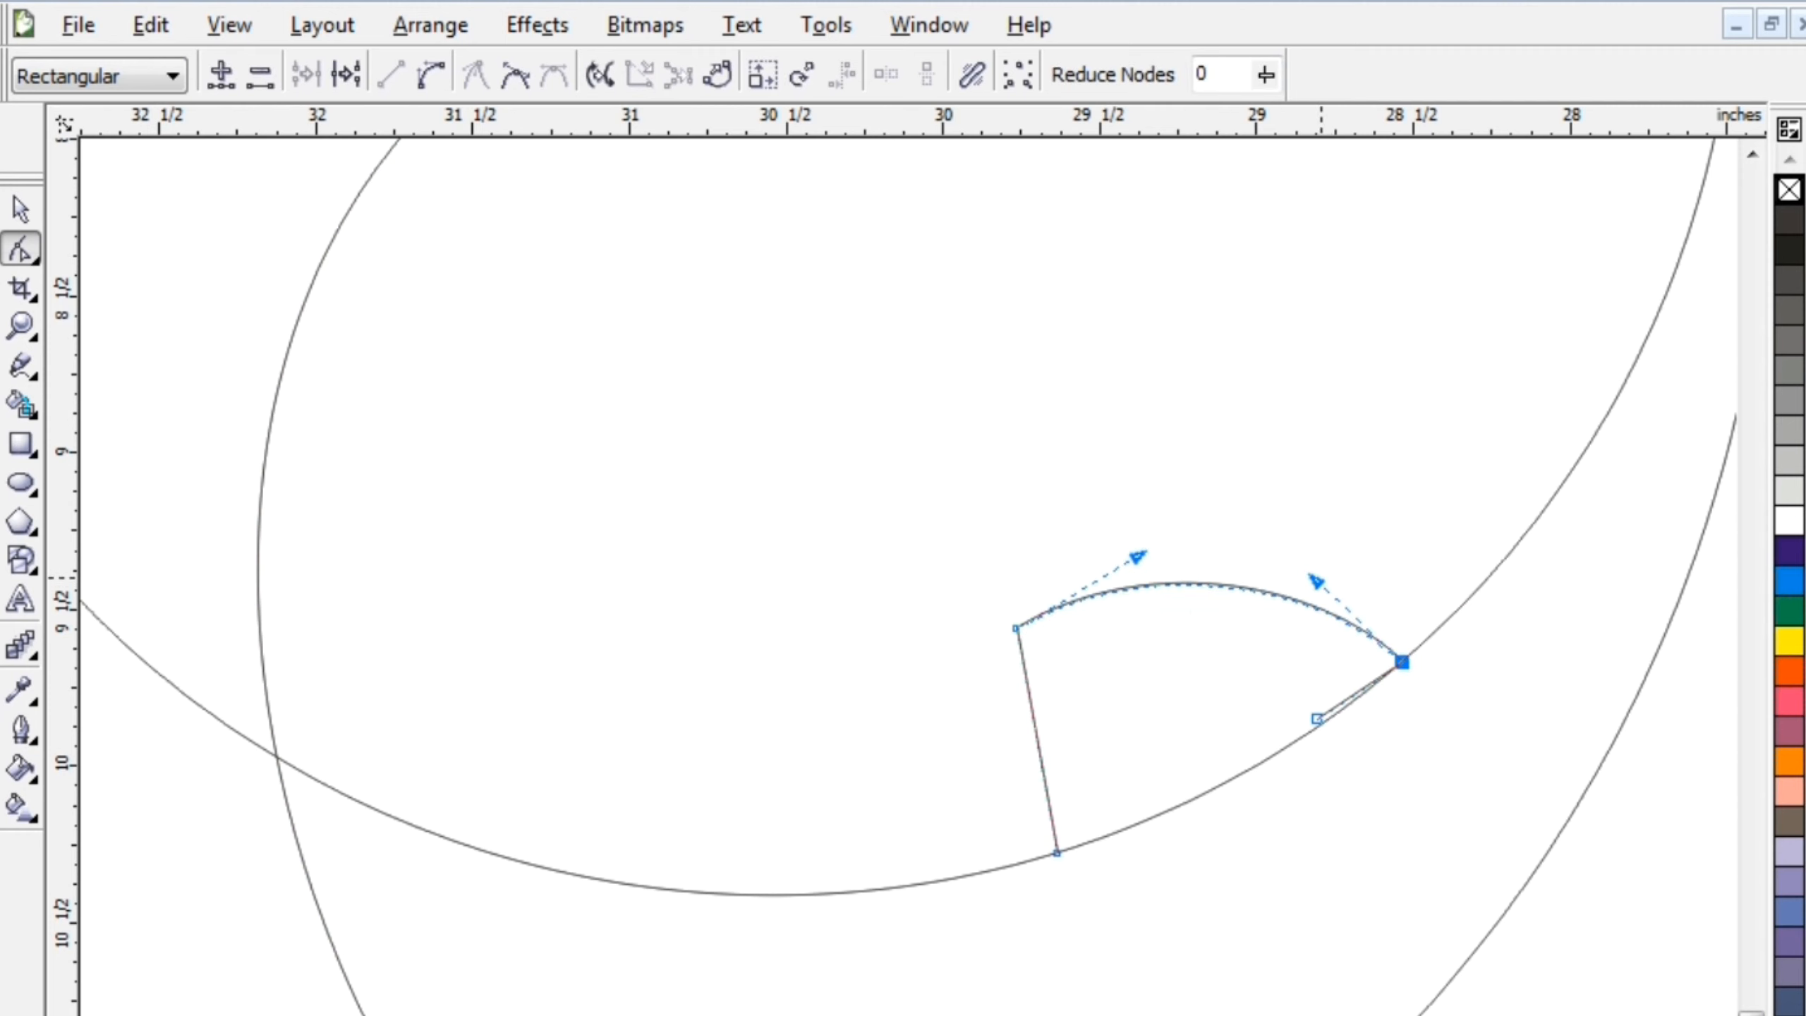
Step: Convert the small angle's left segment to a curve, bulge it to the left and lower the corner node
{"action": "left_click", "coordinate": [1051, 811]}
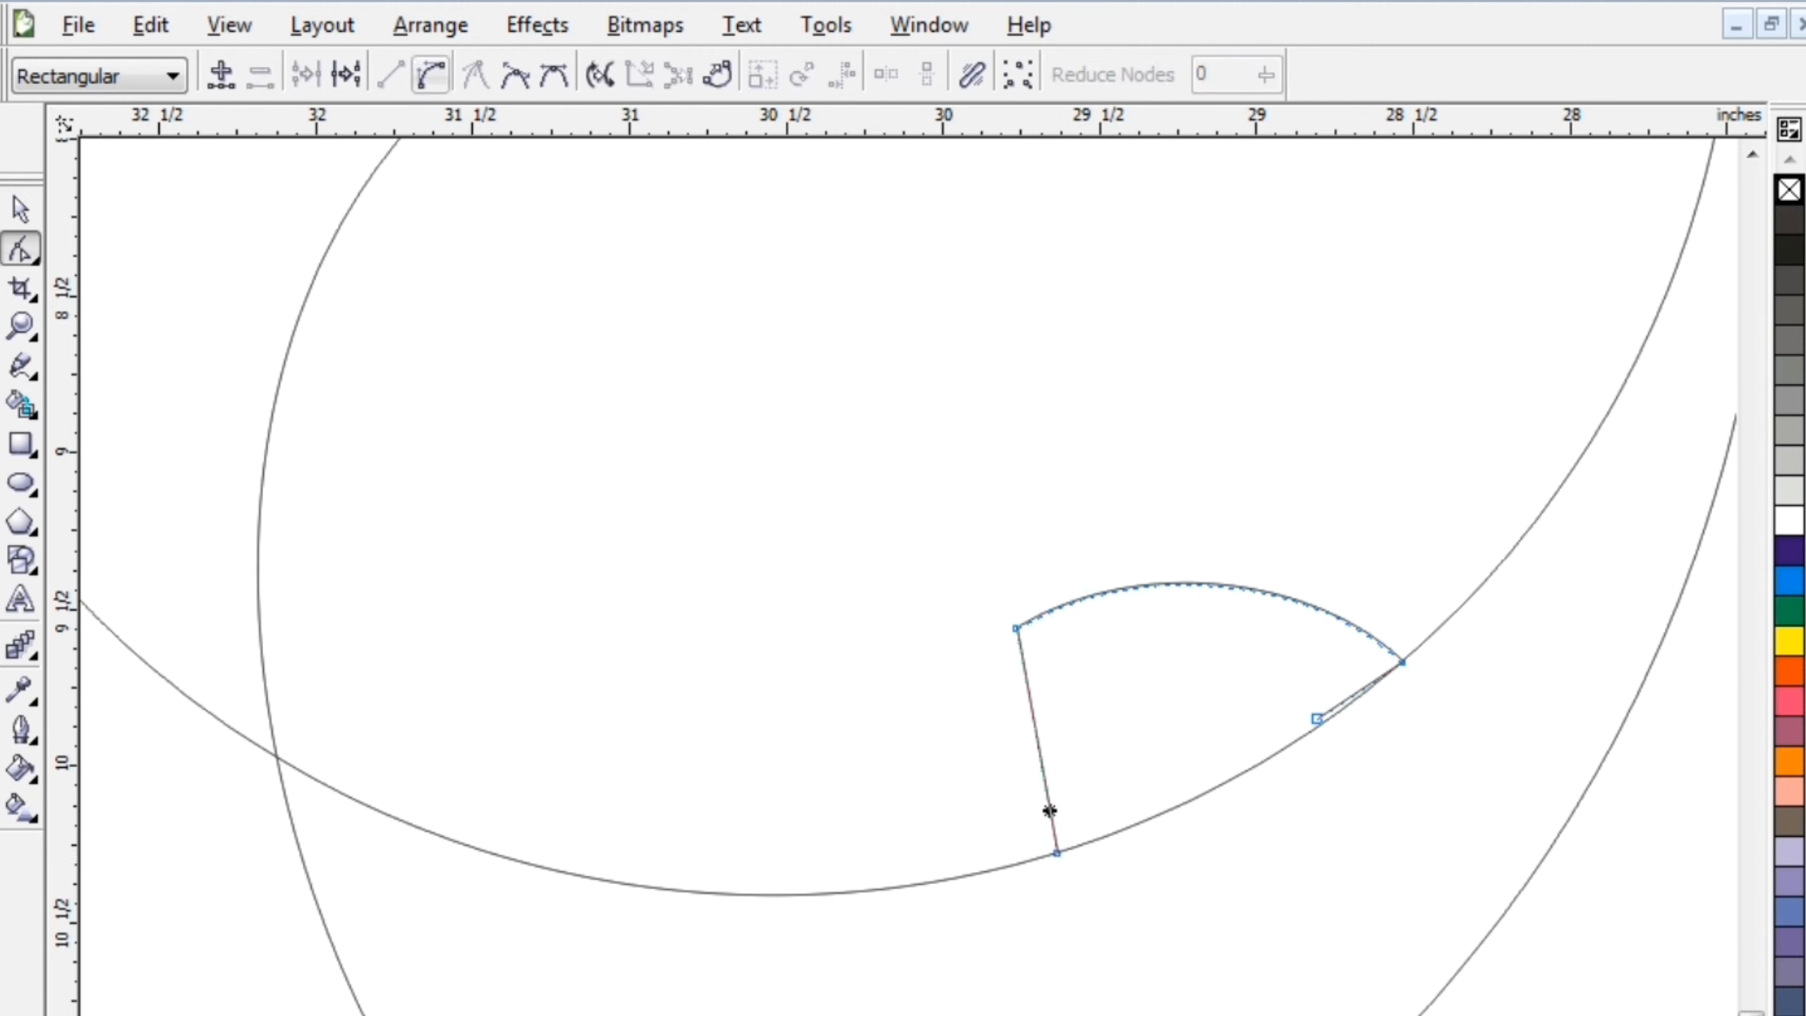
{"action": "left_click", "coordinate": [431, 75]}
{"action": "left_click_drag", "start_coordinate": [1029, 692], "coordinate": [988, 671]}
{"action": "left_click_drag", "start_coordinate": [1017, 768], "coordinate": [976, 761]}
{"action": "left_click", "coordinate": [1091, 775]}
{"action": "left_click", "coordinate": [1057, 853]}
{"action": "left_click", "coordinate": [1017, 628]}
{"action": "left_click_drag", "start_coordinate": [1016, 628], "coordinate": [1025, 693]}
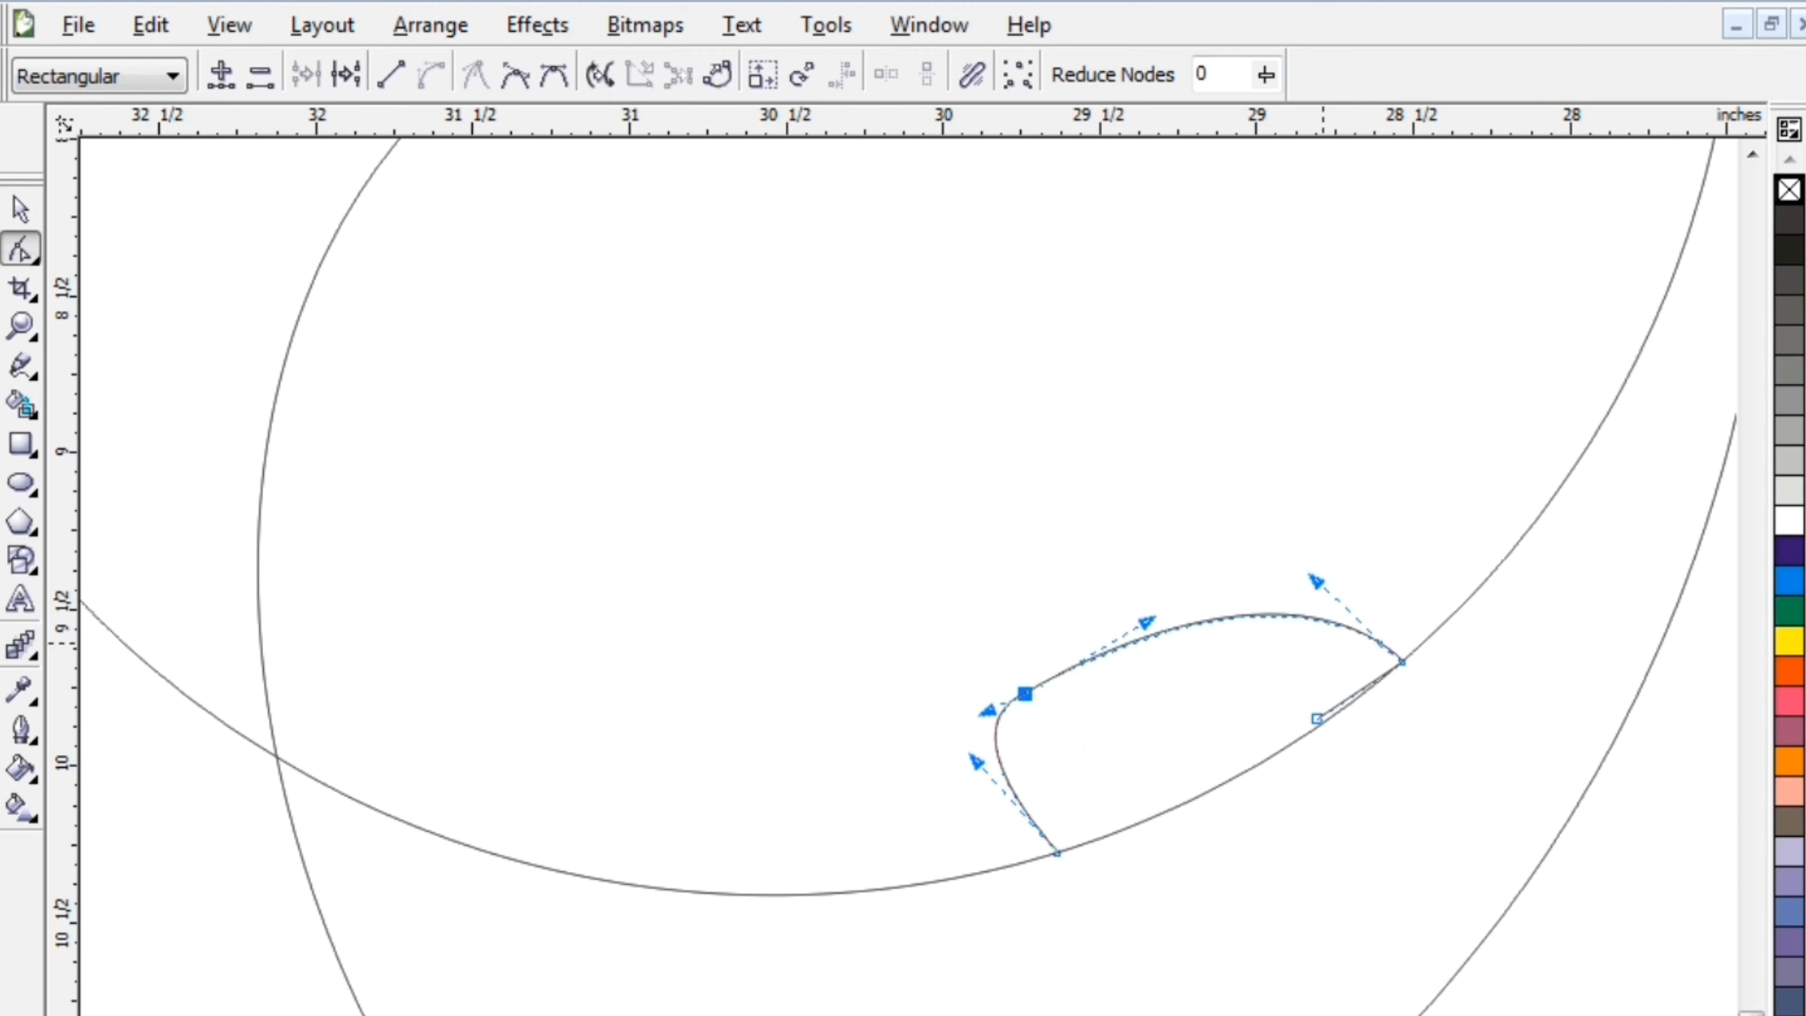
Step: Reshape the small shape's upper-left corner into a smooth round bend by adjusting its node and curve handles
{"action": "left_click_drag", "start_coordinate": [1315, 581], "coordinate": [1293, 663]}
{"action": "mouse_move", "coordinate": [1146, 622]}
{"action": "left_mouse_down"}
{"action": "mouse_move", "coordinate": [1120, 553]}
{"action": "mouse_move", "coordinate": [1147, 594]}
{"action": "left_mouse_up"}
{"action": "left_click", "coordinate": [1027, 702]}
{"action": "left_click_drag", "start_coordinate": [1025, 694], "coordinate": [1024, 766]}
{"action": "left_click", "coordinate": [999, 689]}
{"action": "left_click_drag", "start_coordinate": [1108, 597], "coordinate": [970, 565]}
{"action": "left_click", "coordinate": [999, 670]}
Step: Raise the curve at the small shape's right end and move its loose end node onto the small circle's edge
{"action": "left_click", "coordinate": [1402, 661]}
{"action": "left_click", "coordinate": [1310, 659]}
{"action": "left_click", "coordinate": [1403, 662]}
{"action": "left_click_drag", "start_coordinate": [1304, 662], "coordinate": [1314, 653]}
{"action": "left_click", "coordinate": [1404, 662]}
{"action": "left_click", "coordinate": [1303, 665]}
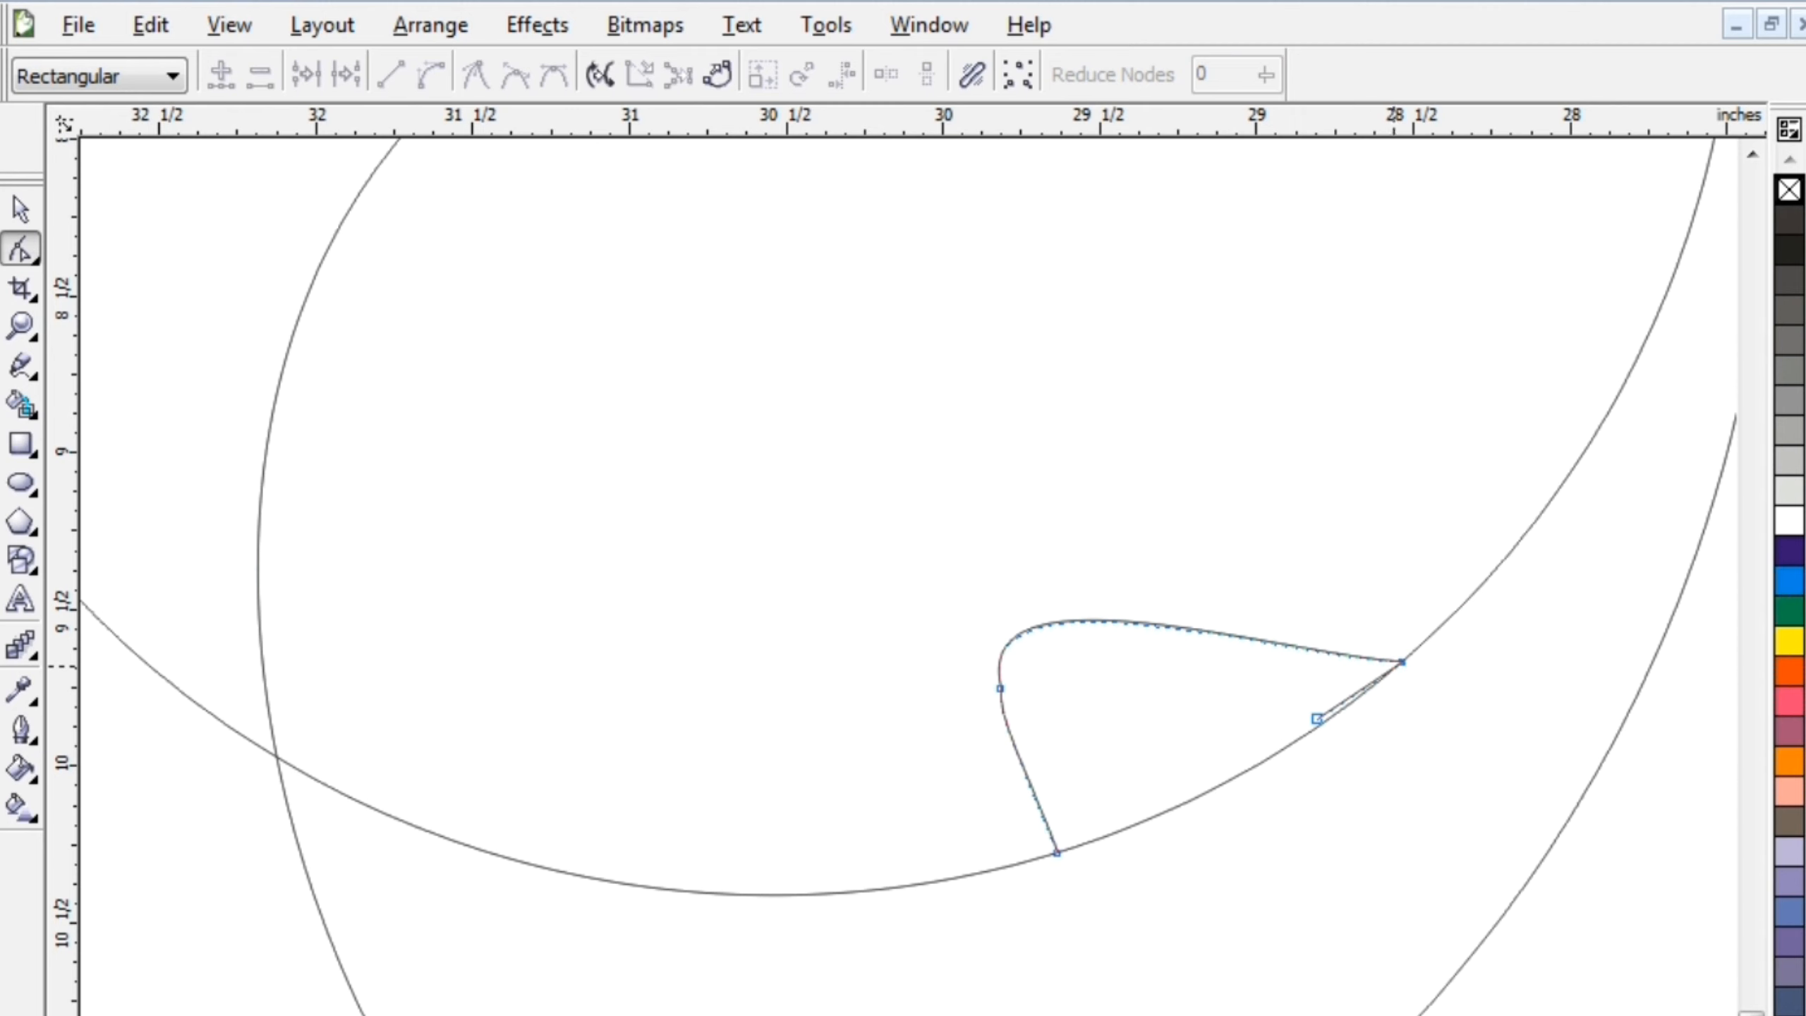
{"action": "left_click", "coordinate": [1395, 665]}
{"action": "left_click_drag", "start_coordinate": [1295, 661], "coordinate": [1354, 612]}
{"action": "mouse_move", "coordinate": [1317, 718]}
{"action": "left_mouse_down"}
{"action": "mouse_move", "coordinate": [1323, 735]}
{"action": "mouse_move", "coordinate": [1299, 736]}
{"action": "left_mouse_up"}
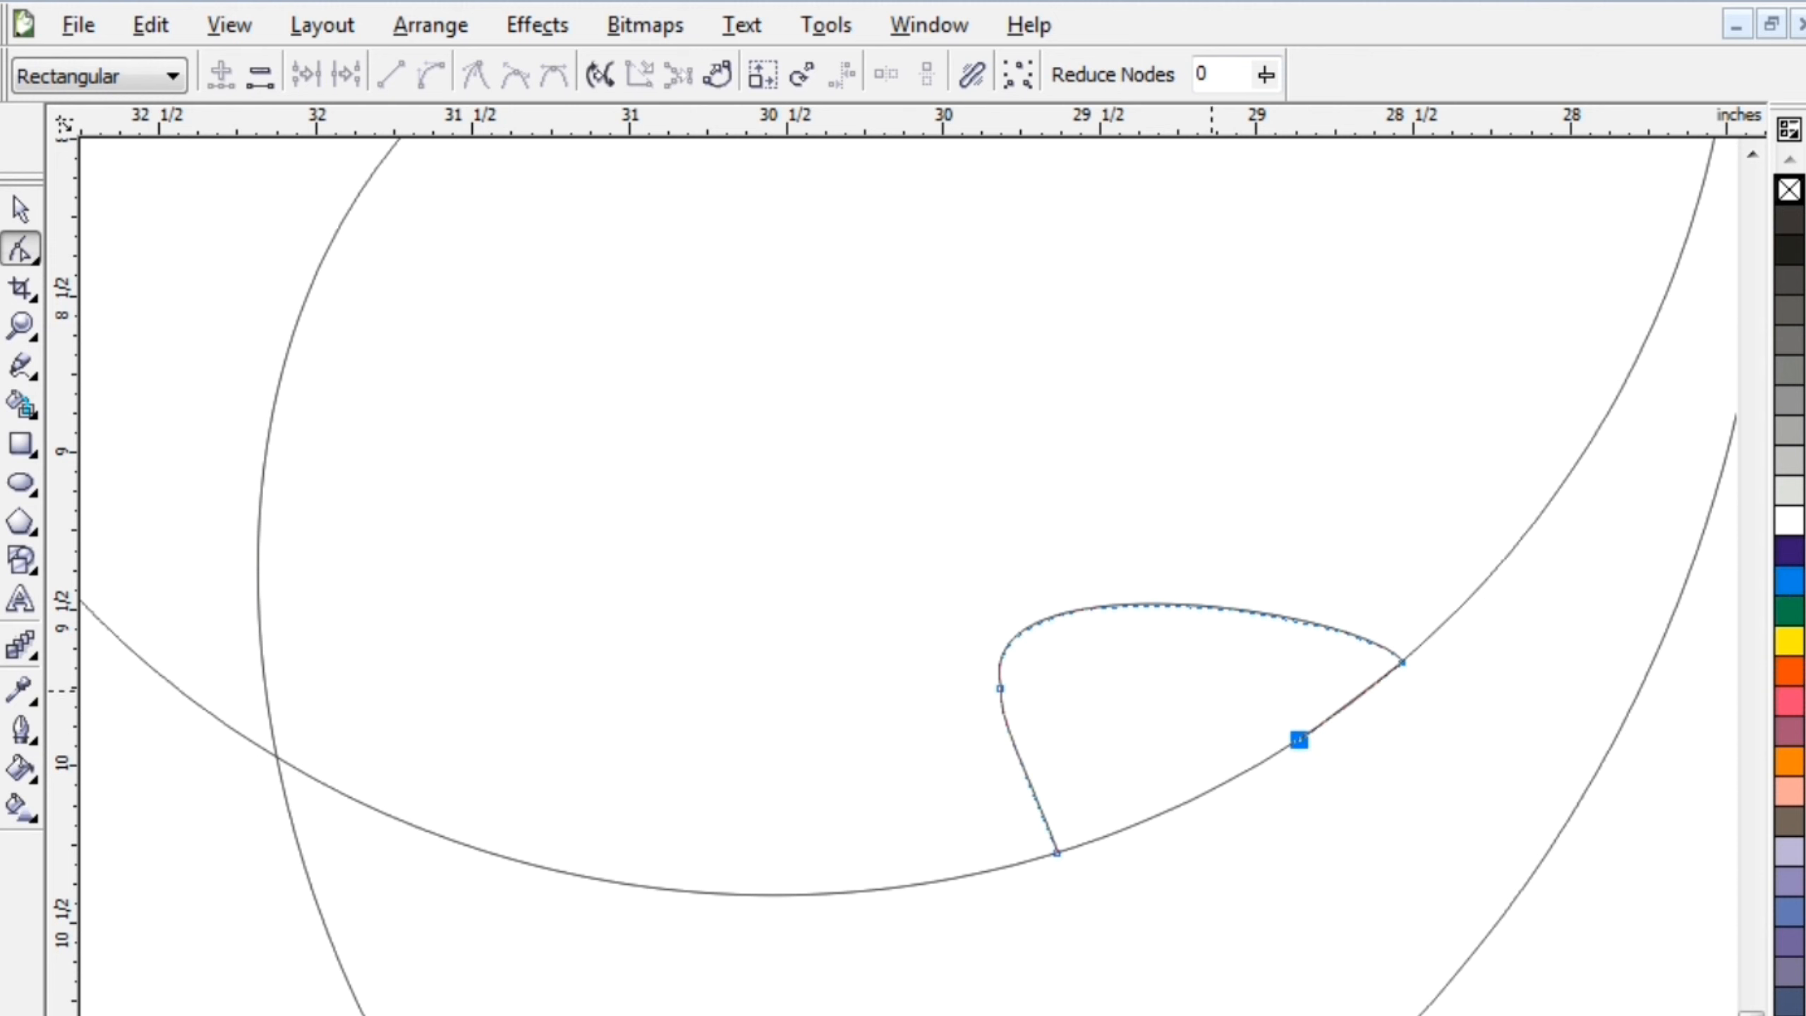
Step: Convert the tail's two segments to curves, bend both downward and pull the tip farther out to the right
{"action": "scroll", "coordinate": [839, 653], "scroll_direction": "down", "scroll_amount": 2}
{"action": "left_click", "coordinate": [1183, 858]}
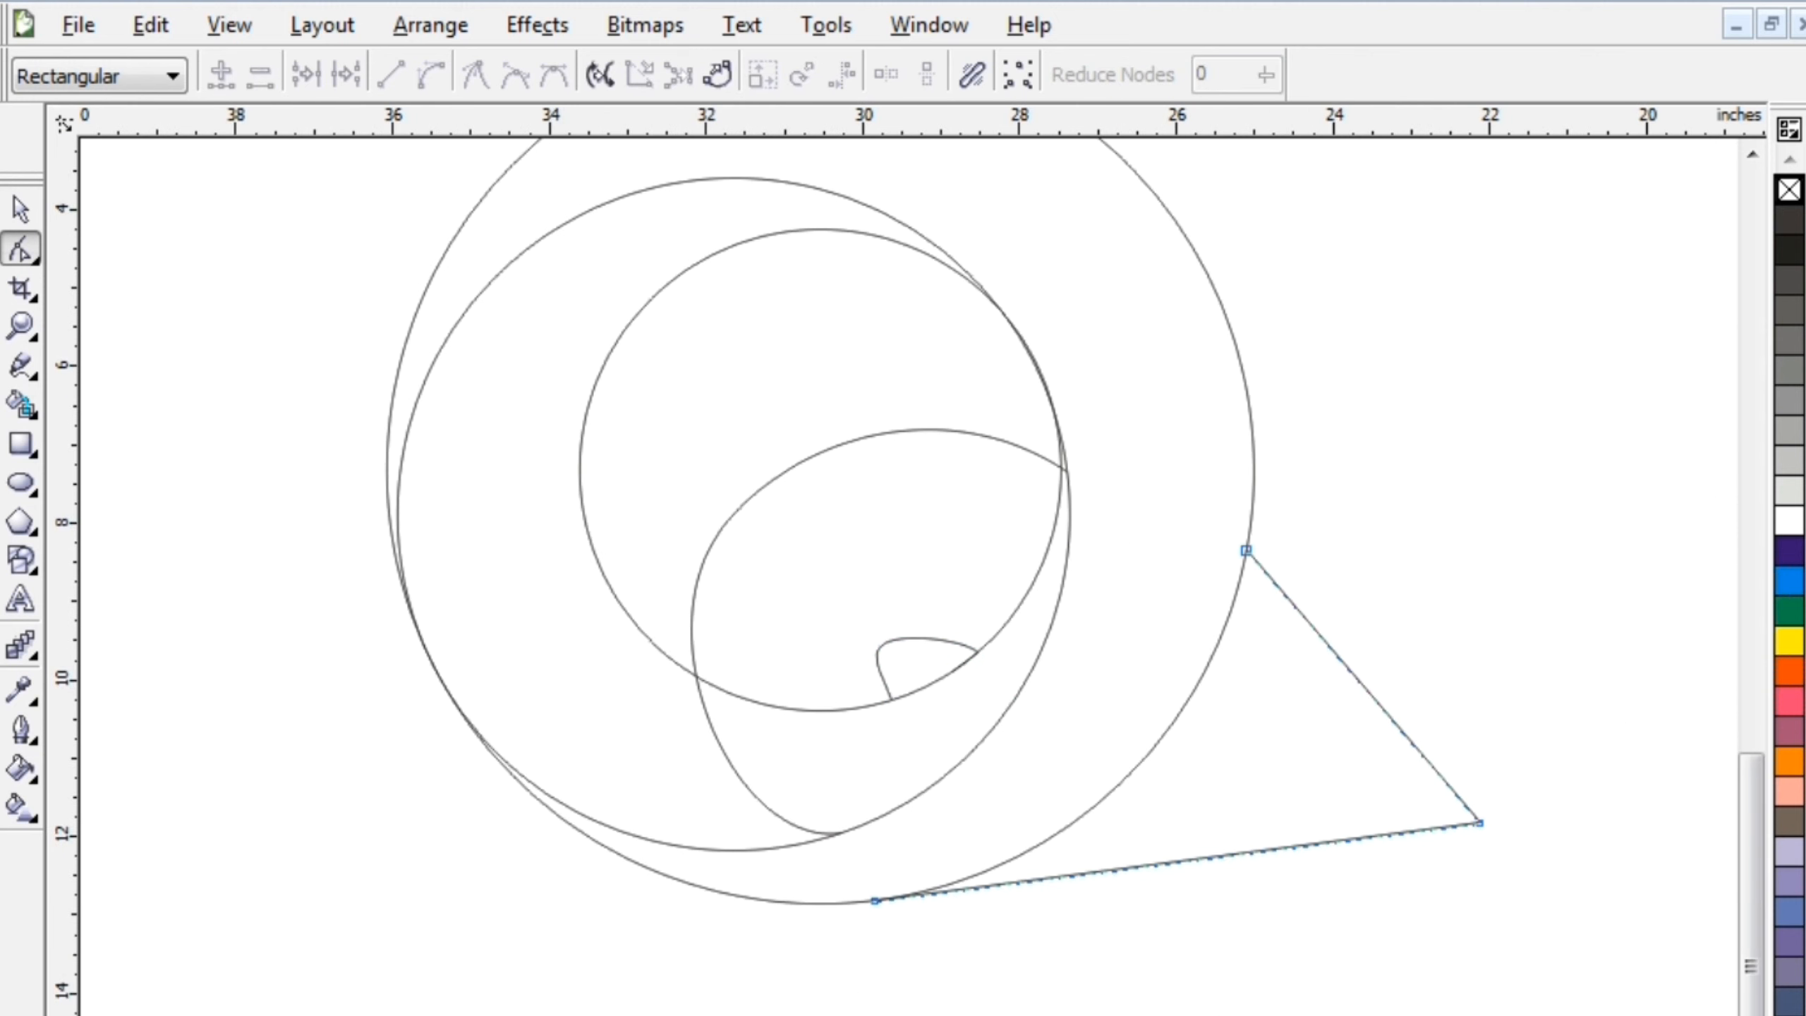
{"action": "left_click", "coordinate": [1163, 860]}
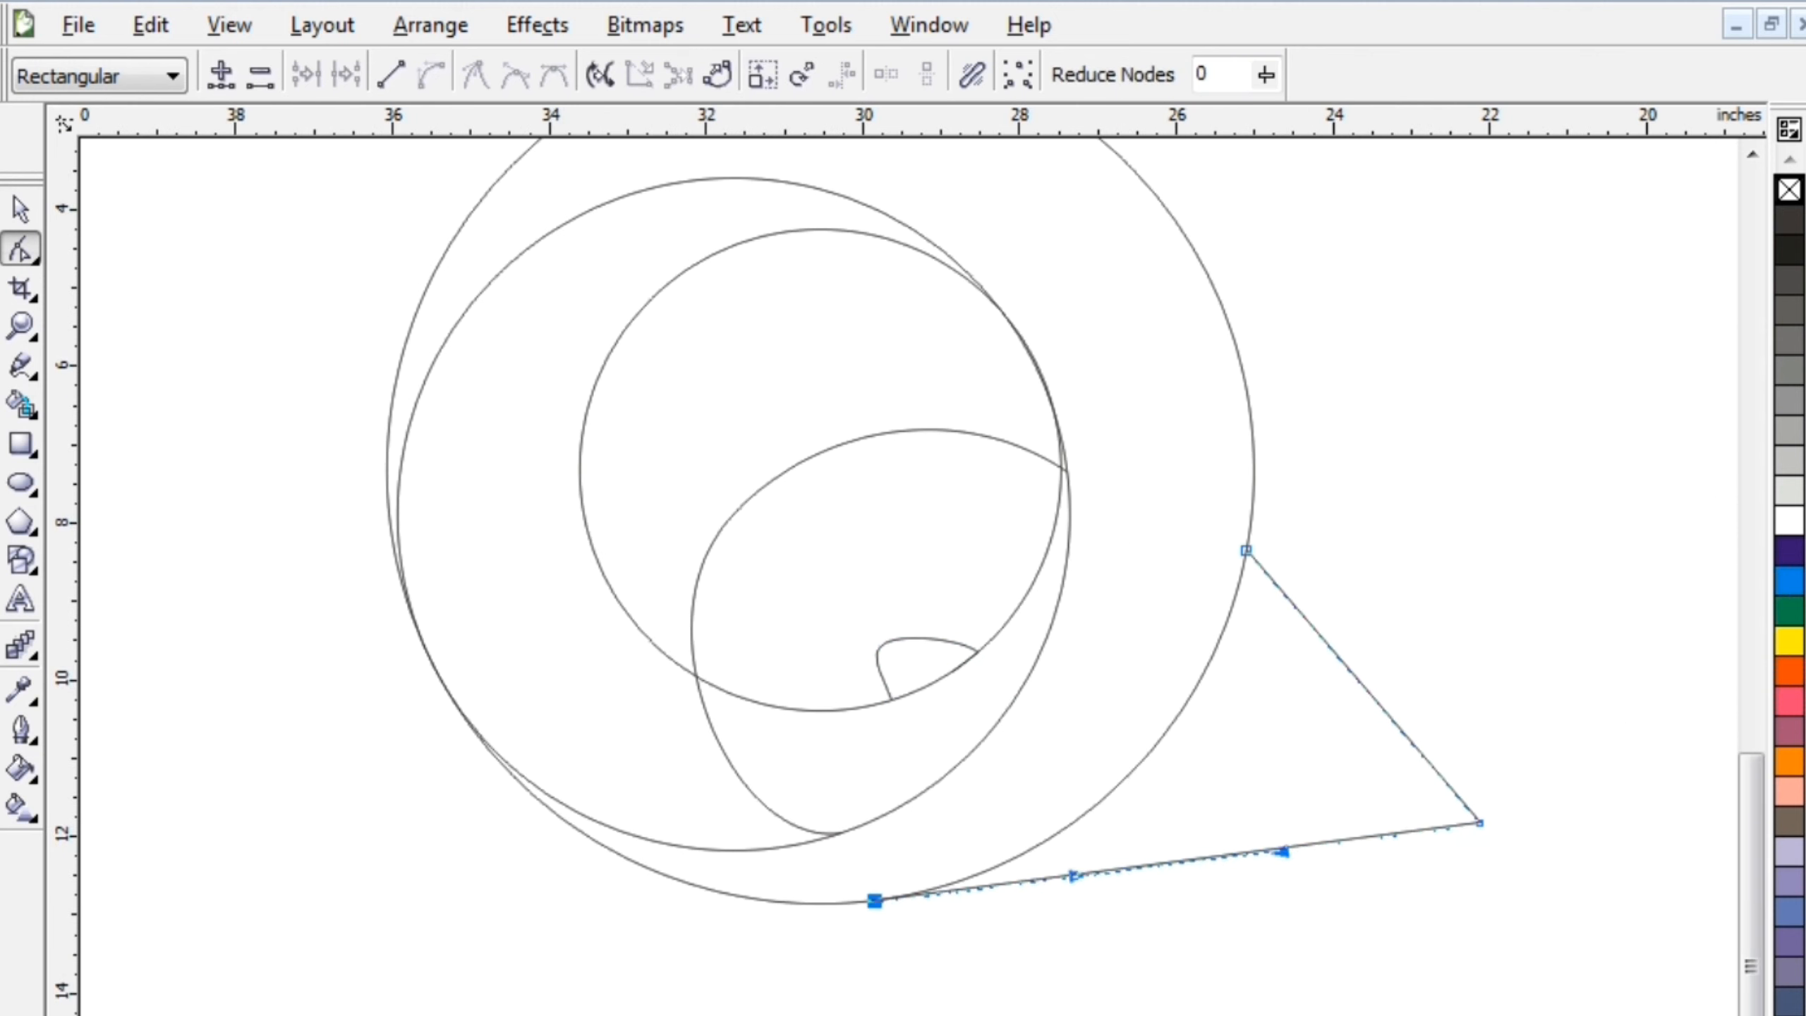
{"action": "left_click", "coordinate": [1316, 631]}
{"action": "left_click_drag", "start_coordinate": [1320, 633], "coordinate": [1202, 737]}
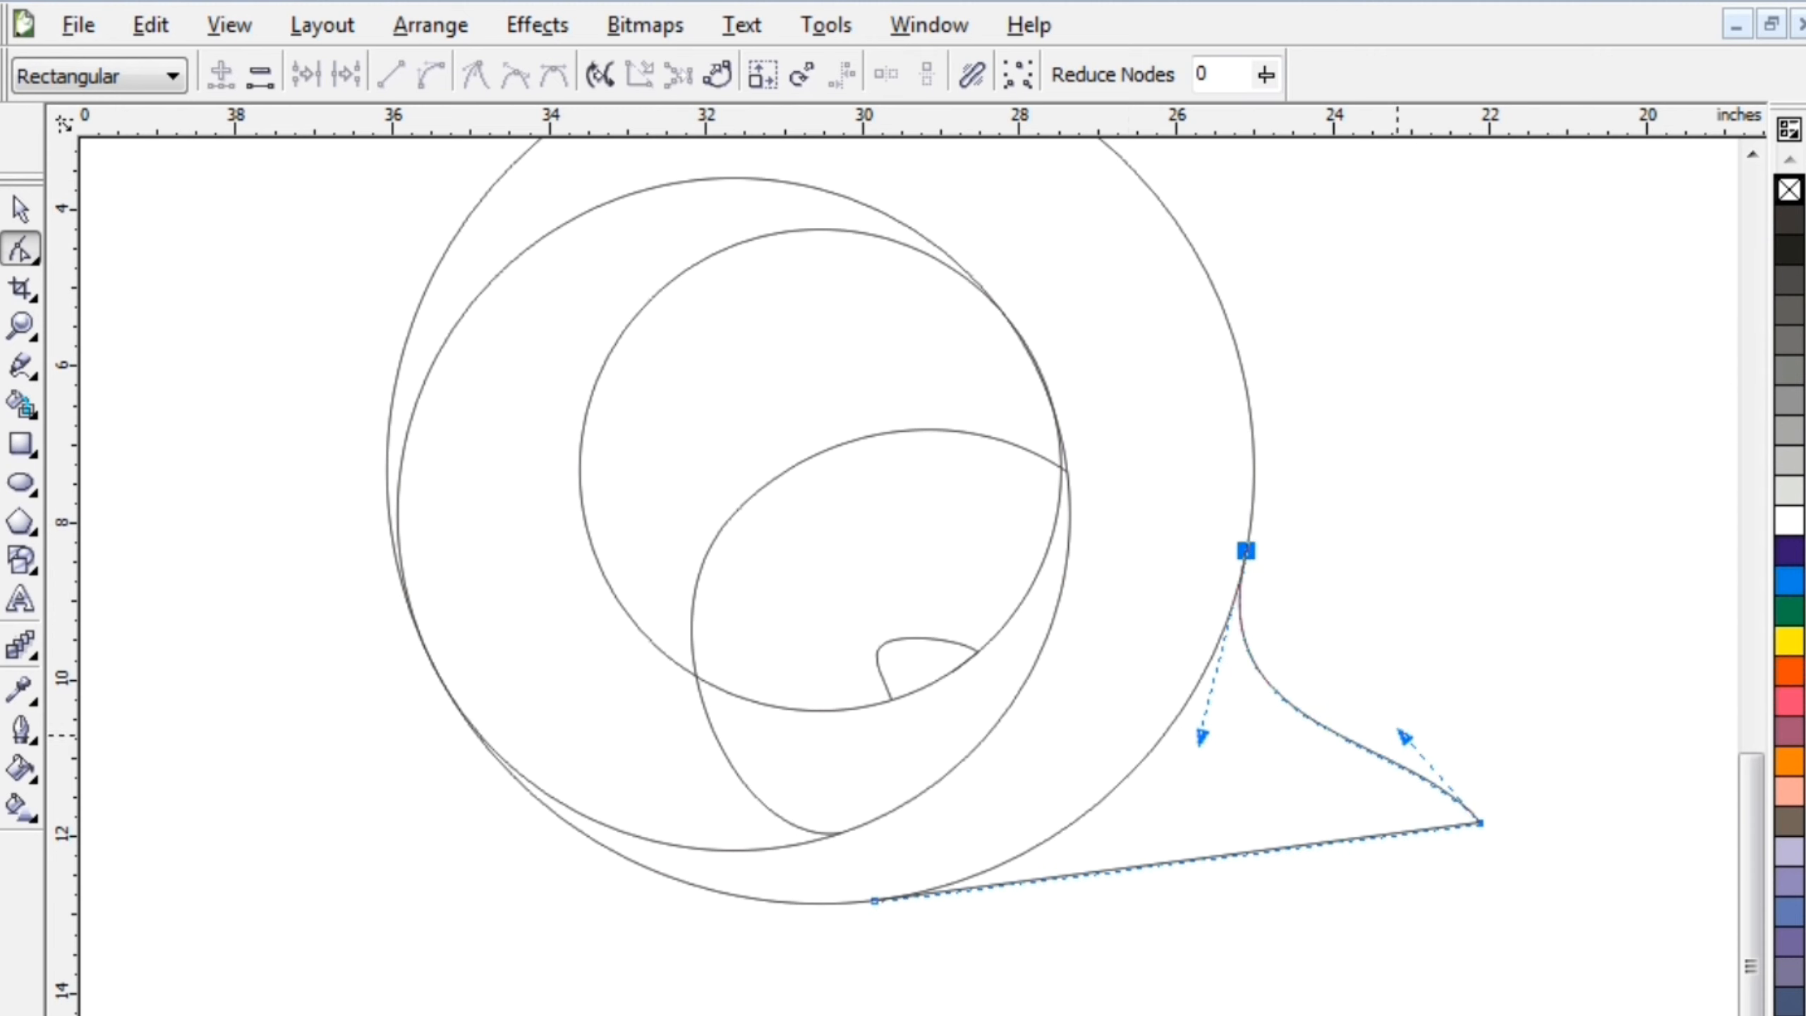
{"action": "left_click_drag", "start_coordinate": [1406, 738], "coordinate": [1374, 798]}
{"action": "left_click_drag", "start_coordinate": [1282, 851], "coordinate": [1358, 1009]}
{"action": "left_click_drag", "start_coordinate": [1077, 875], "coordinate": [1113, 957]}
{"action": "left_click_drag", "start_coordinate": [1479, 823], "coordinate": [1595, 787]}
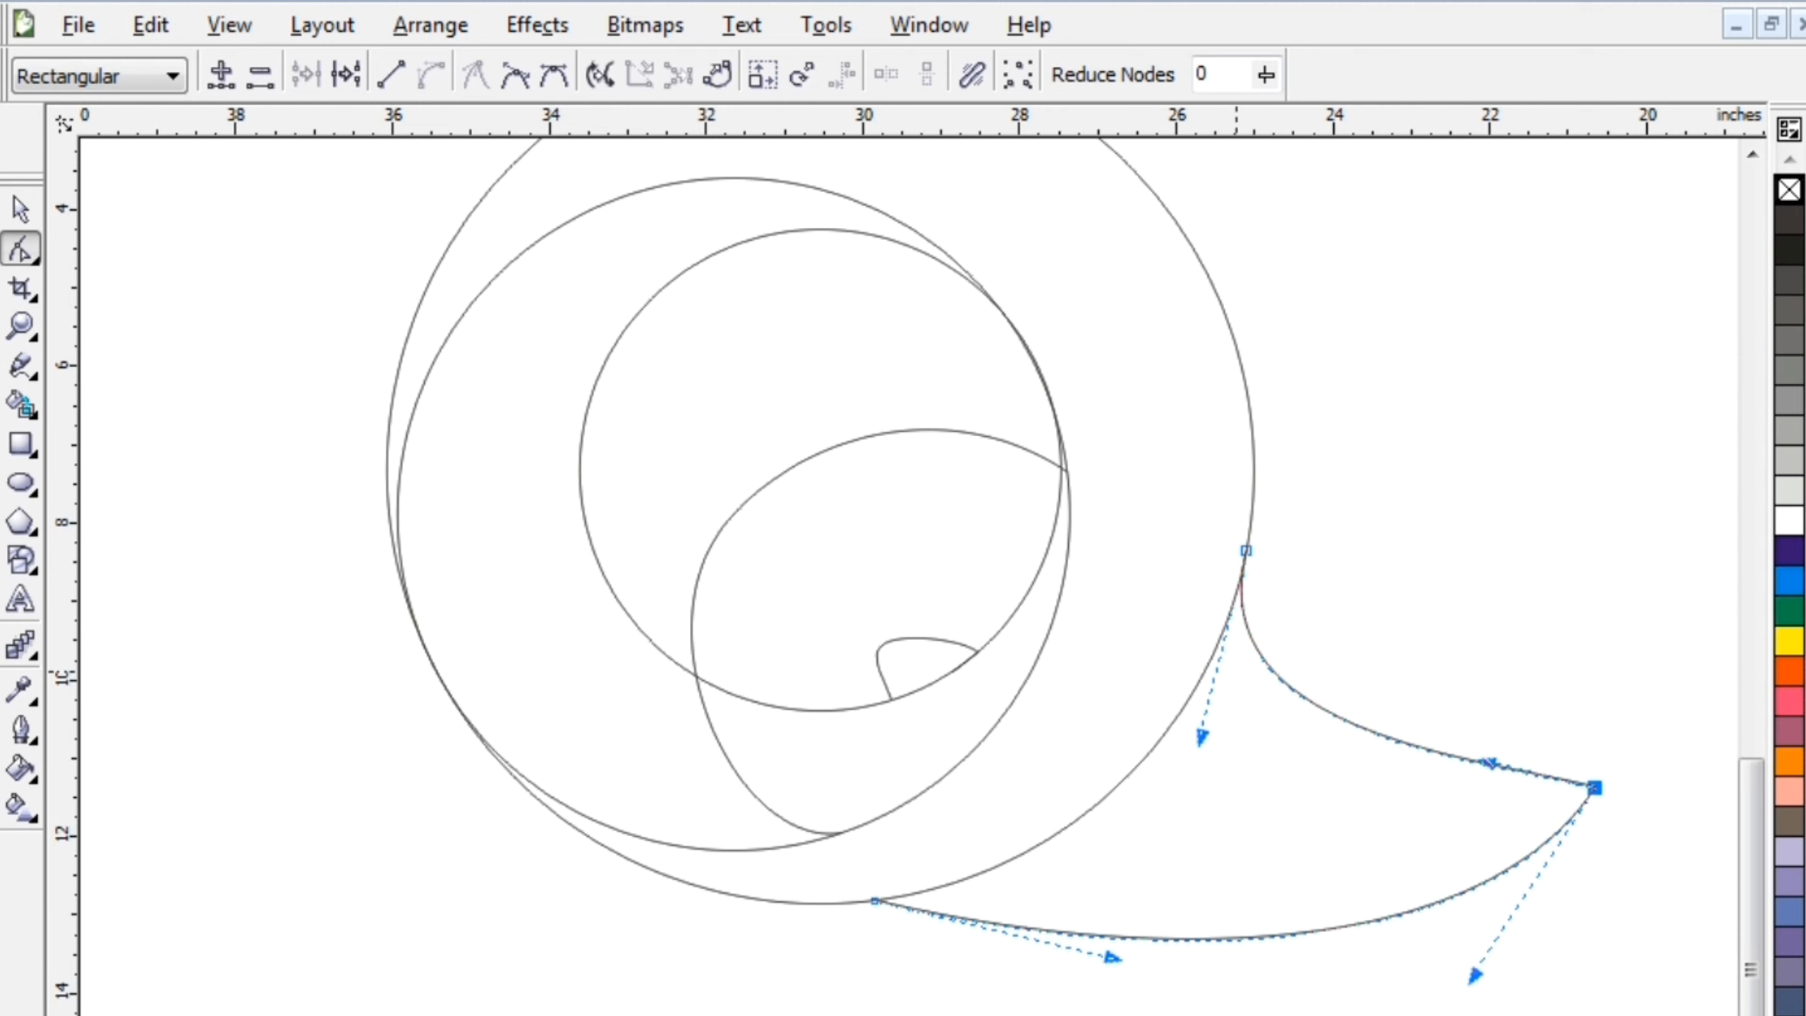
{"action": "scroll", "coordinate": [784, 577], "scroll_direction": "down", "scroll_amount": 1}
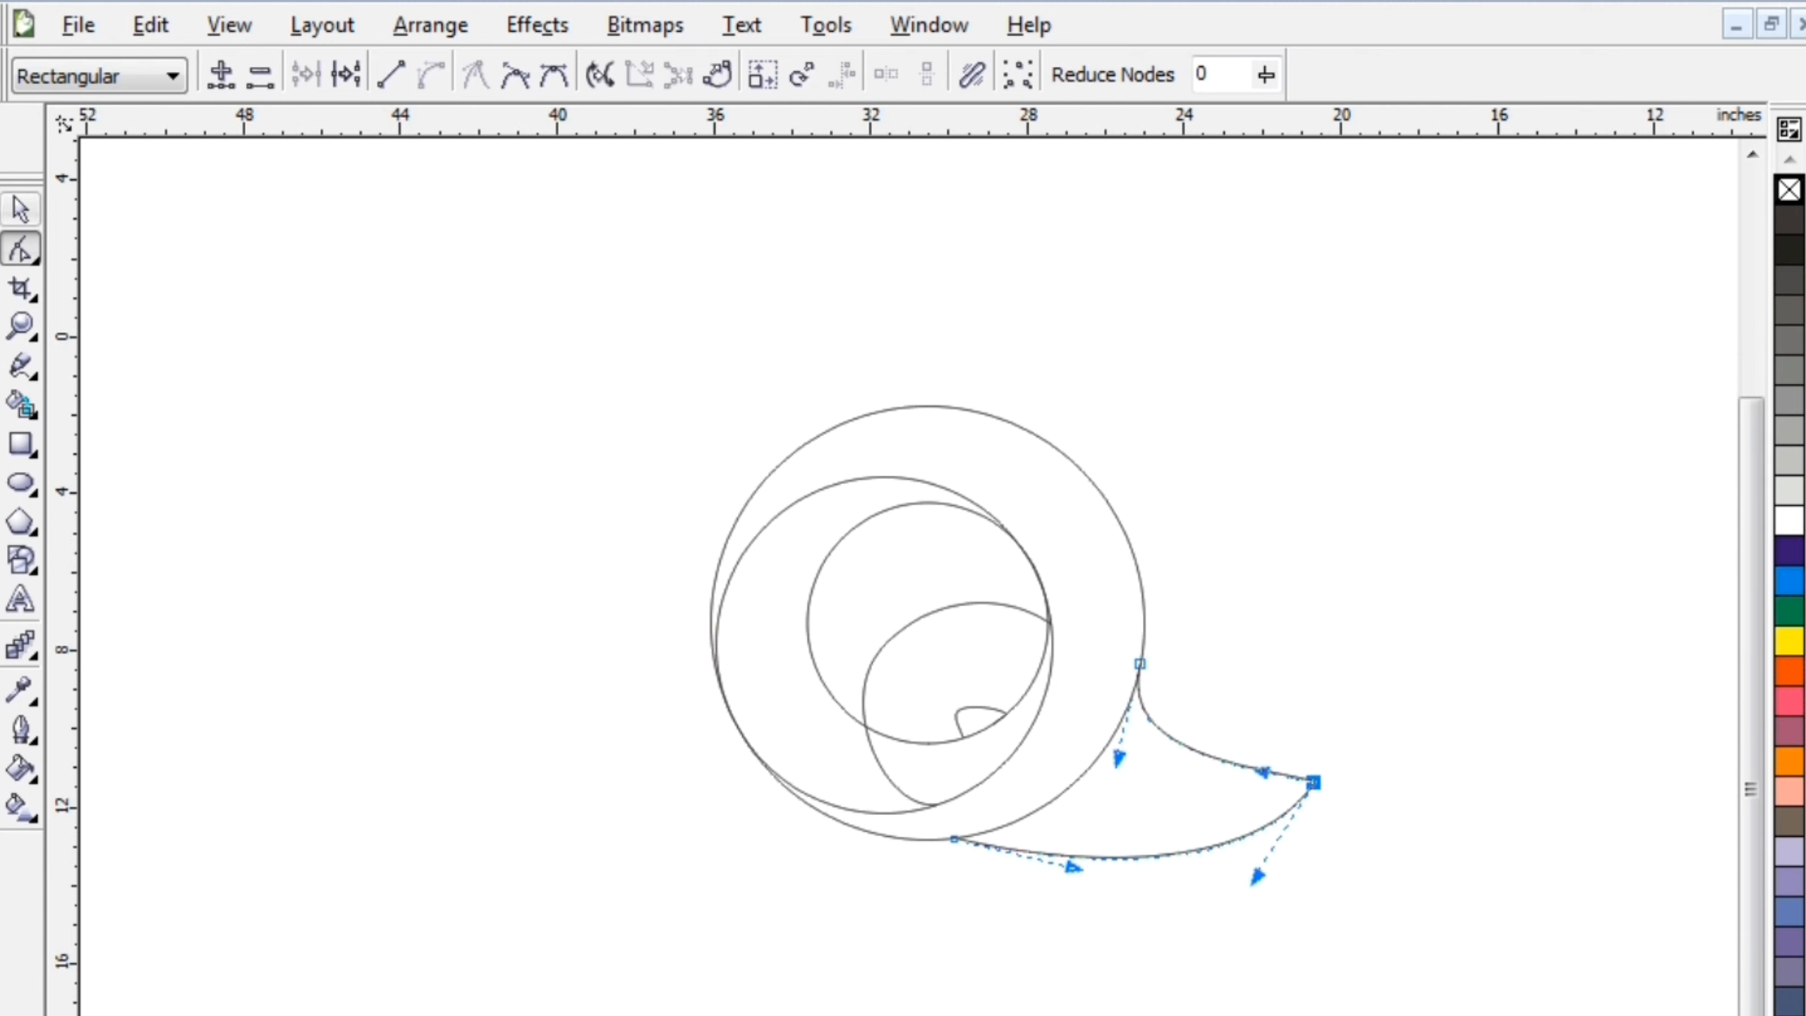
Step: Try to fill the outer crescent and the inner lobe with black using Smart Fill
{"action": "left_click", "coordinate": [21, 209]}
{"action": "left_click", "coordinate": [611, 545]}
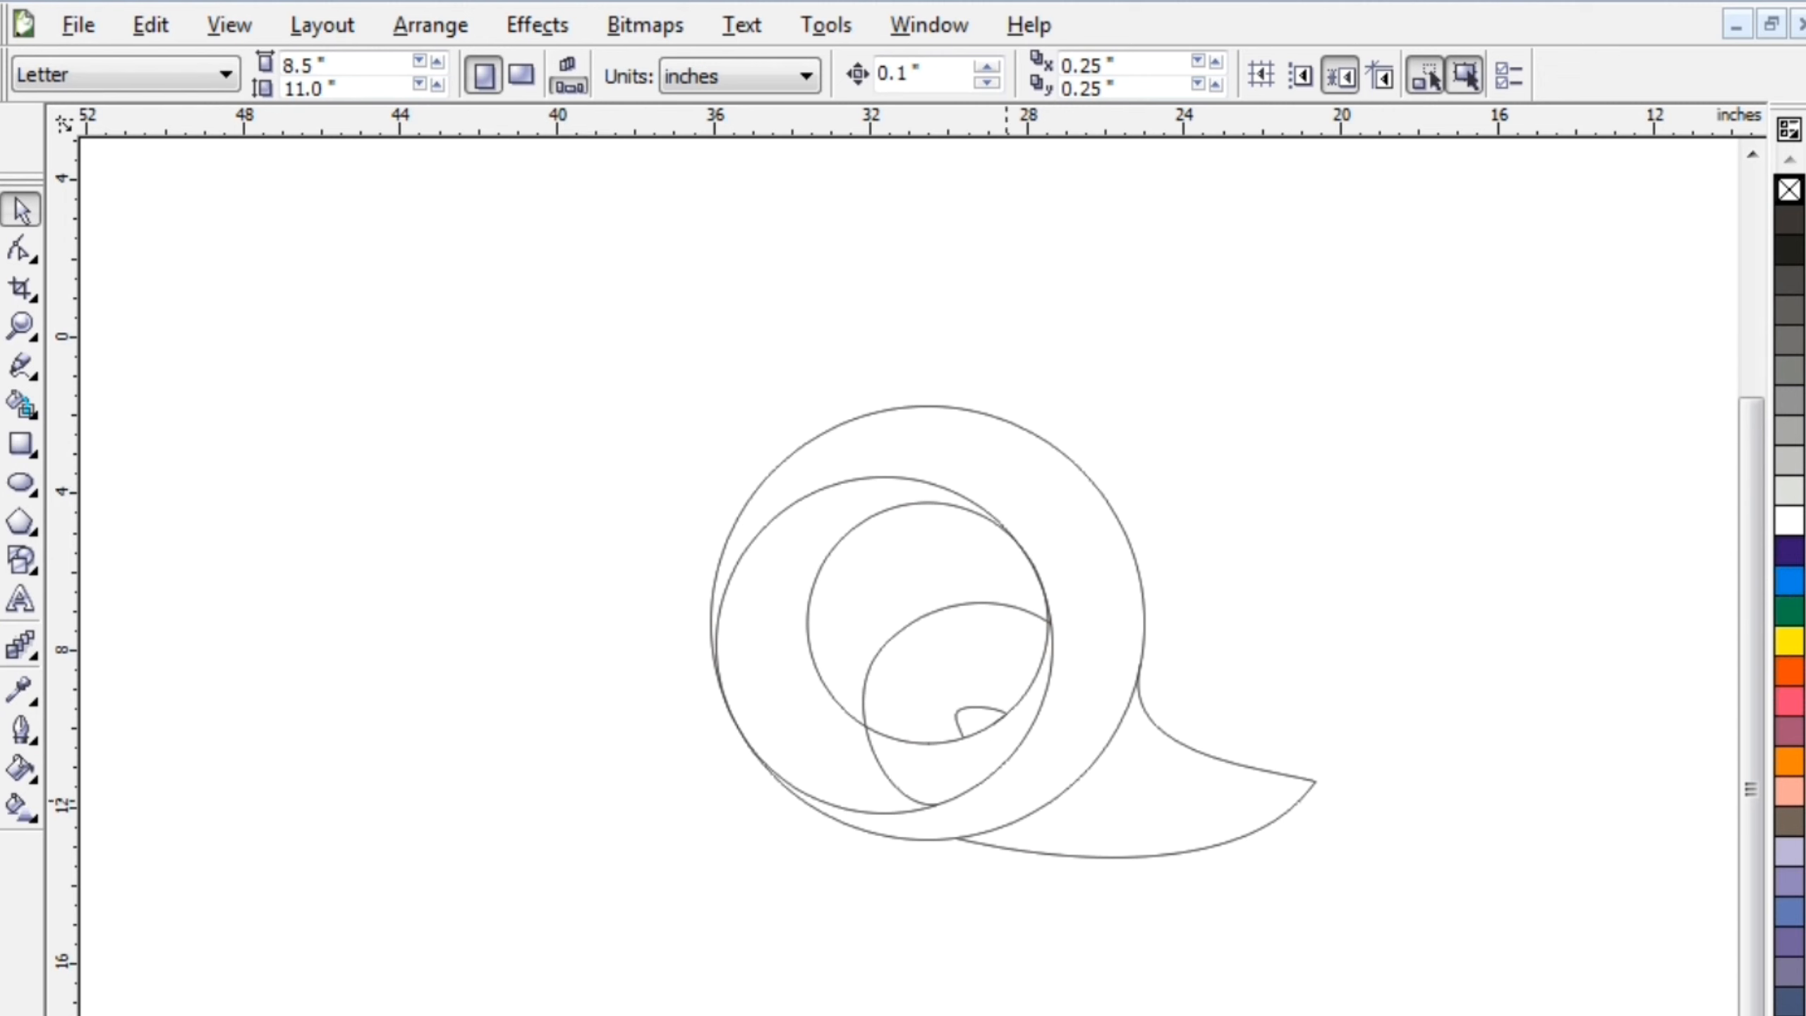
{"action": "left_click", "coordinate": [22, 405]}
{"action": "left_click", "coordinate": [1087, 578]}
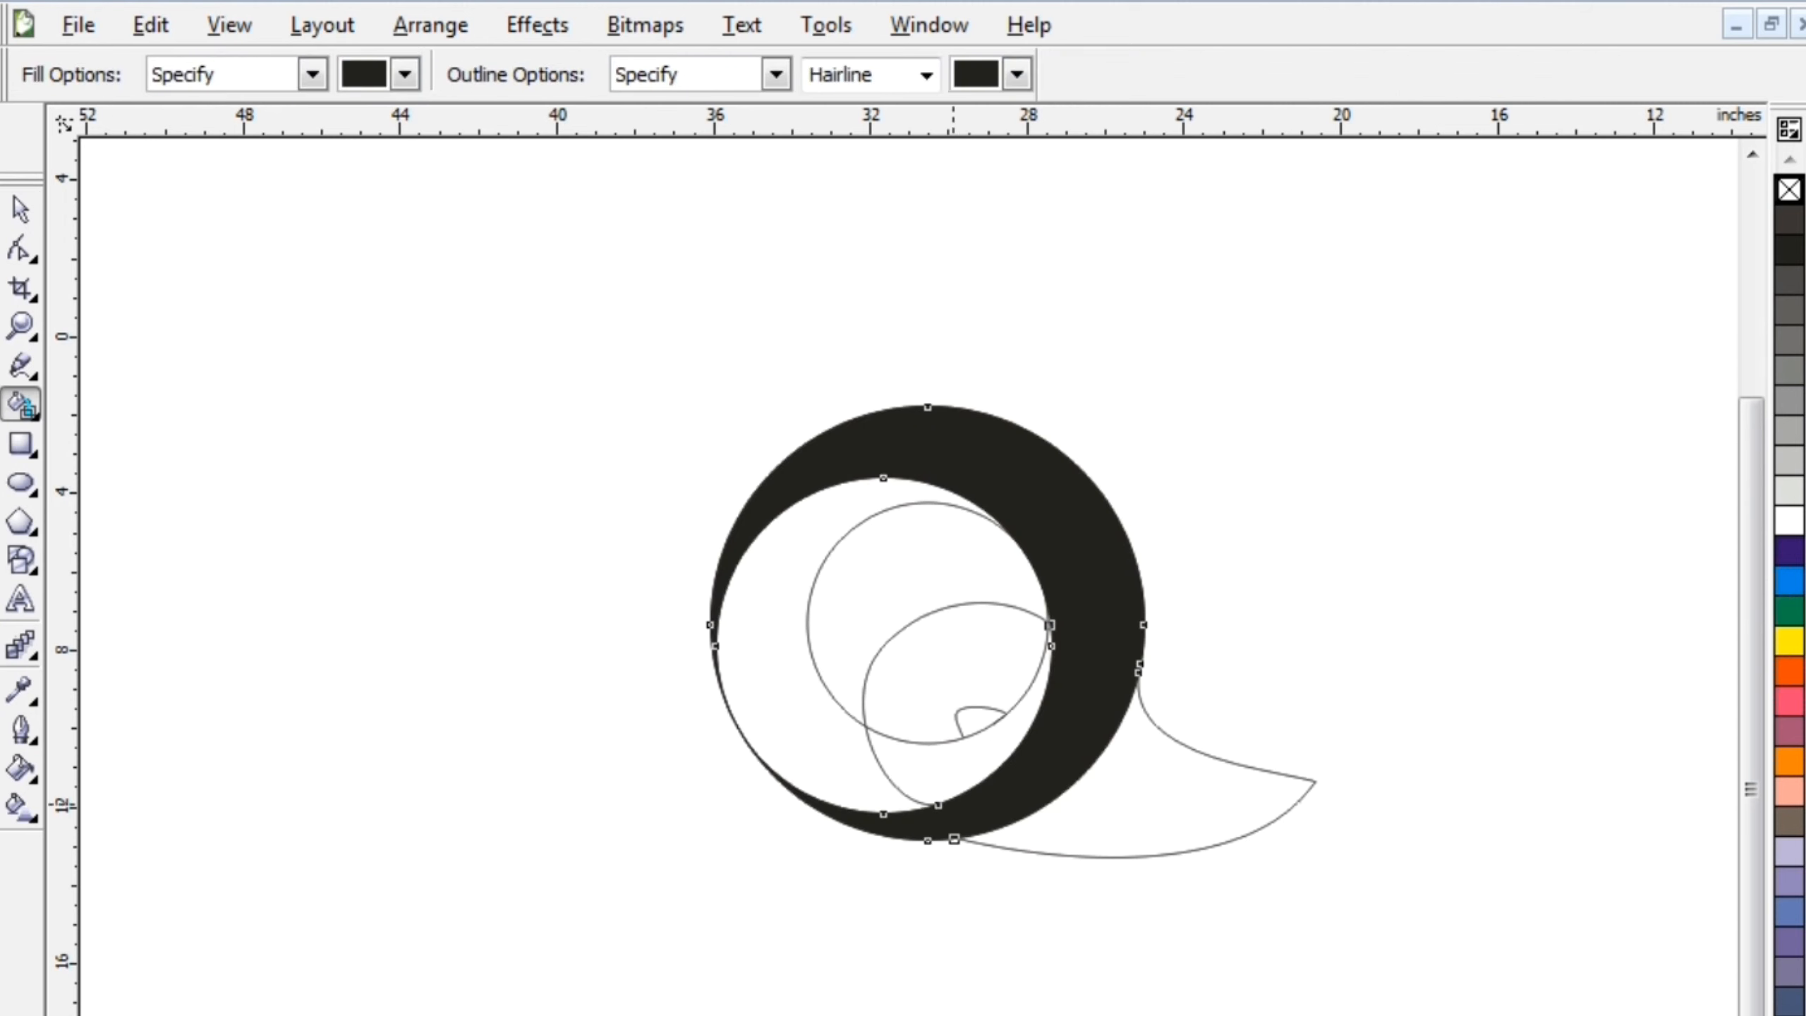
{"action": "left_click", "coordinate": [943, 779]}
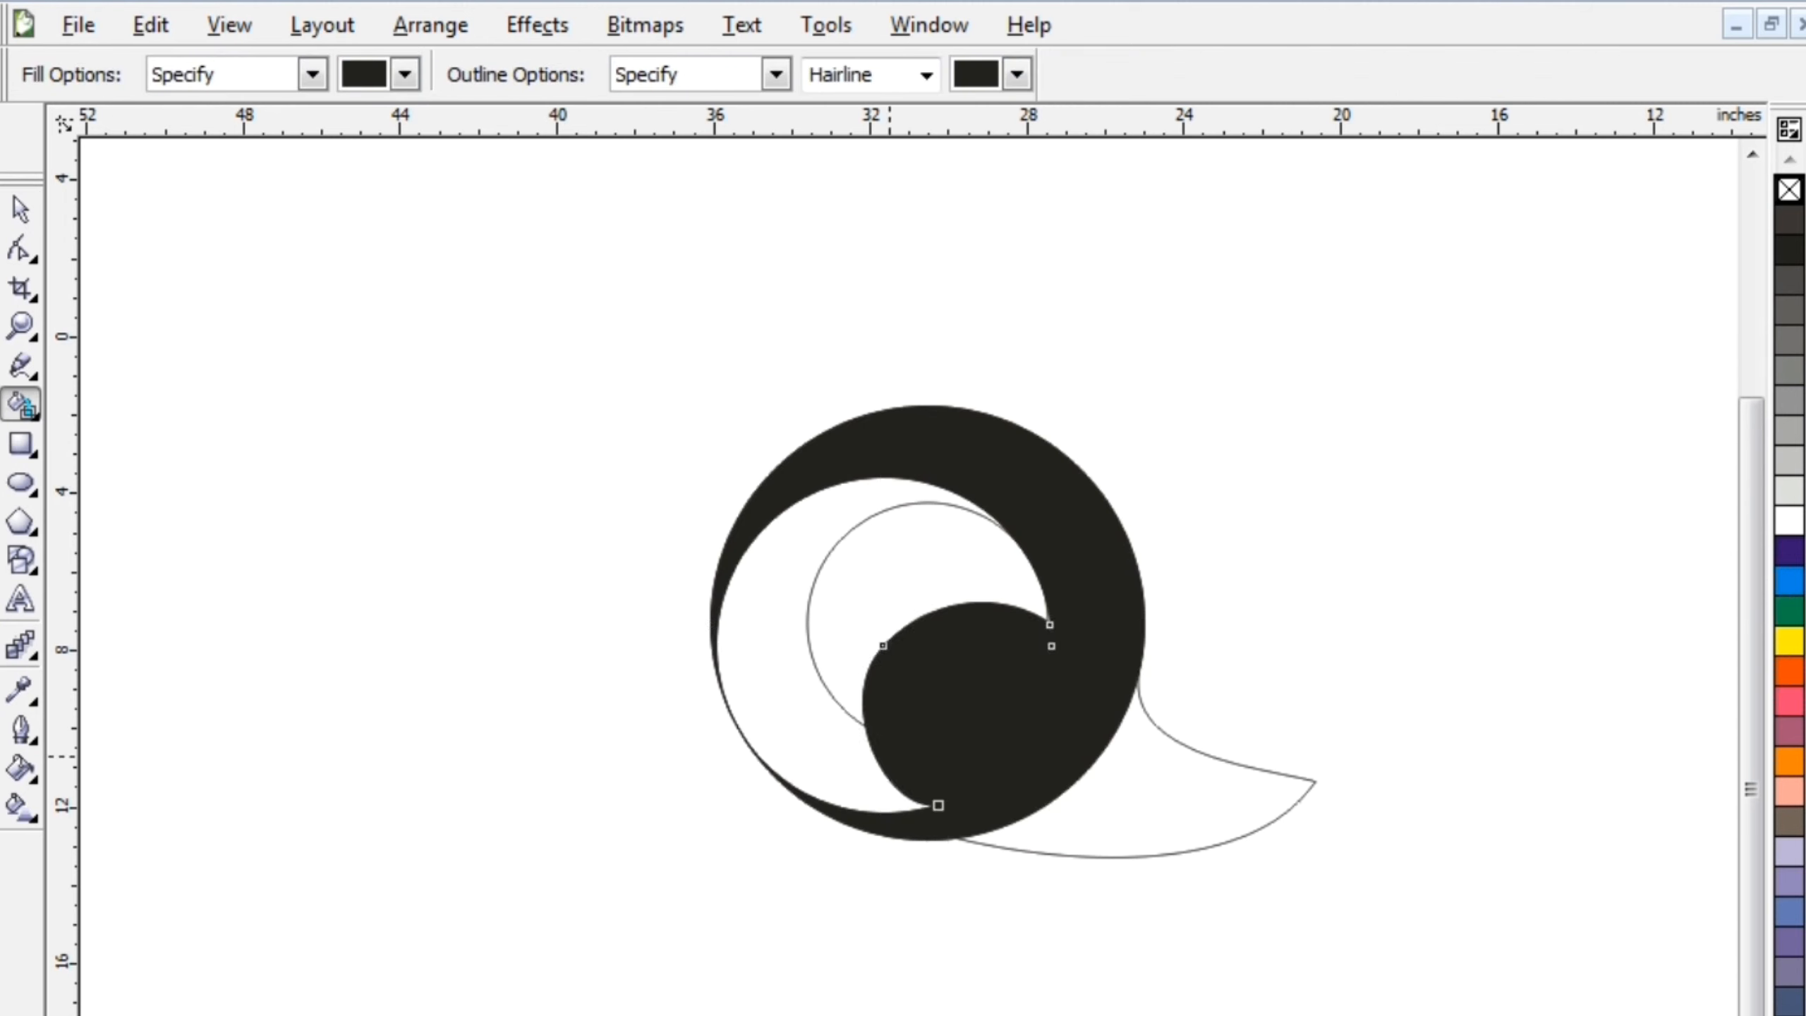
Step: Undo the black fills of the inner lobe and the outer crescent
{"action": "key", "text": "ctrl+z"}
{"action": "key", "text": "space"}
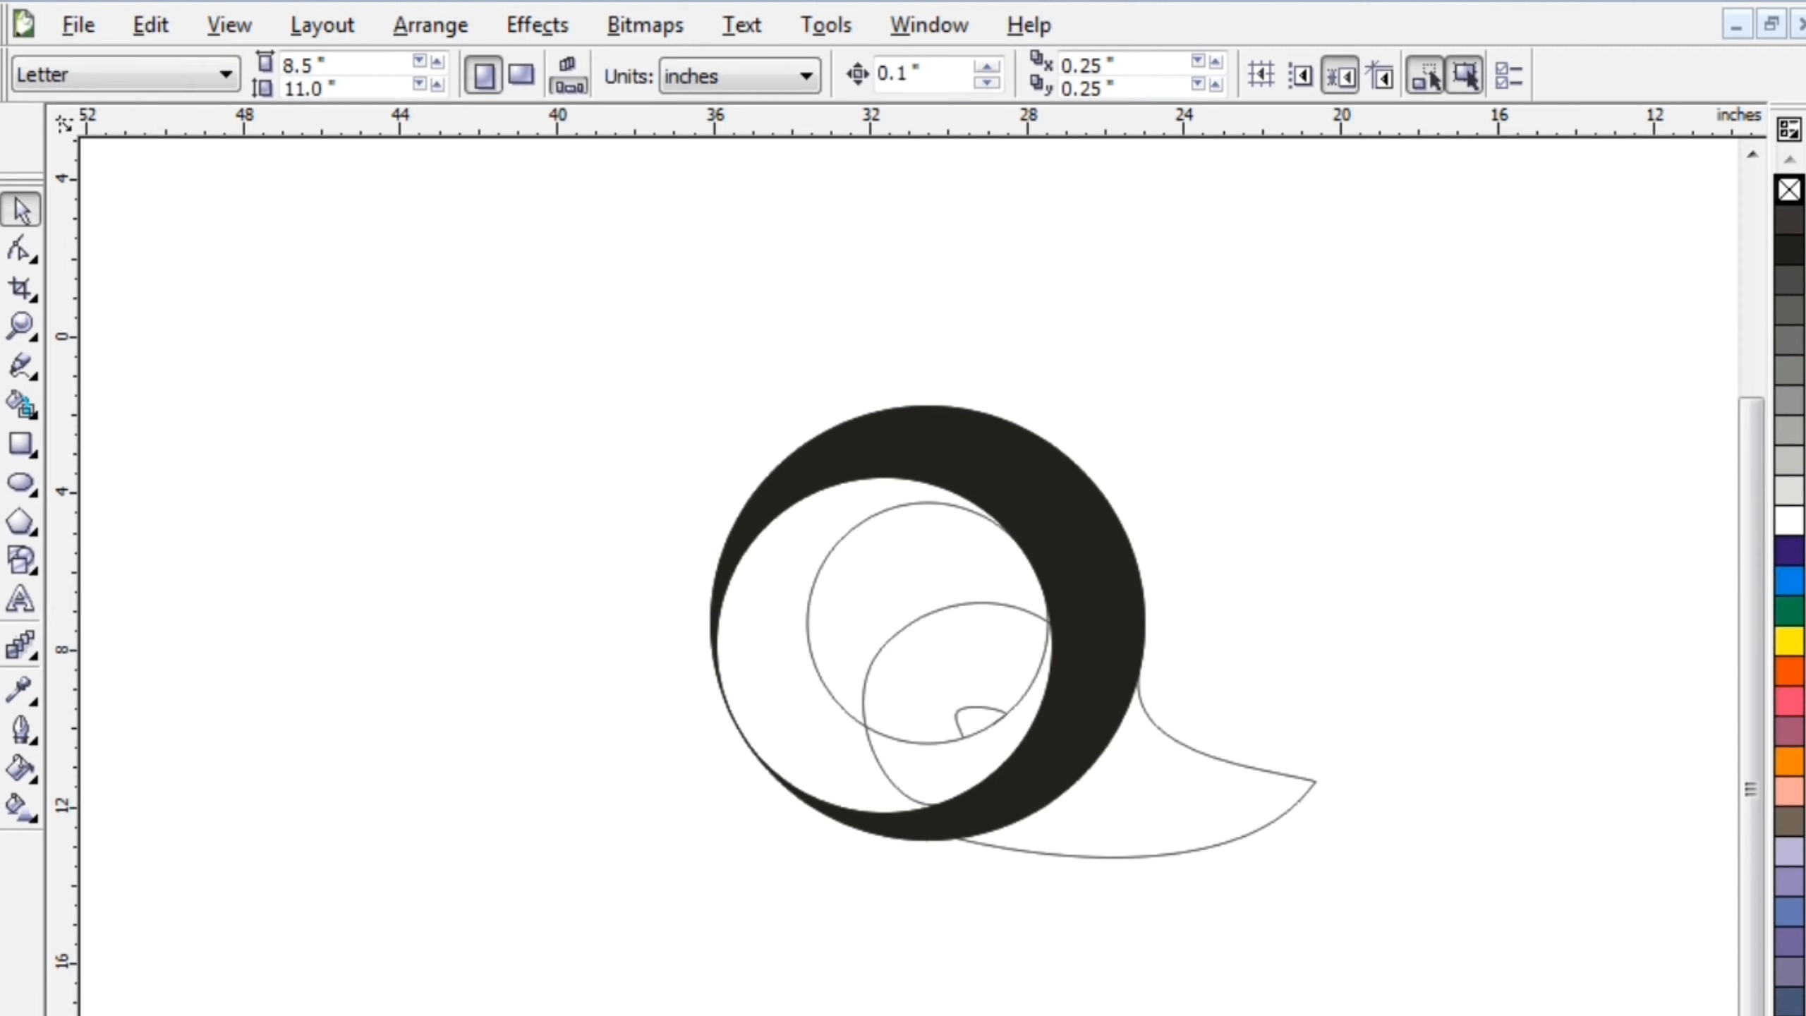
{"action": "right_click", "coordinate": [912, 558]}
{"action": "left_click_drag", "start_coordinate": [554, 918], "coordinate": [1373, 355]}
{"action": "right_click", "coordinate": [836, 677]}
{"action": "left_click", "coordinate": [553, 830]}
{"action": "left_click", "coordinate": [554, 831]}
{"action": "key", "text": "ctrl+z"}
Step: Extract the small circle from the large circle's PowerClip container
{"action": "right_click", "coordinate": [1087, 589]}
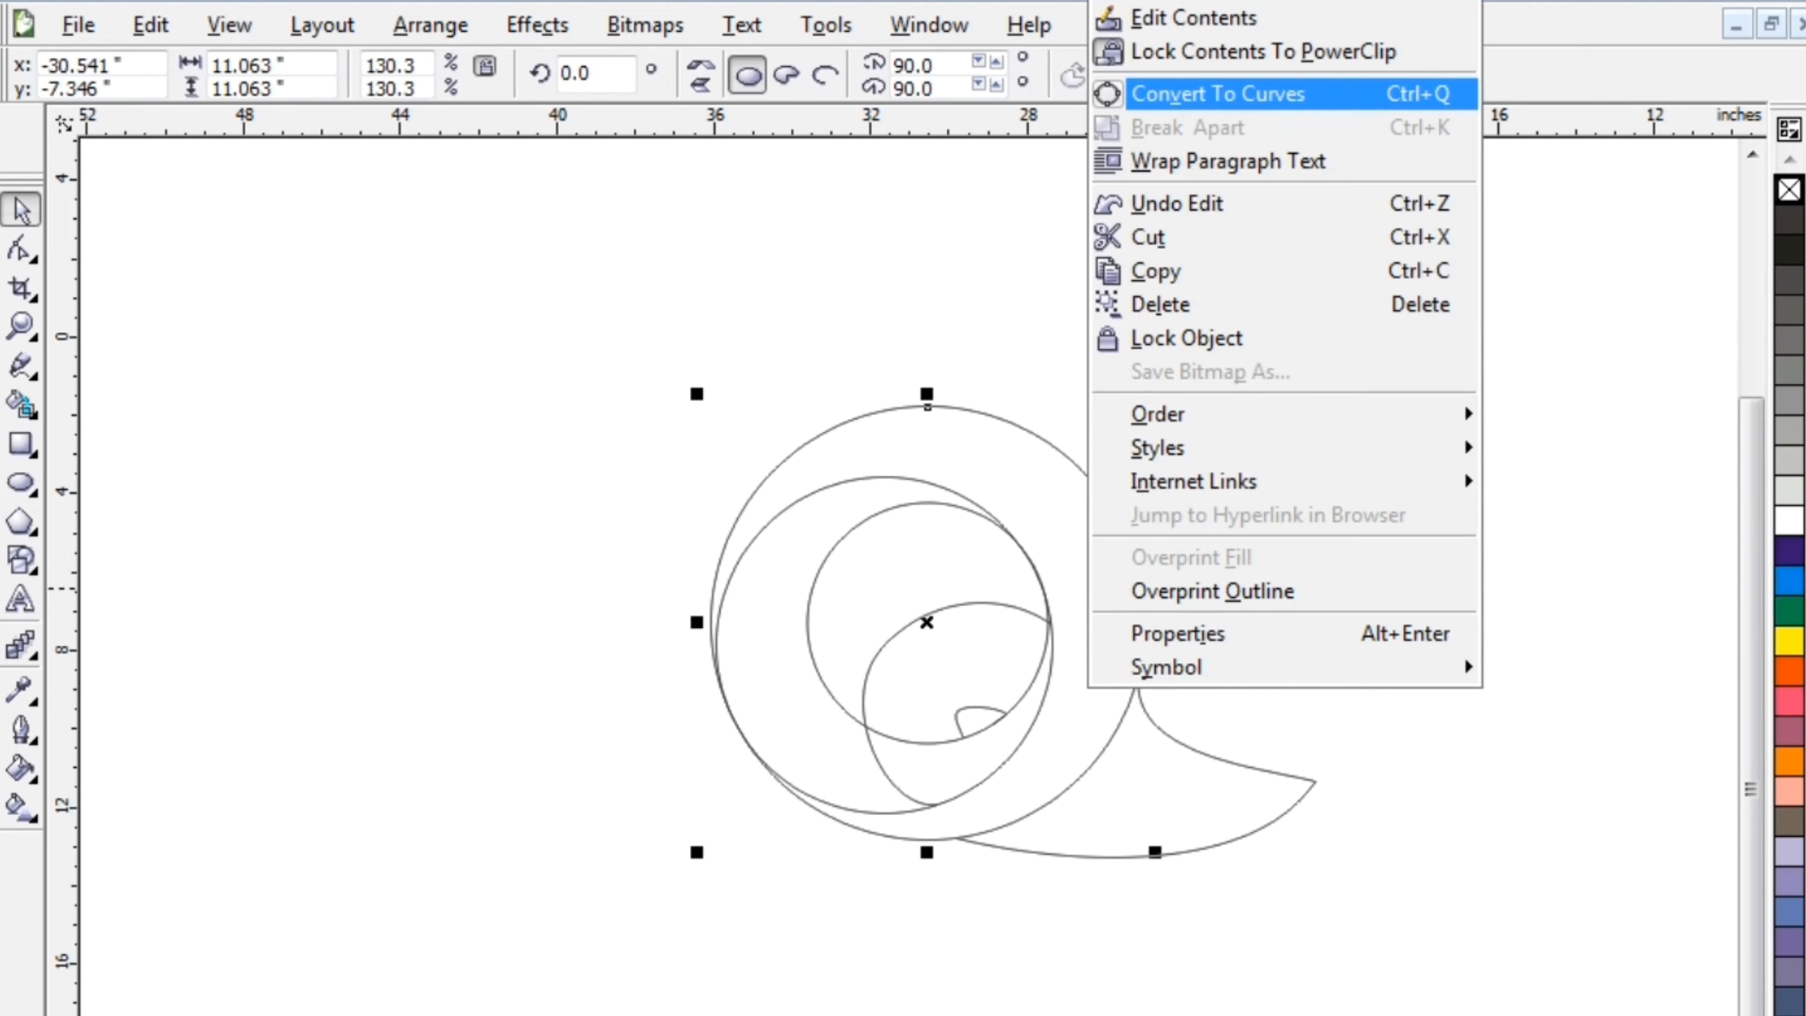
{"action": "left_click", "coordinate": [1194, 1]}
{"action": "left_click", "coordinate": [19, 690]}
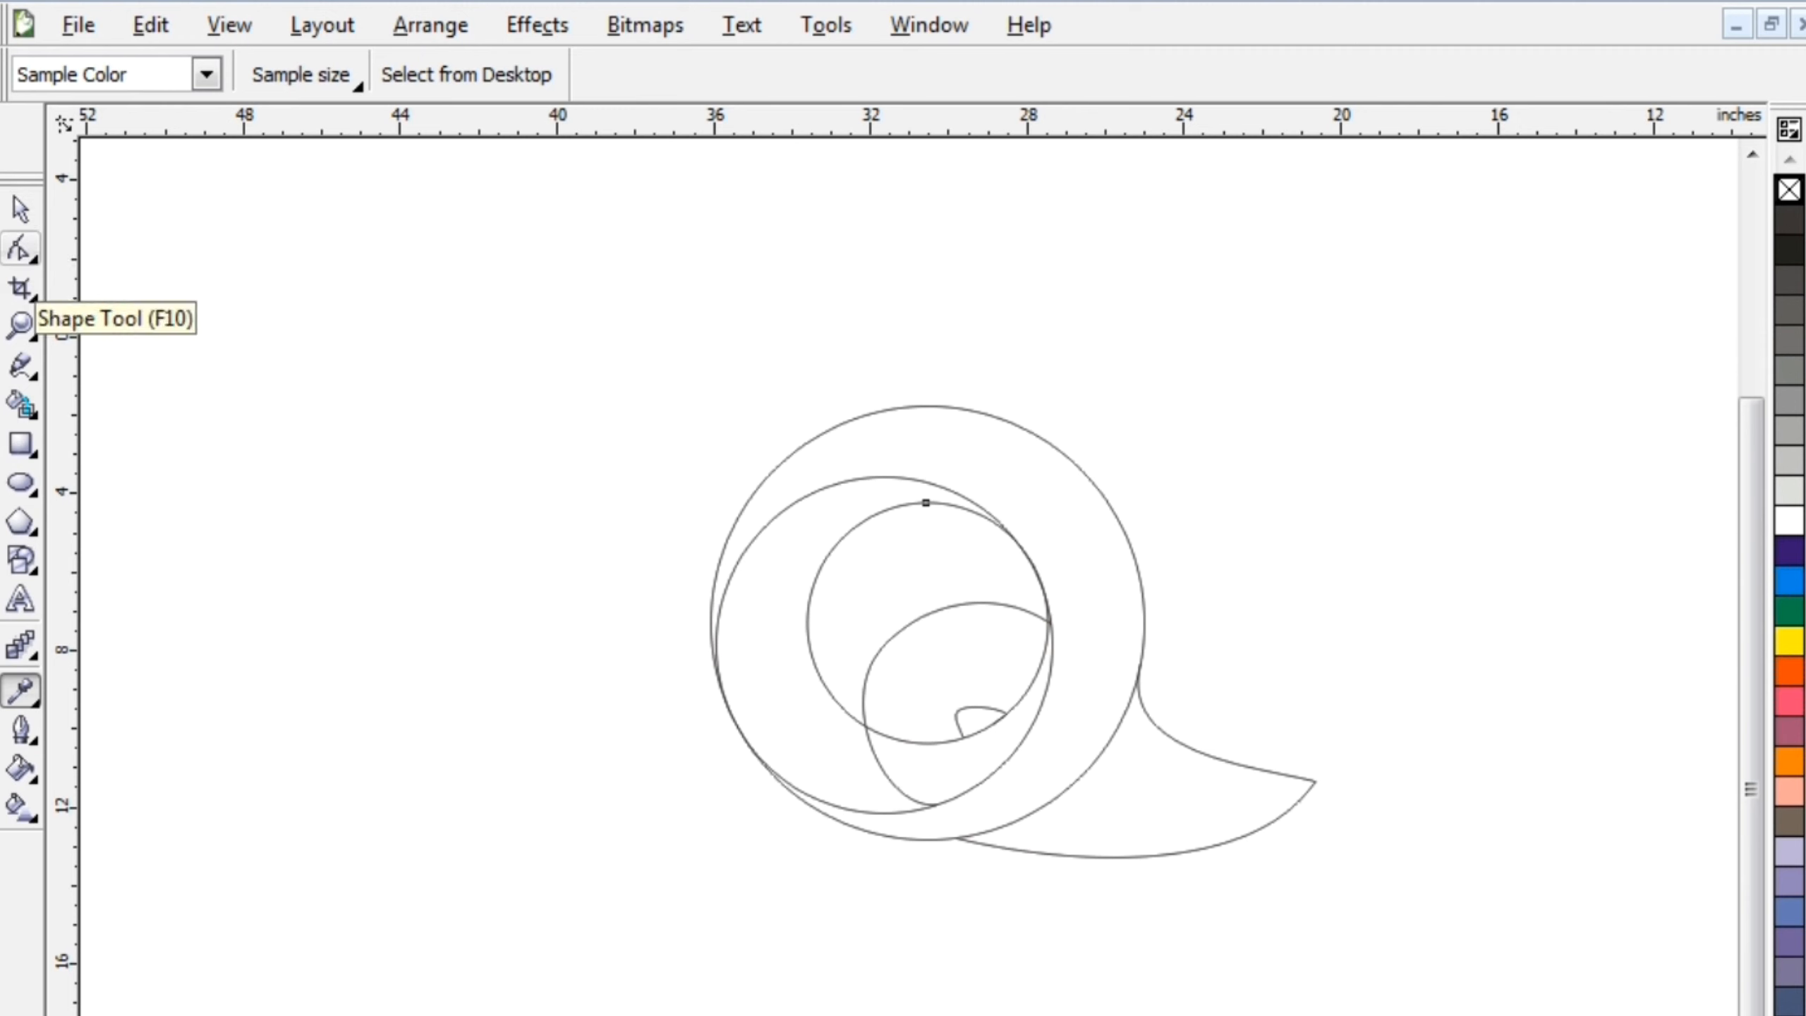
Step: Move the inner lobe's lower end node onto the large circle's outline and bend its curve farther outward
{"action": "left_click", "coordinate": [20, 249]}
{"action": "left_click", "coordinate": [926, 804]}
{"action": "left_click_drag", "start_coordinate": [937, 805], "coordinate": [866, 847]}
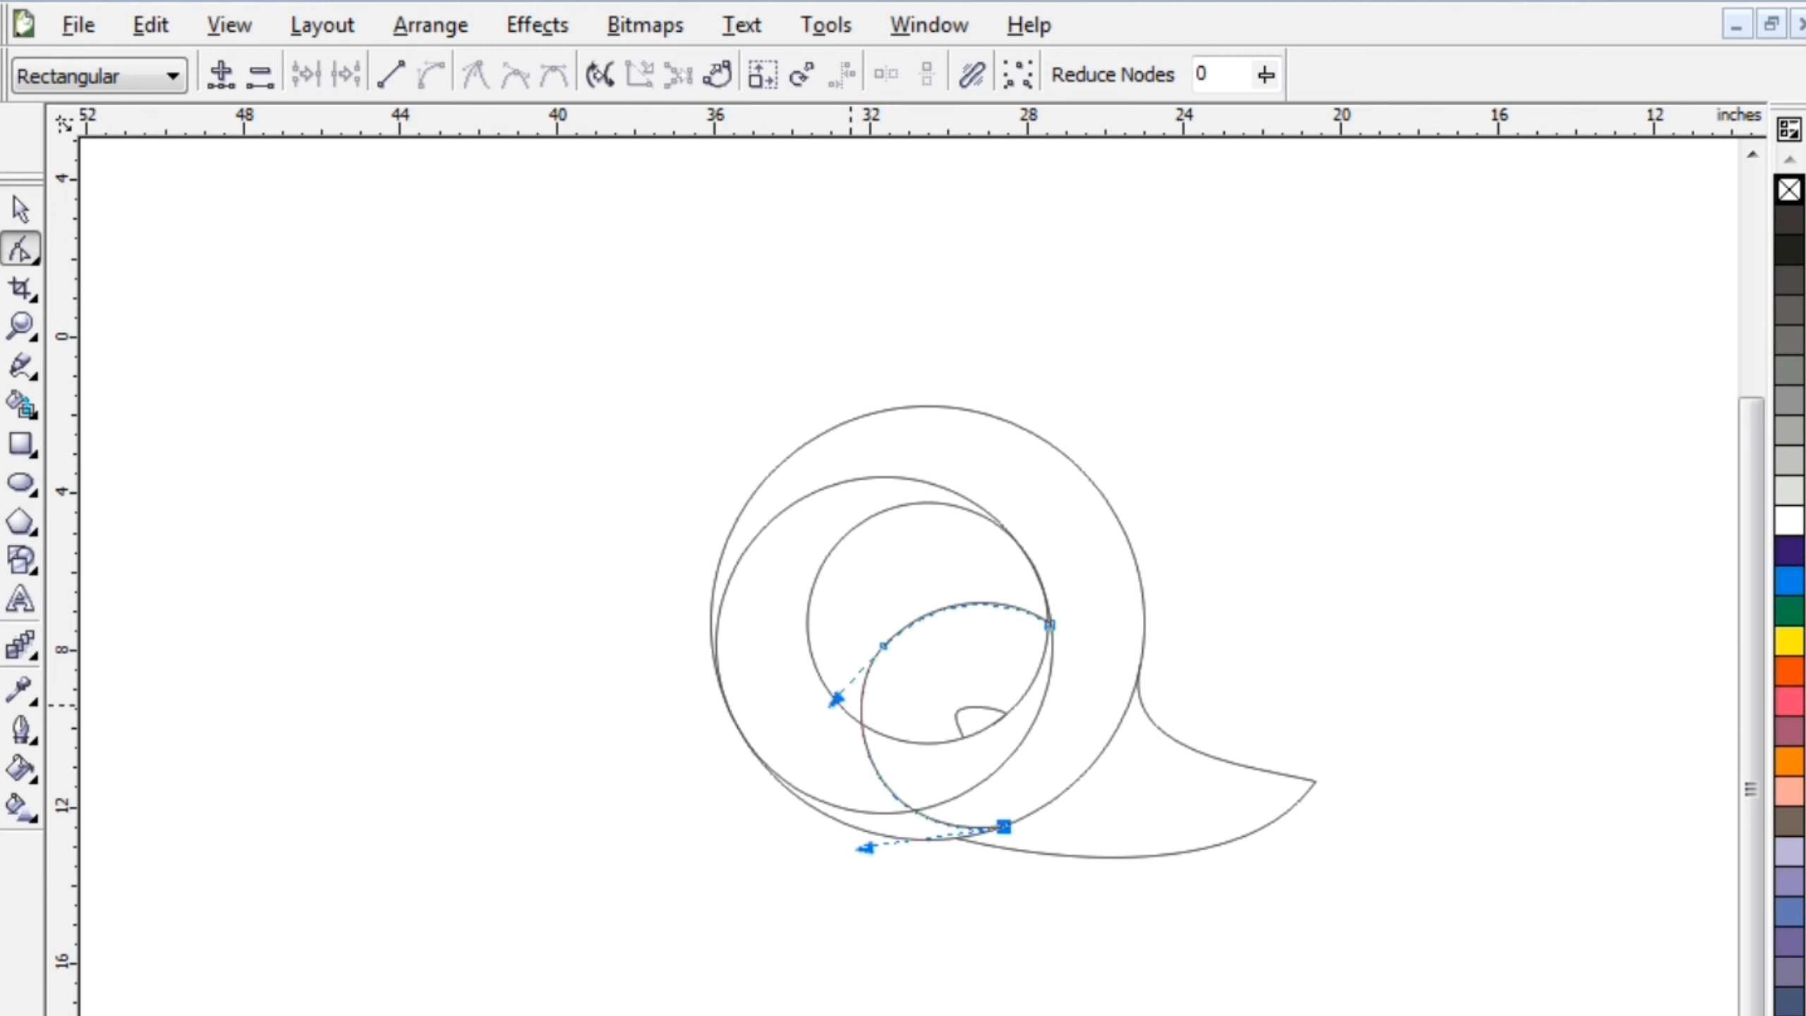
{"action": "left_click_drag", "start_coordinate": [835, 699], "coordinate": [819, 705]}
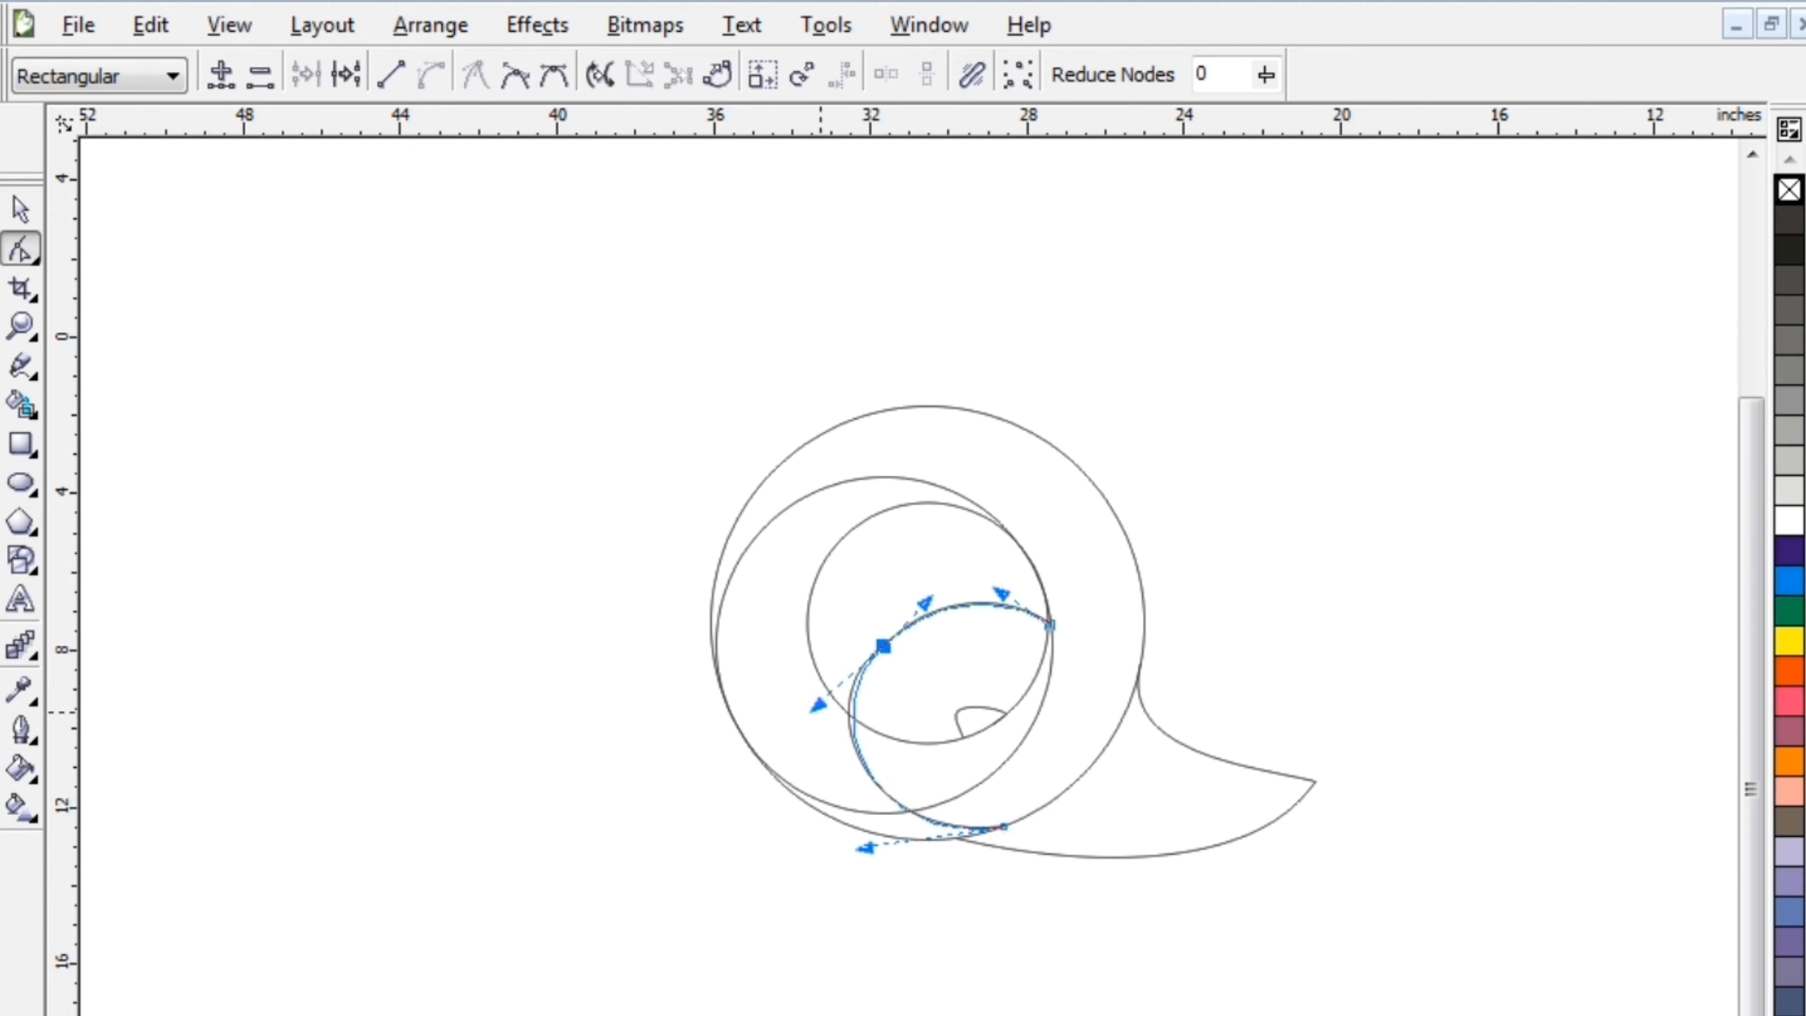
Step: Try to fill the outer crescent with black using Smart Fill
{"action": "left_click", "coordinate": [19, 208]}
{"action": "left_click", "coordinate": [21, 405]}
{"action": "left_click", "coordinate": [1089, 523]}
{"action": "key", "text": "ctrl+z"}
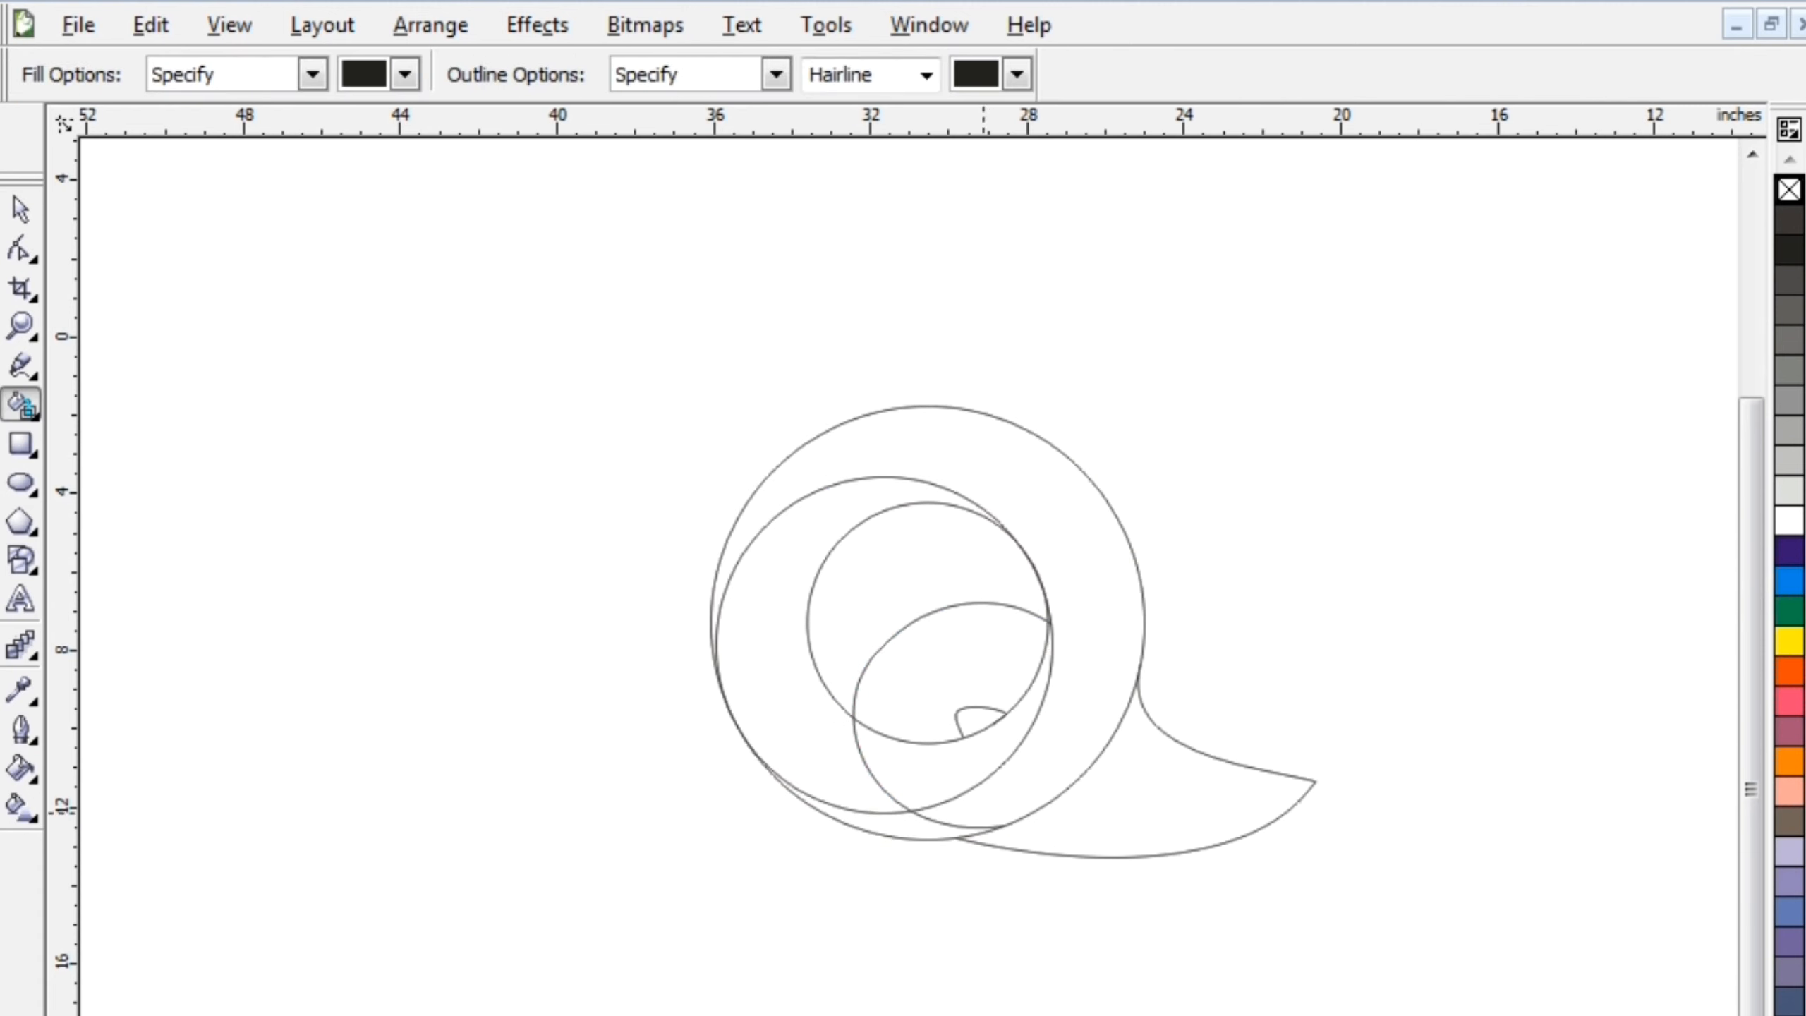
Step: Nudge the inner lobe's lower end node exactly onto the large circle's outline
{"action": "key", "text": "F10"}
{"action": "scroll", "coordinate": [1049, 615], "scroll_direction": "up", "scroll_amount": 6}
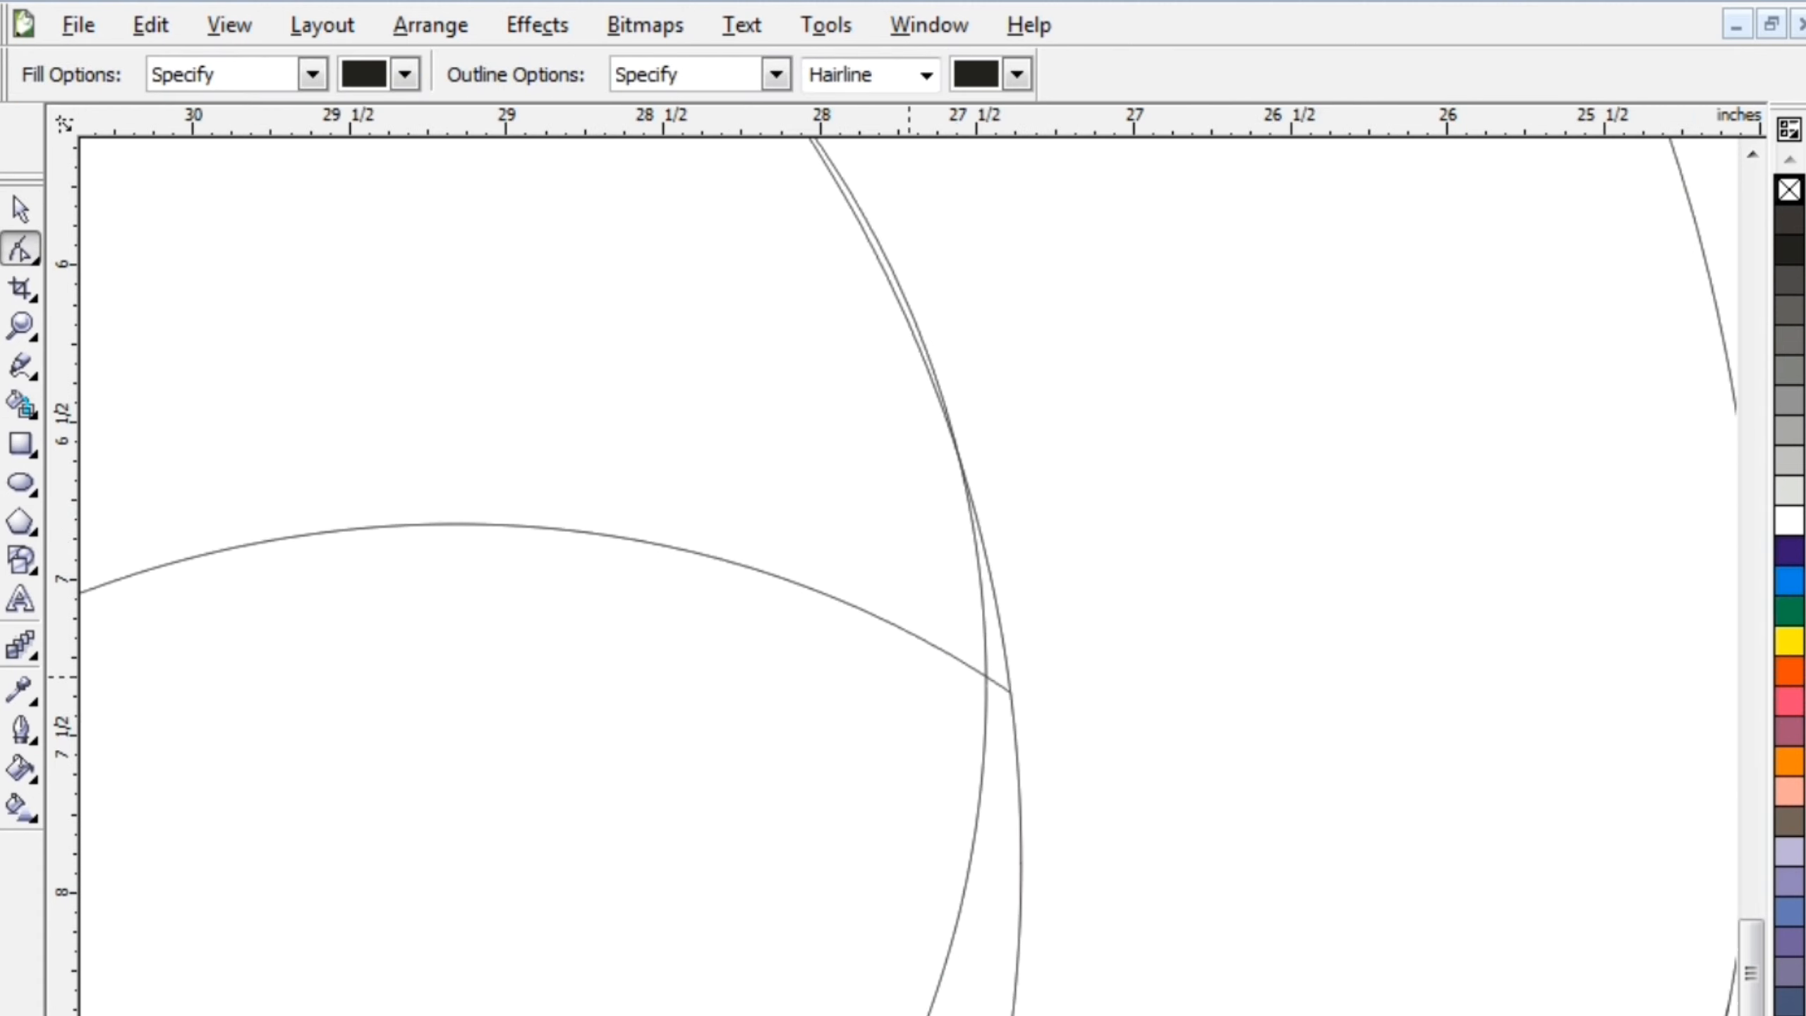
{"action": "scroll", "coordinate": [1126, 712], "scroll_direction": "up", "scroll_amount": 1}
{"action": "scroll", "coordinate": [909, 676], "scroll_direction": "down", "scroll_amount": 4}
{"action": "scroll", "coordinate": [821, 1011], "scroll_direction": "up", "scroll_amount": 5}
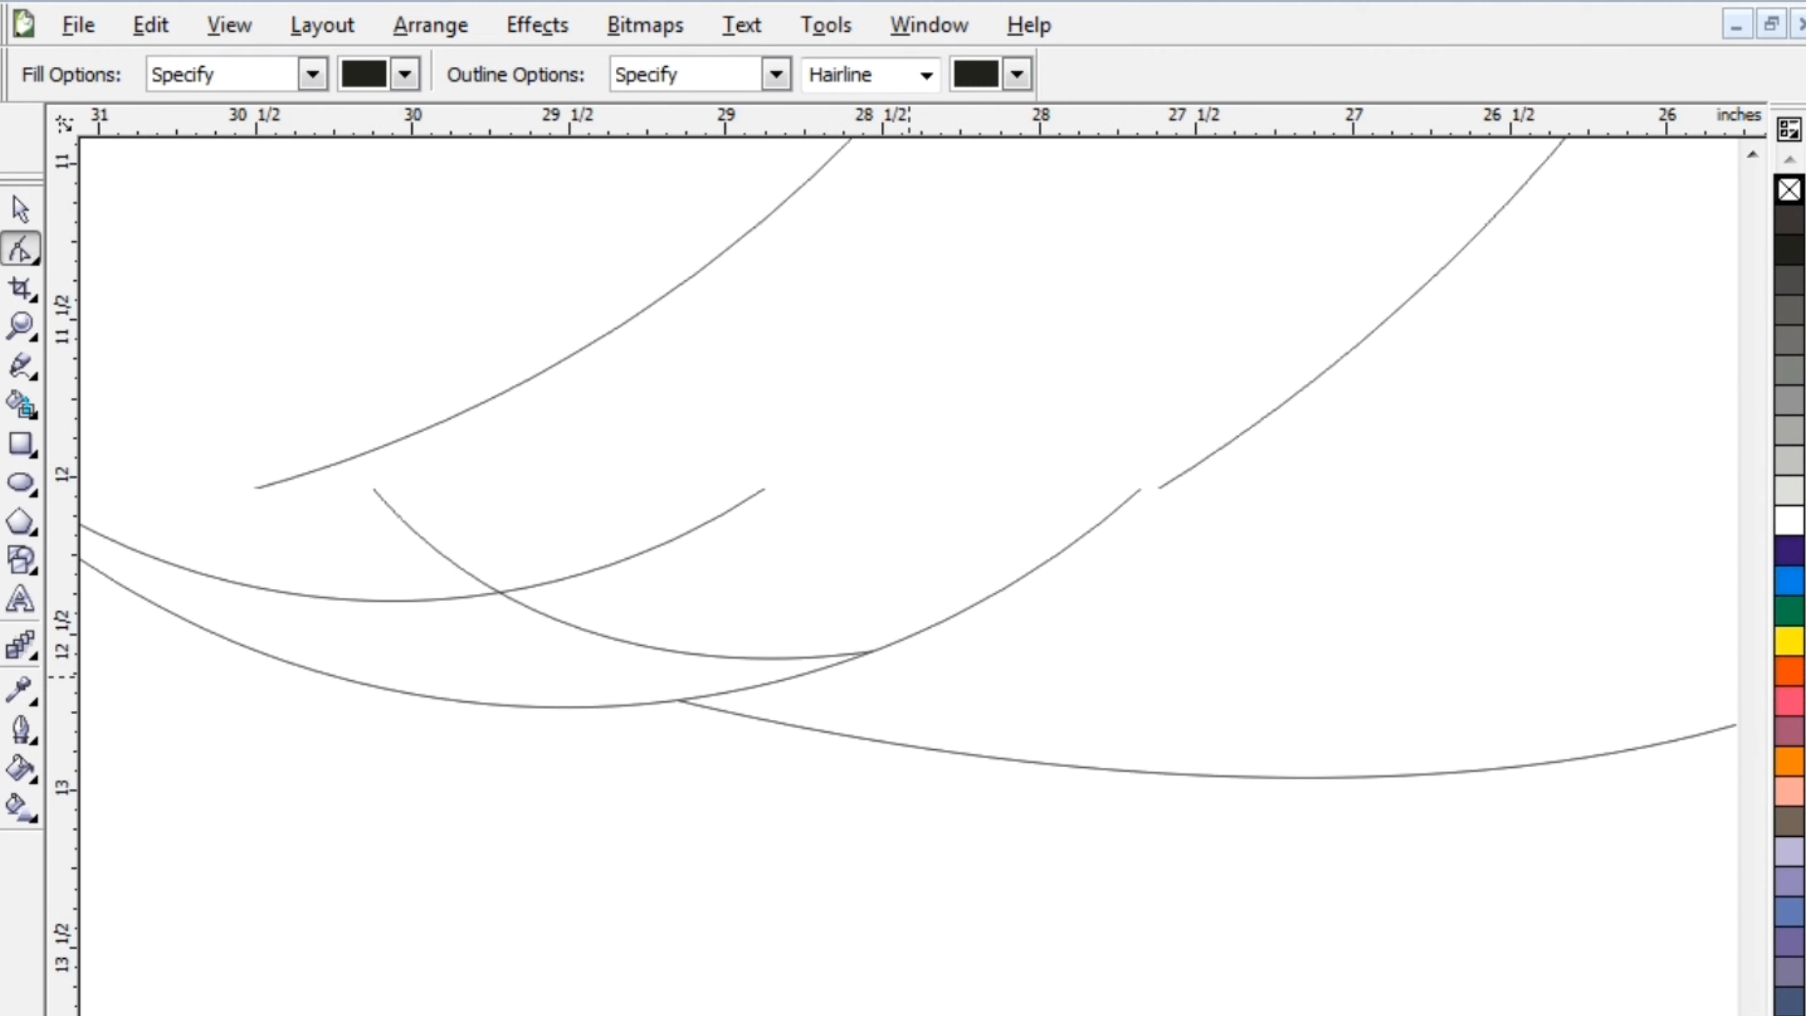
{"action": "scroll", "coordinate": [909, 675], "scroll_direction": "up", "scroll_amount": 2}
{"action": "left_click", "coordinate": [1187, 393]}
{"action": "mouse_move", "coordinate": [1292, 385]}
{"action": "left_mouse_down"}
{"action": "mouse_move", "coordinate": [1298, 403]}
{"action": "mouse_move", "coordinate": [1294, 381]}
{"action": "left_mouse_up"}
Step: Nudge the inner lobe's upper end node onto the medium circle's outline
{"action": "scroll", "coordinate": [846, 758], "scroll_direction": "down", "scroll_amount": 6}
{"action": "scroll", "coordinate": [924, 854], "scroll_direction": "down", "scroll_amount": 2}
{"action": "scroll", "coordinate": [924, 854], "scroll_direction": "up", "scroll_amount": 8}
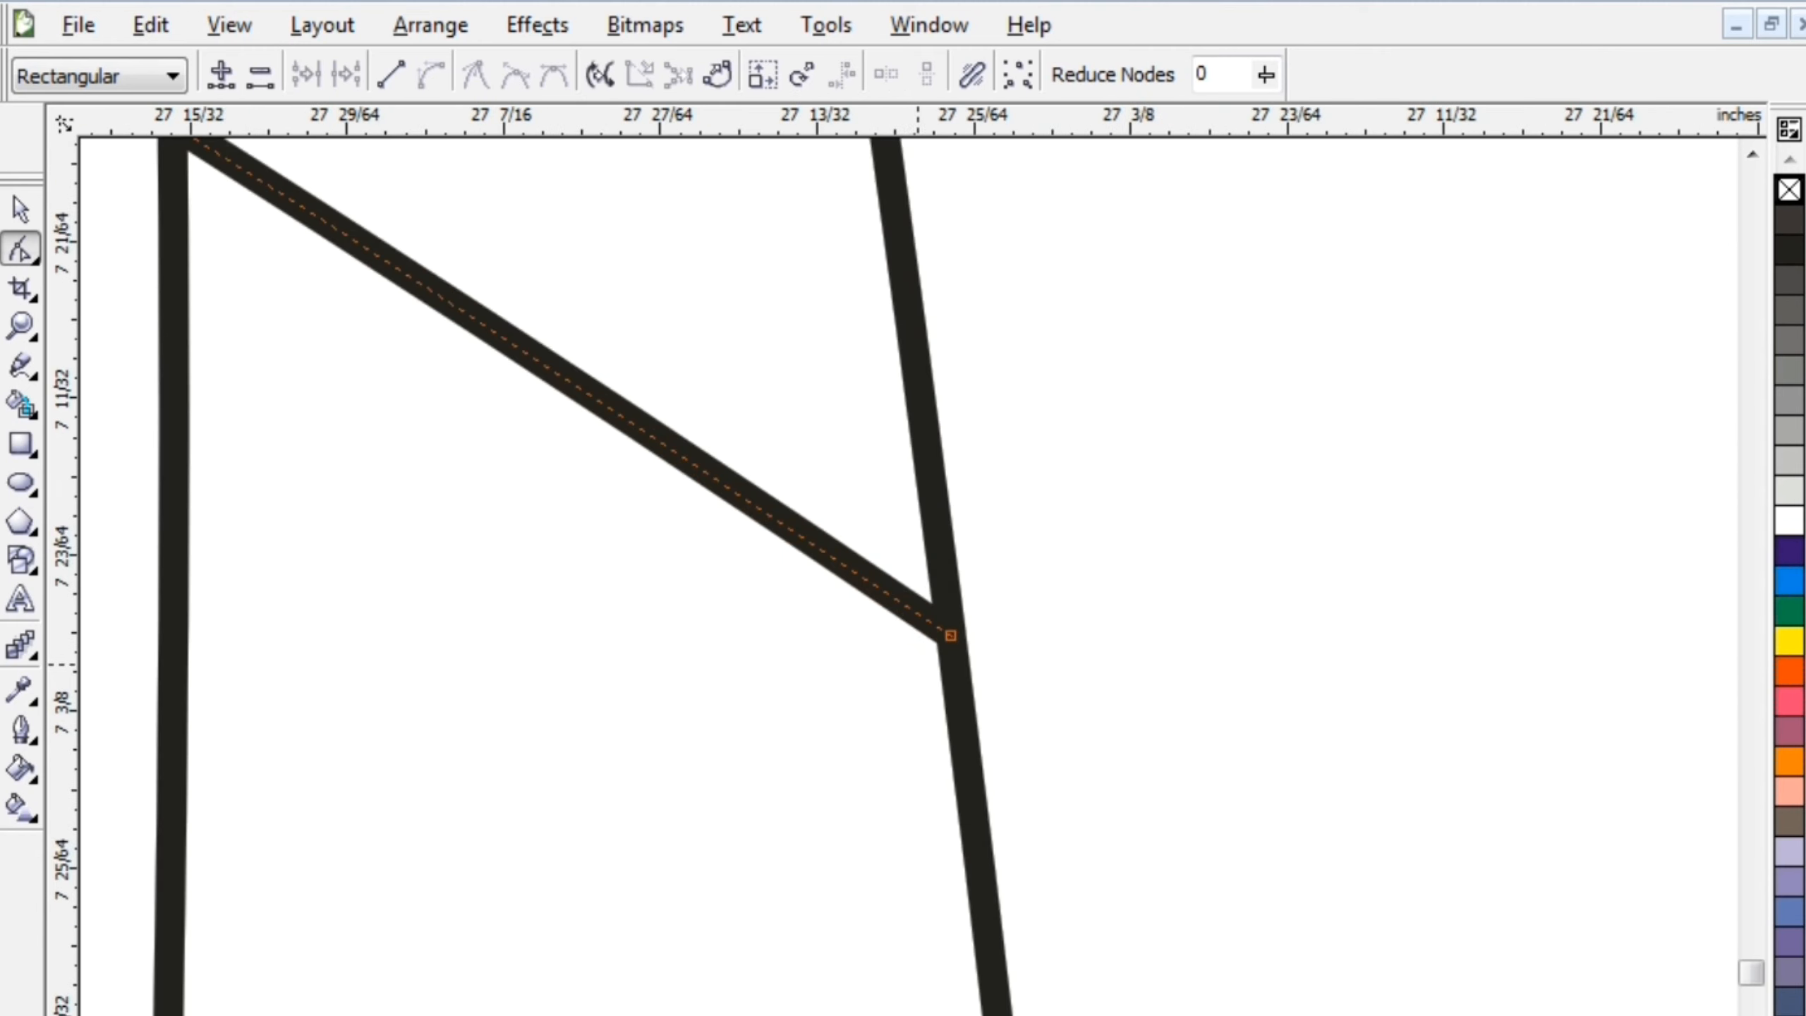
{"action": "scroll", "coordinate": [931, 637], "scroll_direction": "up", "scroll_amount": 1}
{"action": "left_click_drag", "start_coordinate": [968, 634], "coordinate": [988, 645]}
{"action": "scroll", "coordinate": [988, 645], "scroll_direction": "down", "scroll_amount": 9}
{"action": "left_click", "coordinate": [988, 644]}
Step: Try to fill the outer crescent between the large and medium circles with black using Smart Fill
{"action": "left_click", "coordinate": [663, 753]}
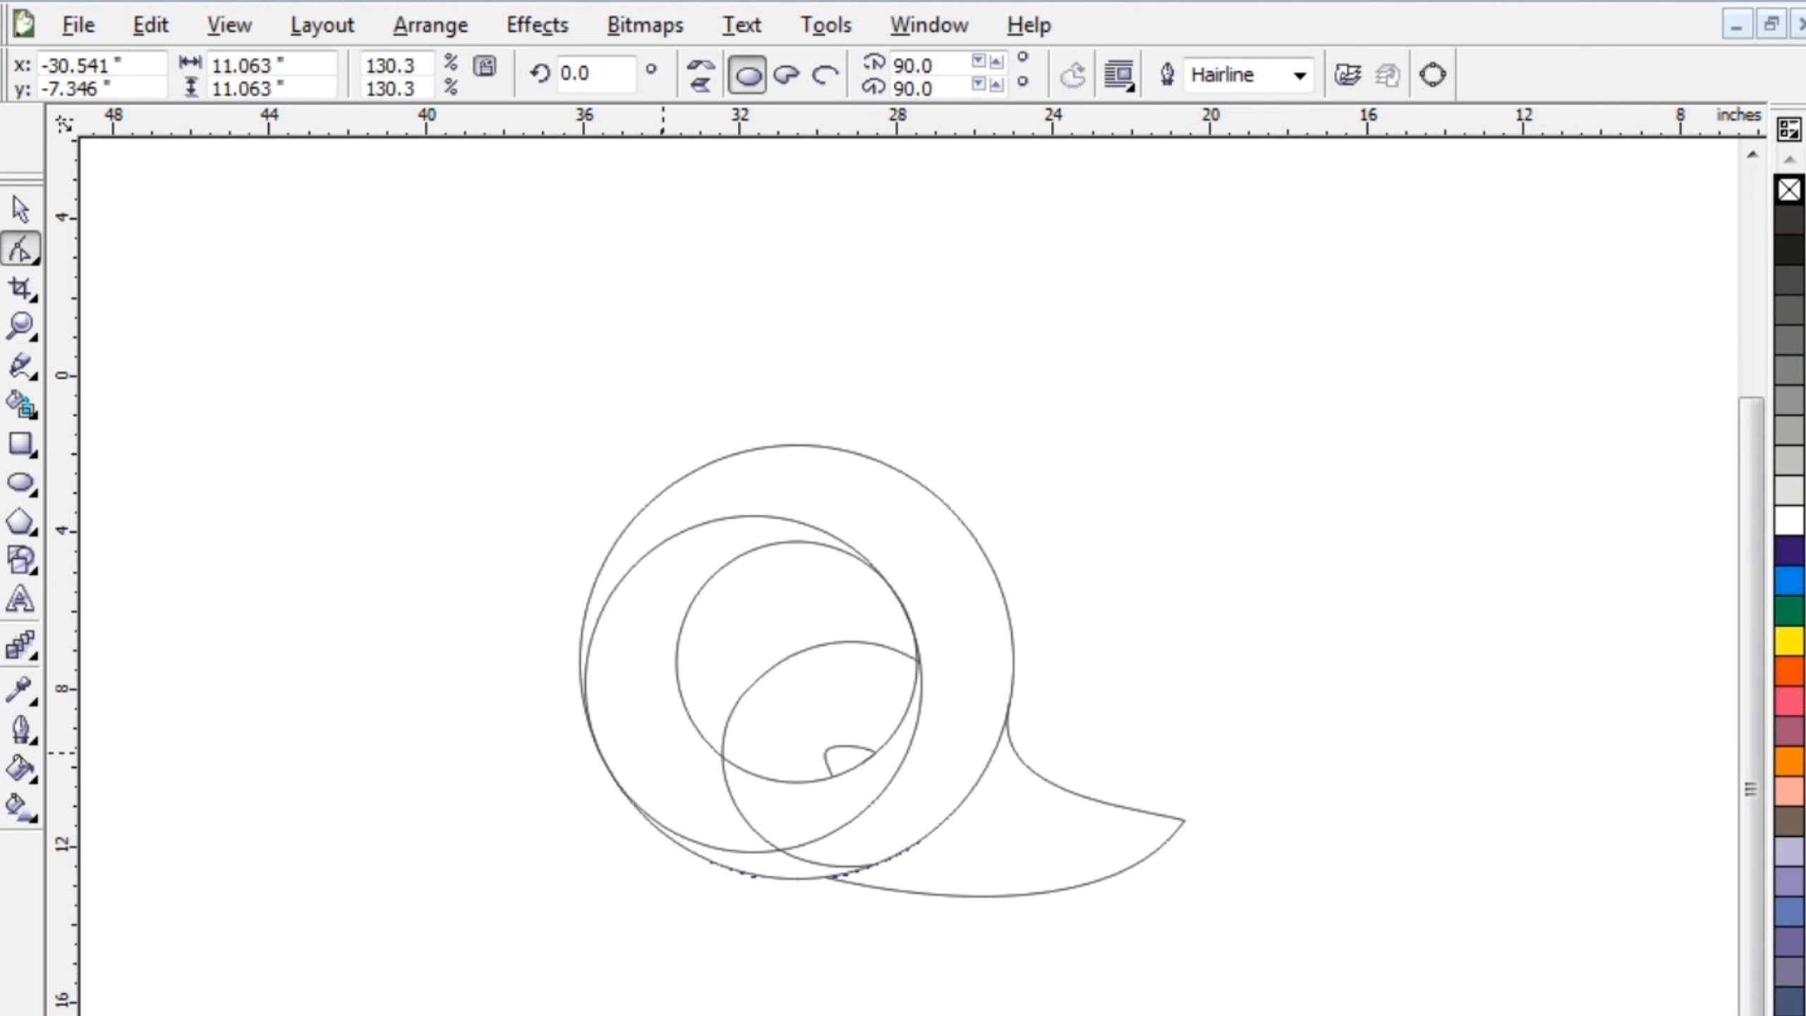
{"action": "scroll", "coordinate": [663, 753], "scroll_direction": "up", "scroll_amount": 8}
{"action": "scroll", "coordinate": [891, 672], "scroll_direction": "down", "scroll_amount": 8}
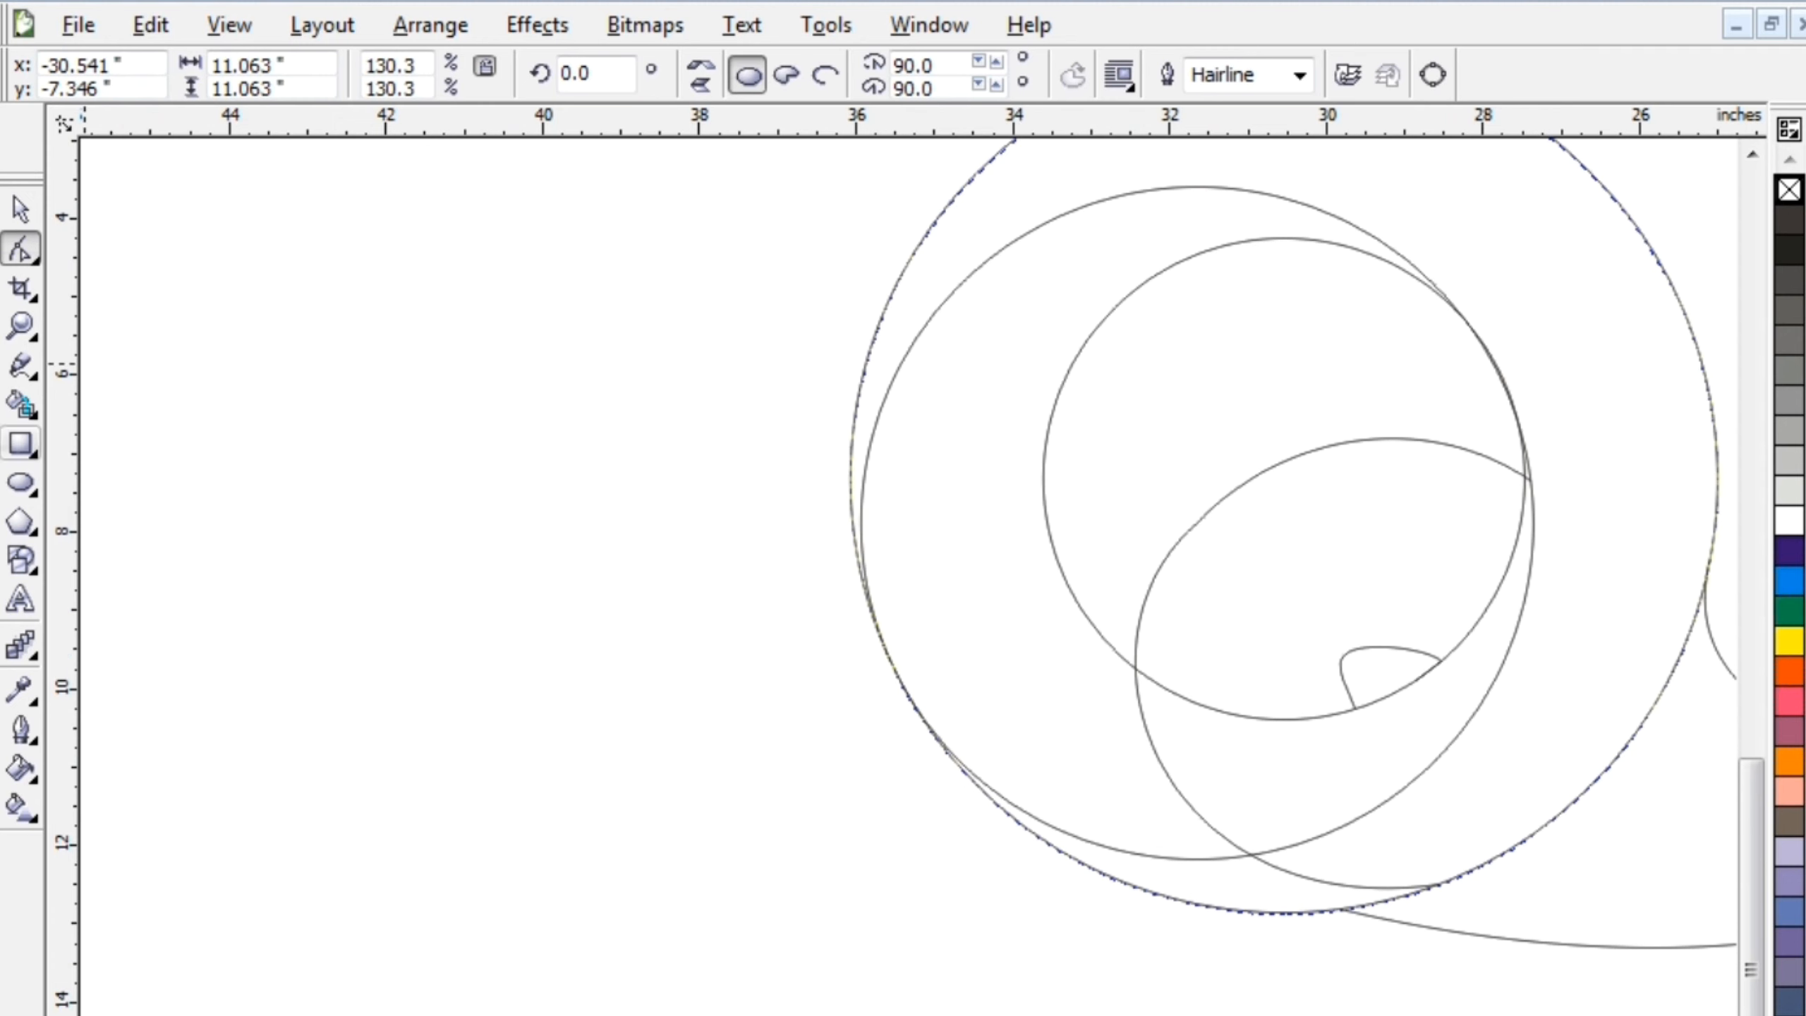
{"action": "left_click", "coordinate": [21, 406]}
{"action": "left_click", "coordinate": [1547, 731]}
{"action": "key", "text": "ctrl+z"}
Step: Try to fill the inner crescent, the lower part of the lobe and the tail with black
{"action": "left_click", "coordinate": [1217, 749]}
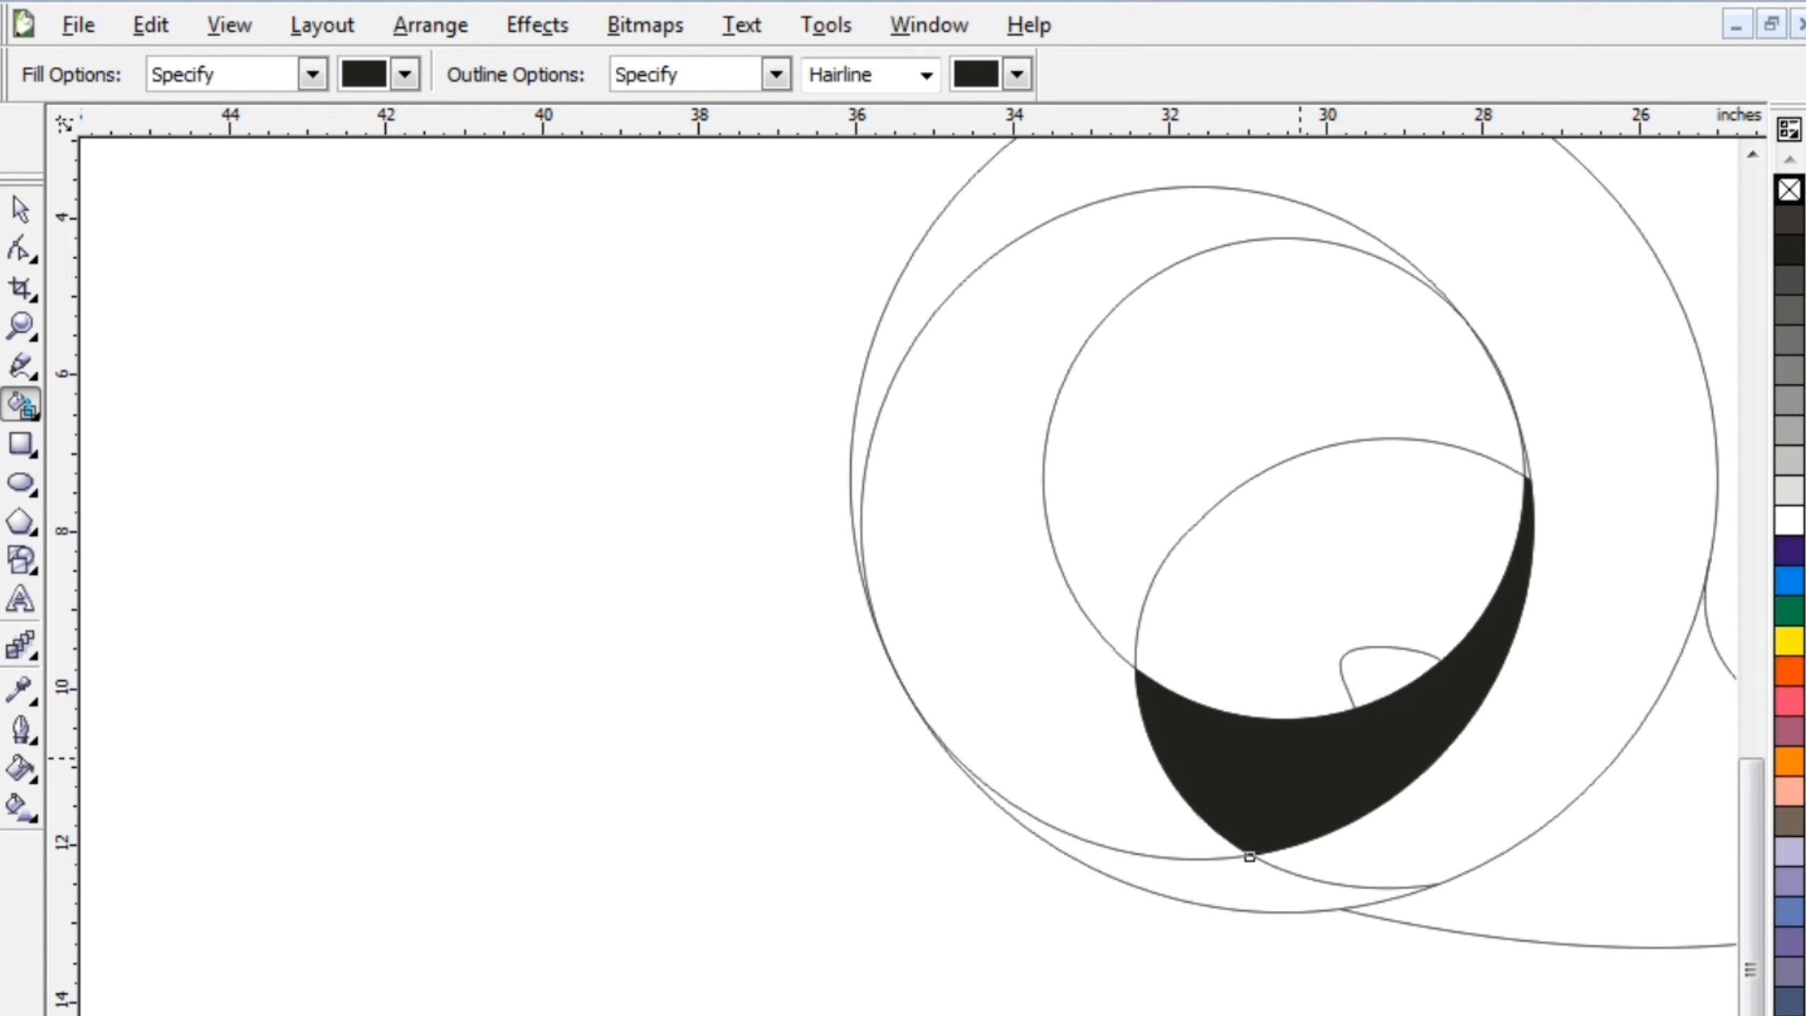
{"action": "key", "text": "ctrl+z"}
{"action": "left_click", "coordinate": [1090, 755]}
{"action": "left_click", "coordinate": [1244, 615]}
{"action": "key", "text": "ctrl+z"}
{"action": "left_click", "coordinate": [1657, 835]}
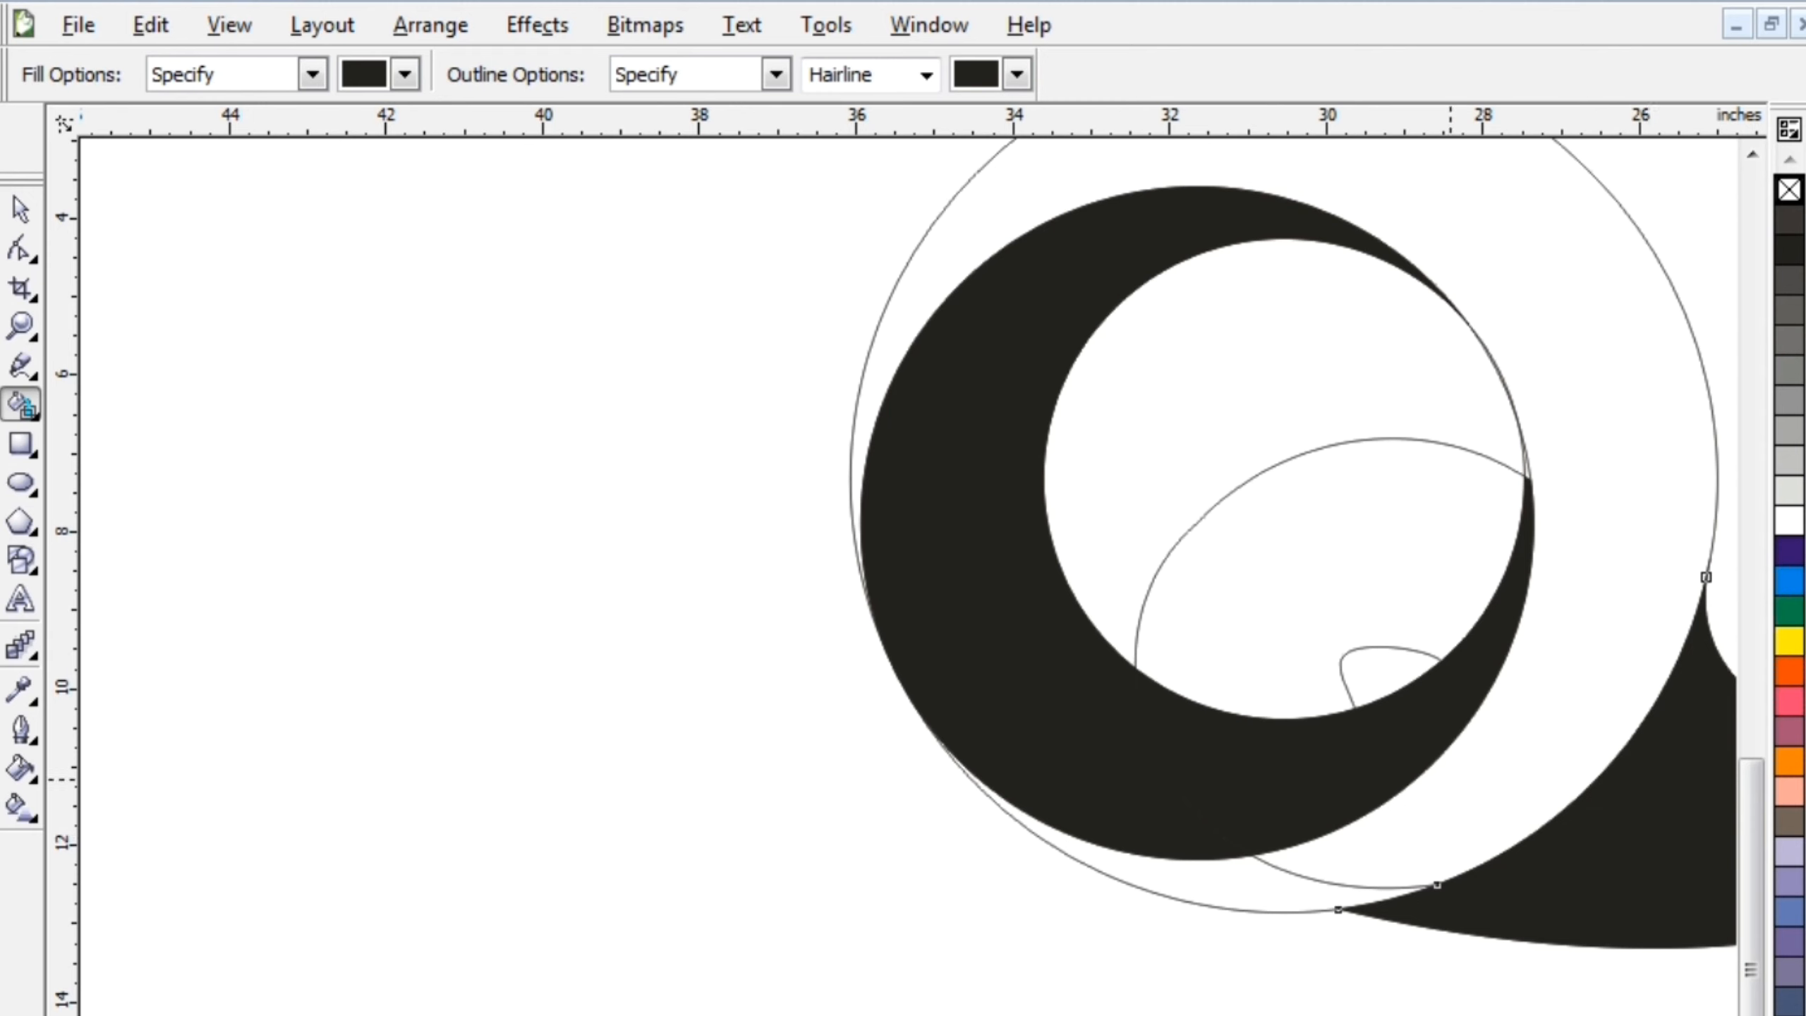
Step: Undo the black fills of the tail, the inner crescent and the lower part of the lobe
{"action": "scroll", "coordinate": [1449, 764], "scroll_direction": "down", "scroll_amount": 1}
{"action": "scroll", "coordinate": [806, 544], "scroll_direction": "up", "scroll_amount": 1}
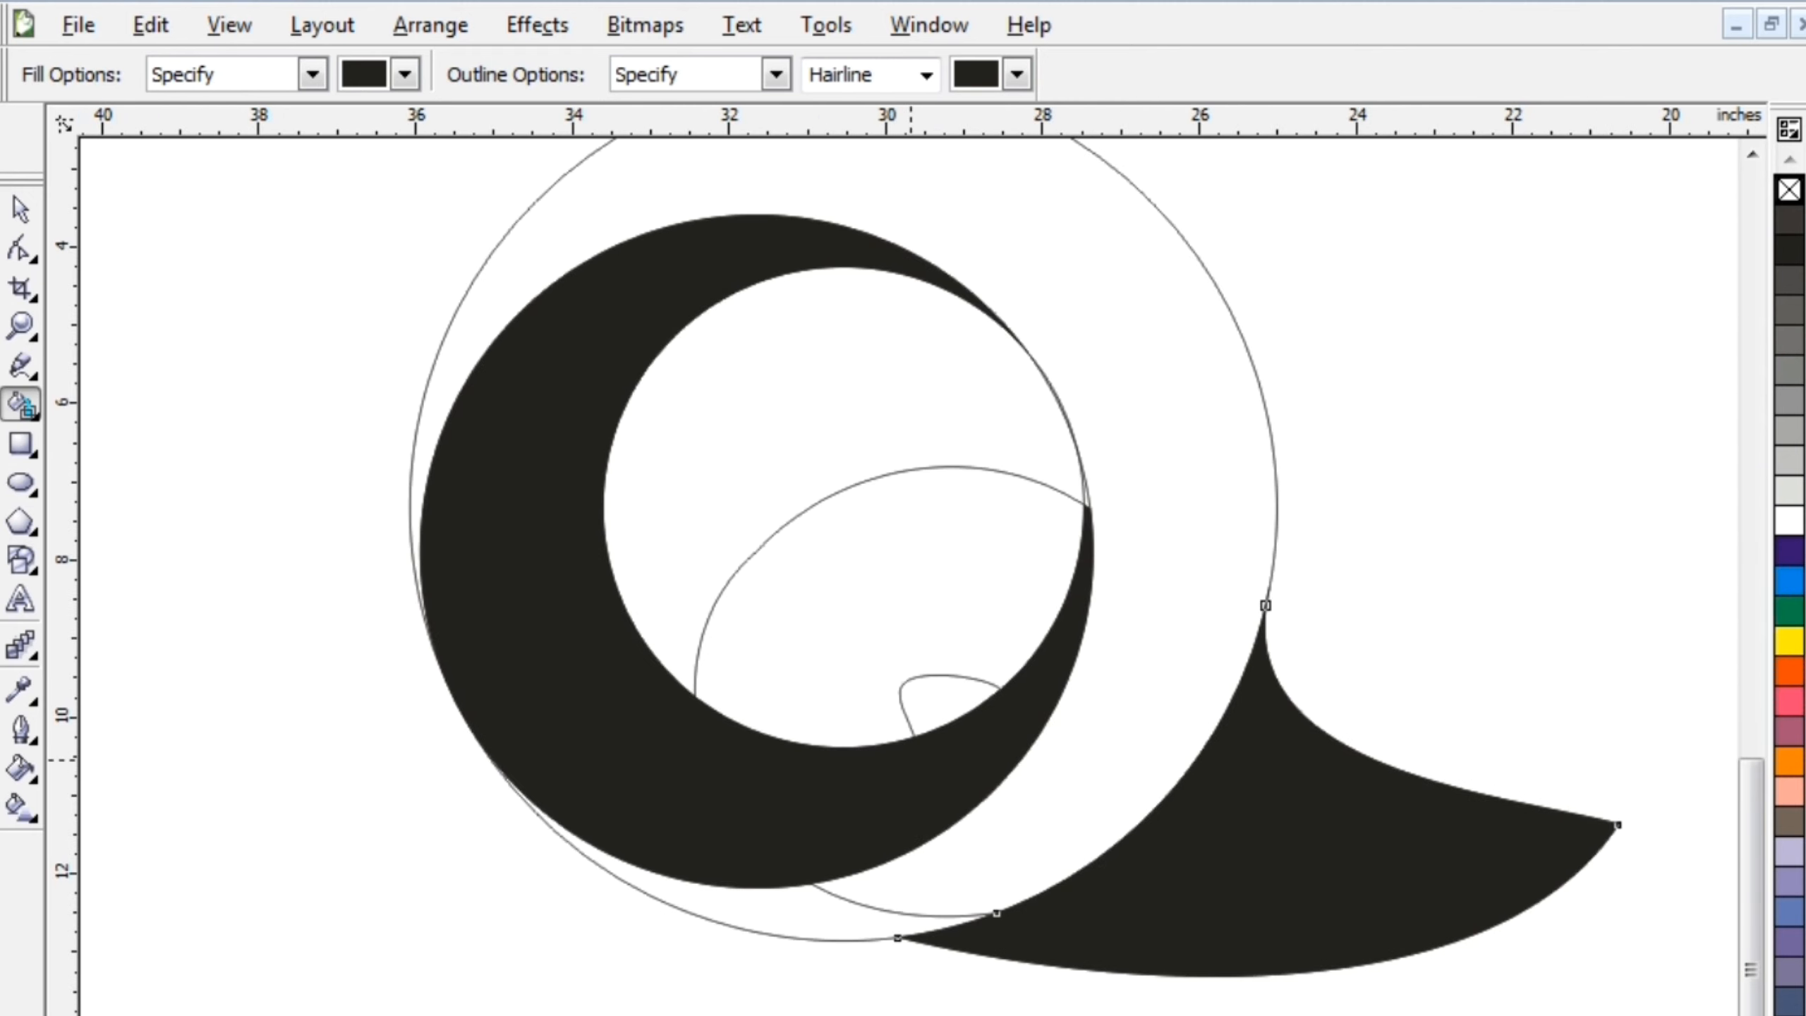
{"action": "scroll", "coordinate": [967, 716], "scroll_direction": "up", "scroll_amount": 4}
{"action": "key", "text": "space"}
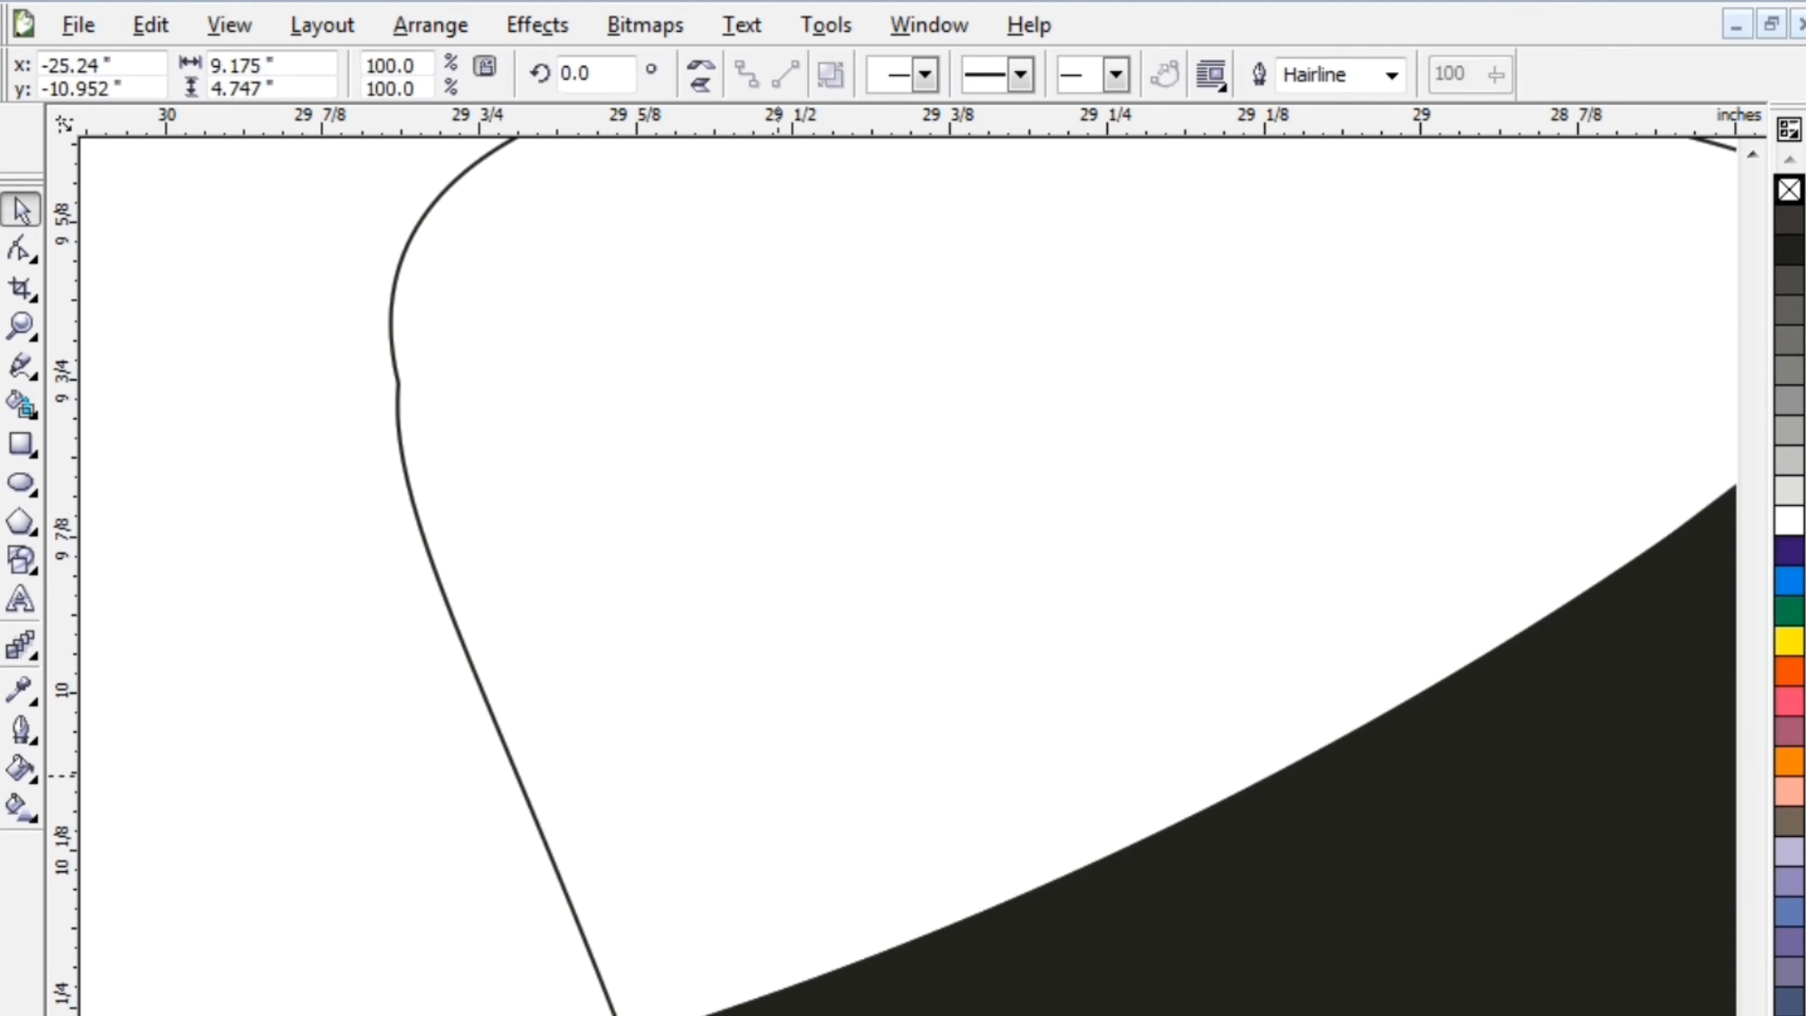
{"action": "scroll", "coordinate": [779, 775], "scroll_direction": "down", "scroll_amount": 4}
{"action": "left_click", "coordinate": [770, 731]}
{"action": "key", "text": "ctrl+z"}
{"action": "key", "text": "ctrl+z"}
{"action": "key", "text": "ctrl+z"}
{"action": "key", "text": "ctrl+z"}
{"action": "key", "text": "ctrl+z"}
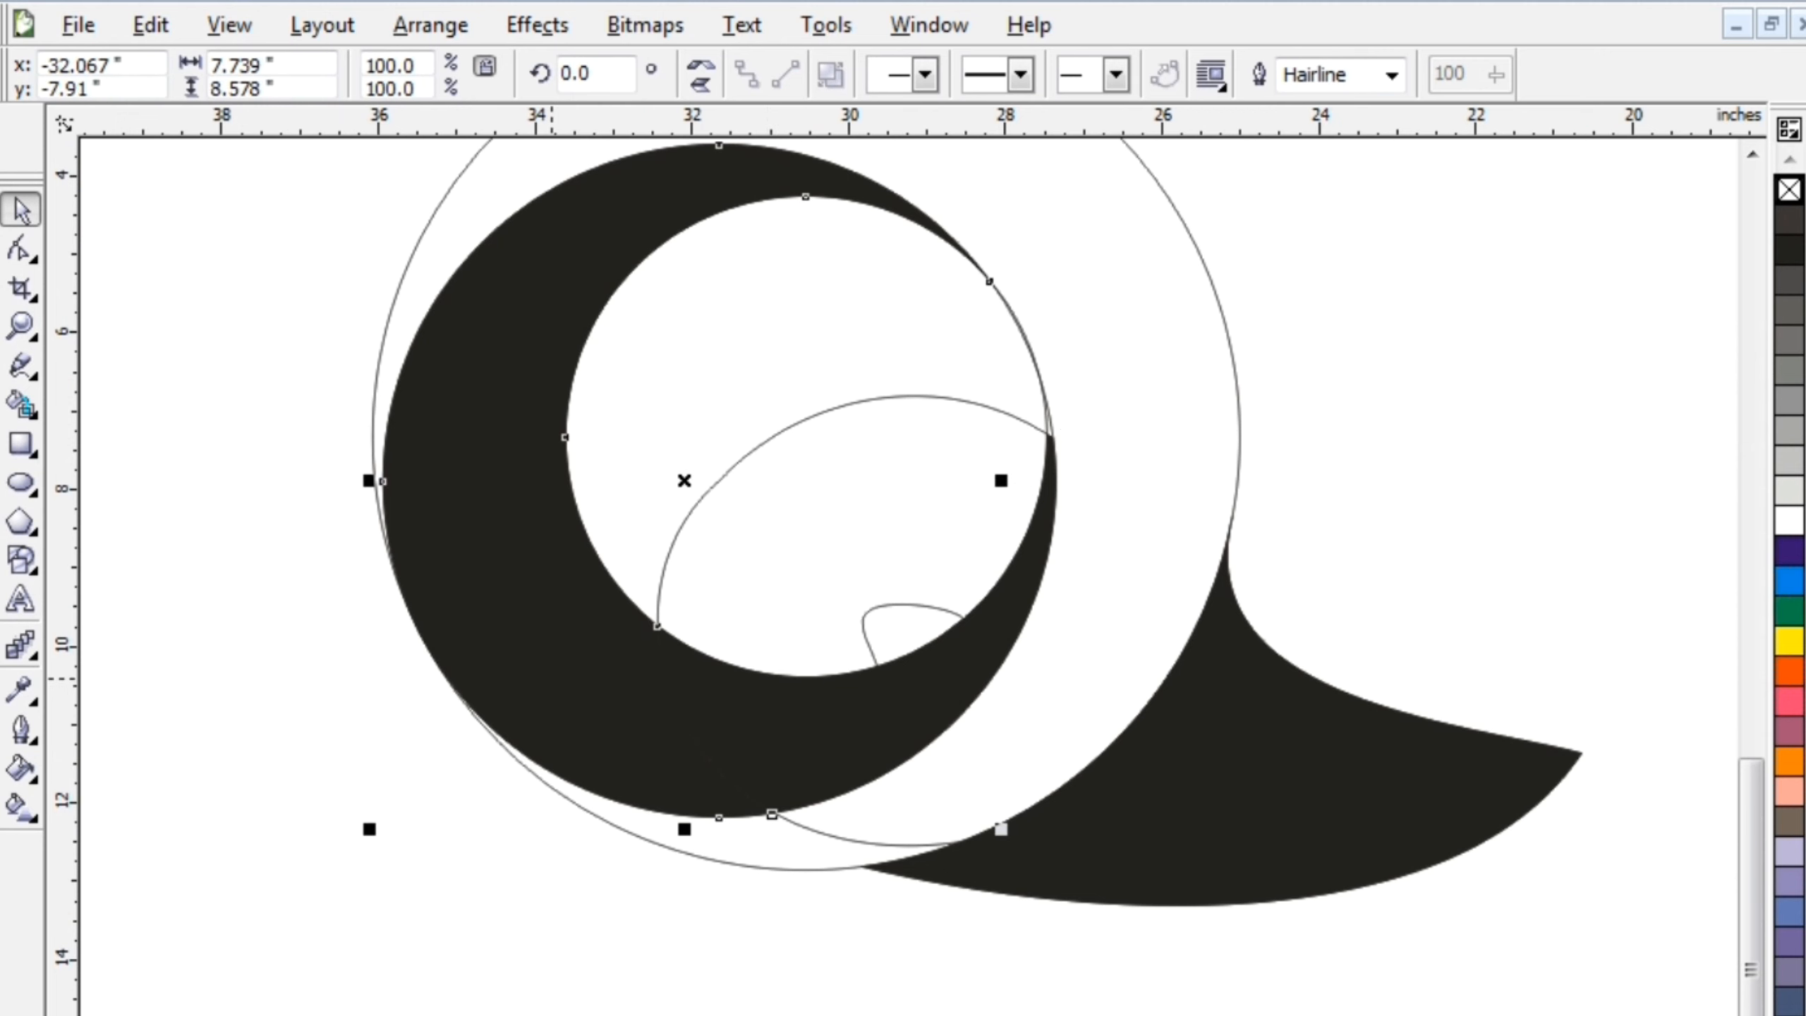
Step: Move the lower end node of the small cutout curve onto the small circle's outline
{"action": "left_click", "coordinate": [866, 616]}
{"action": "scroll", "coordinate": [880, 621], "scroll_direction": "up", "scroll_amount": 3}
{"action": "scroll", "coordinate": [1131, 679], "scroll_direction": "up", "scroll_amount": 4}
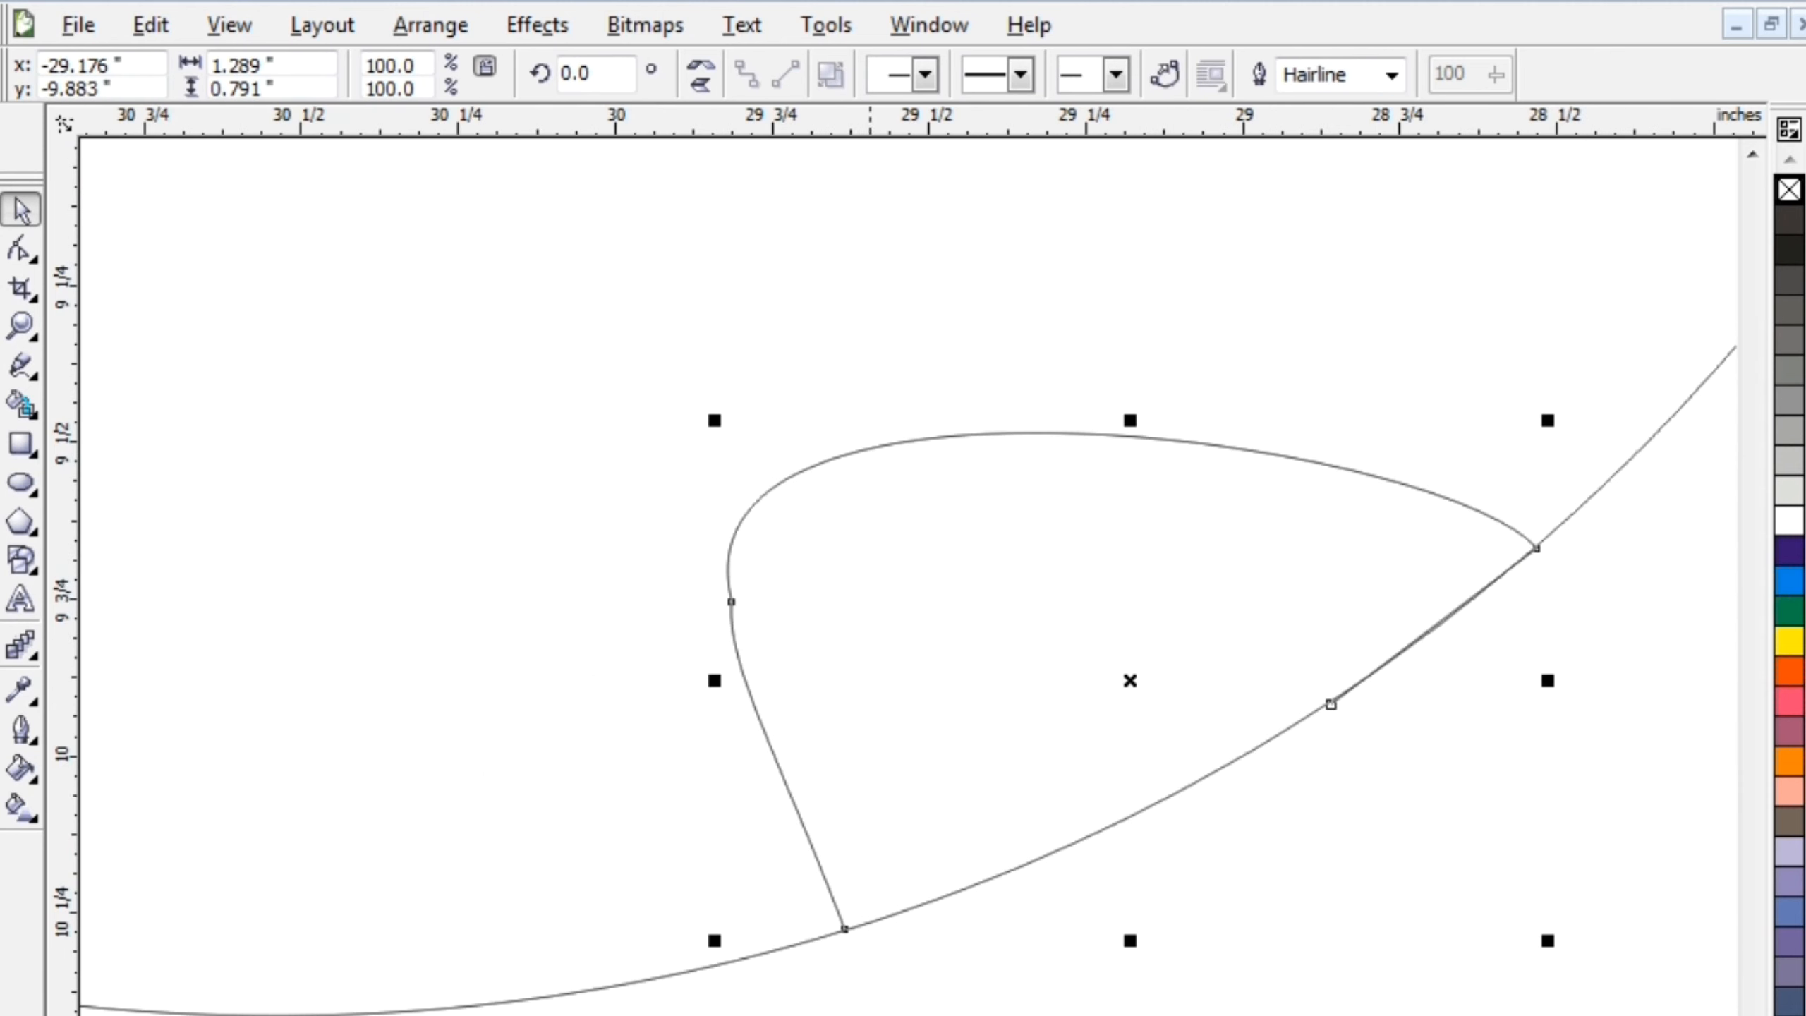
{"action": "left_click", "coordinate": [20, 405]}
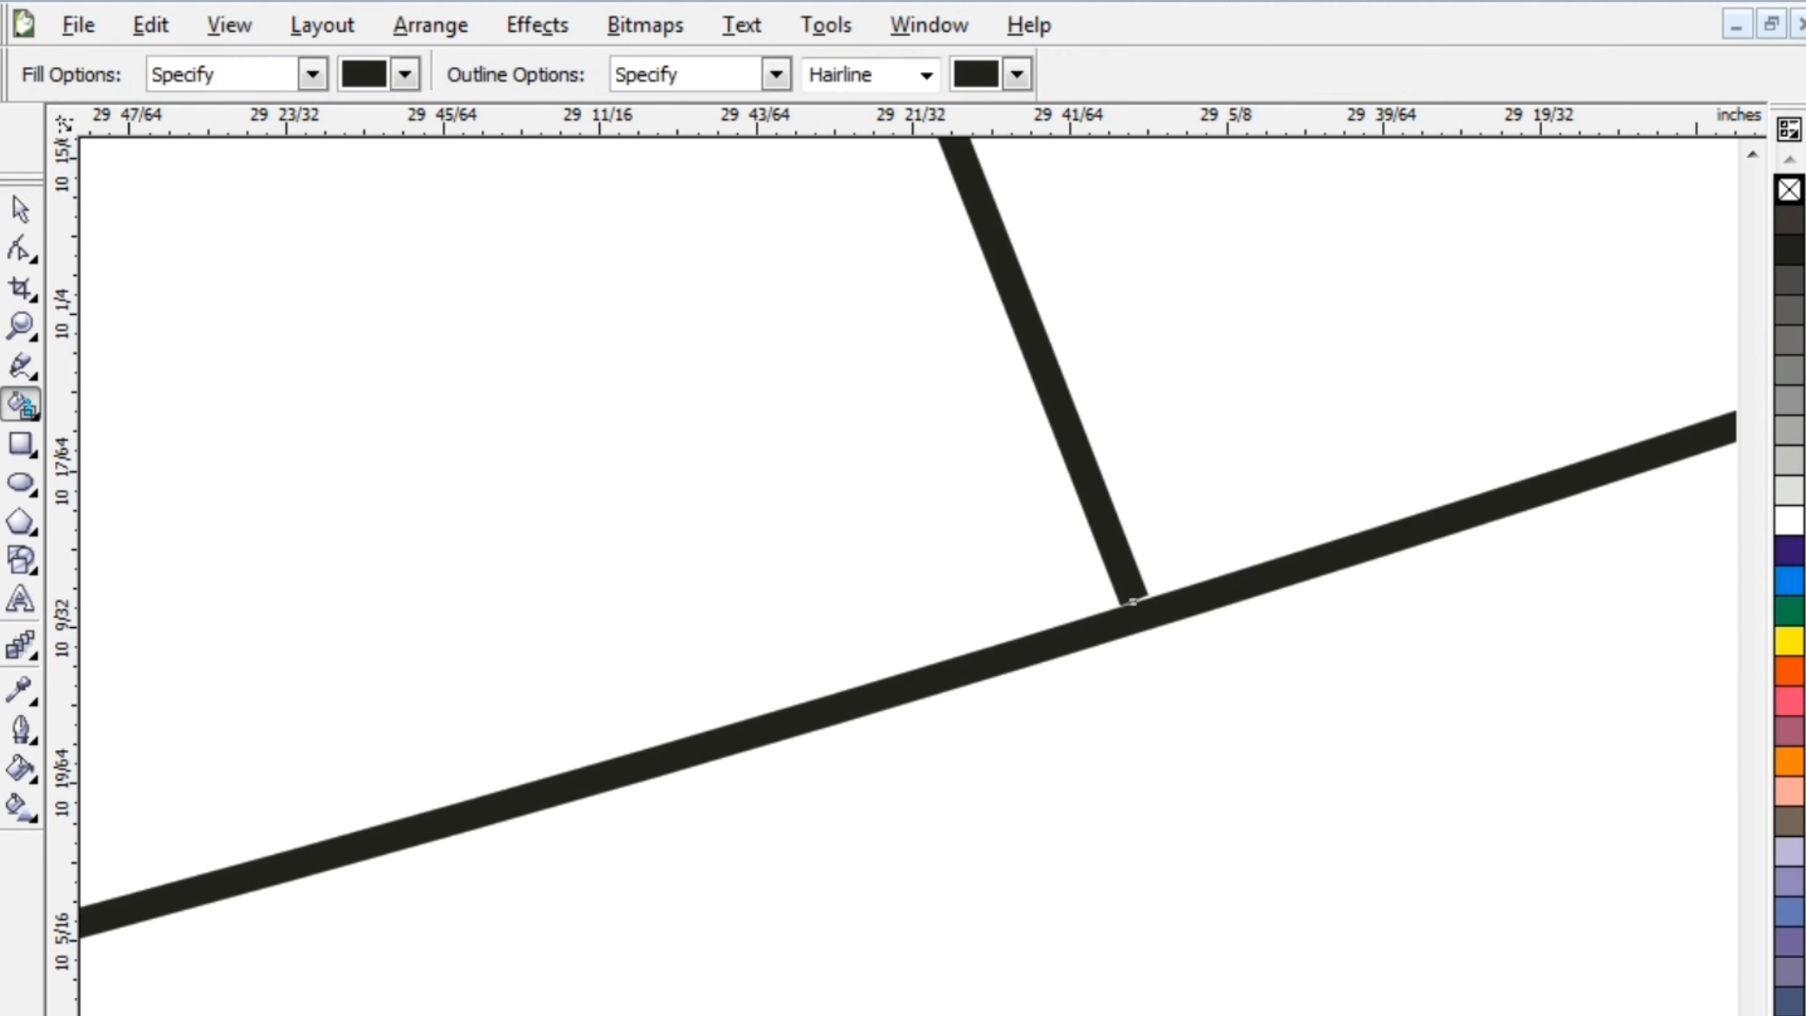
{"action": "left_click", "coordinate": [21, 249]}
{"action": "left_click_drag", "start_coordinate": [1131, 603], "coordinate": [1145, 616]}
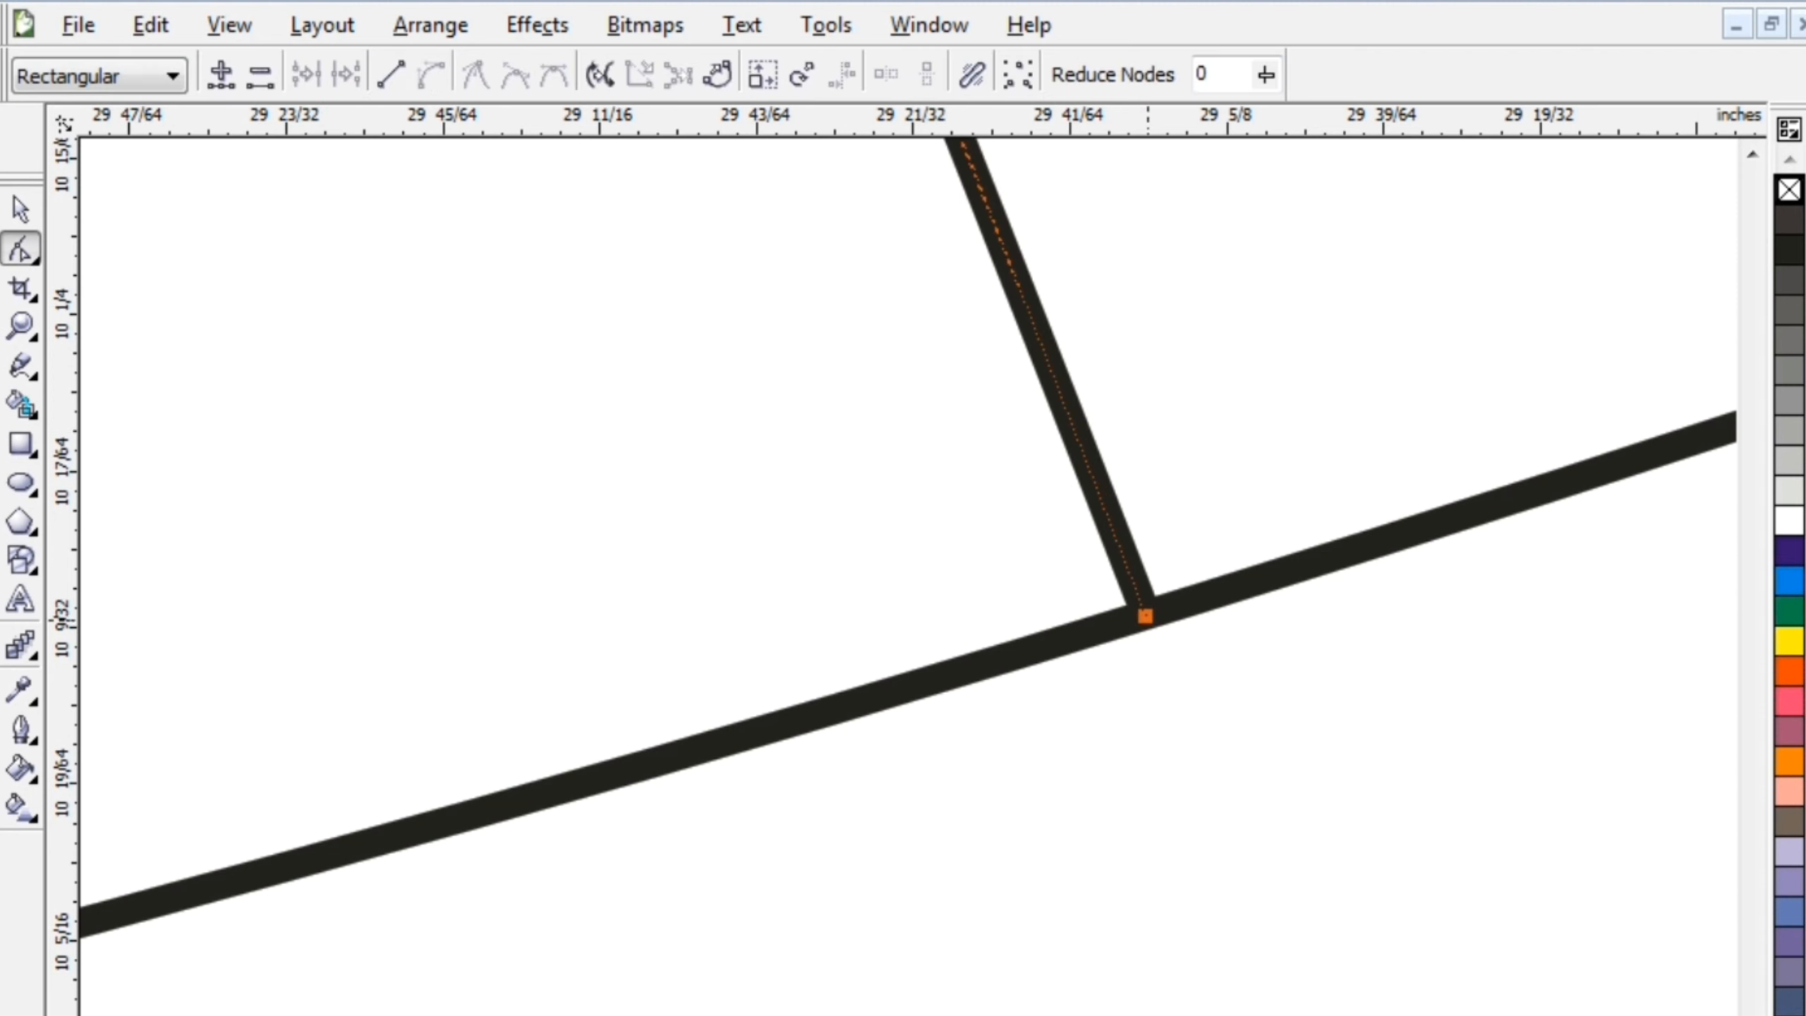
Step: Try to fill the region beside the small cutout curve with black using Smart Fill
{"action": "left_click", "coordinate": [21, 405]}
{"action": "left_click", "coordinate": [1337, 342]}
{"action": "key", "text": "ctrl+z"}
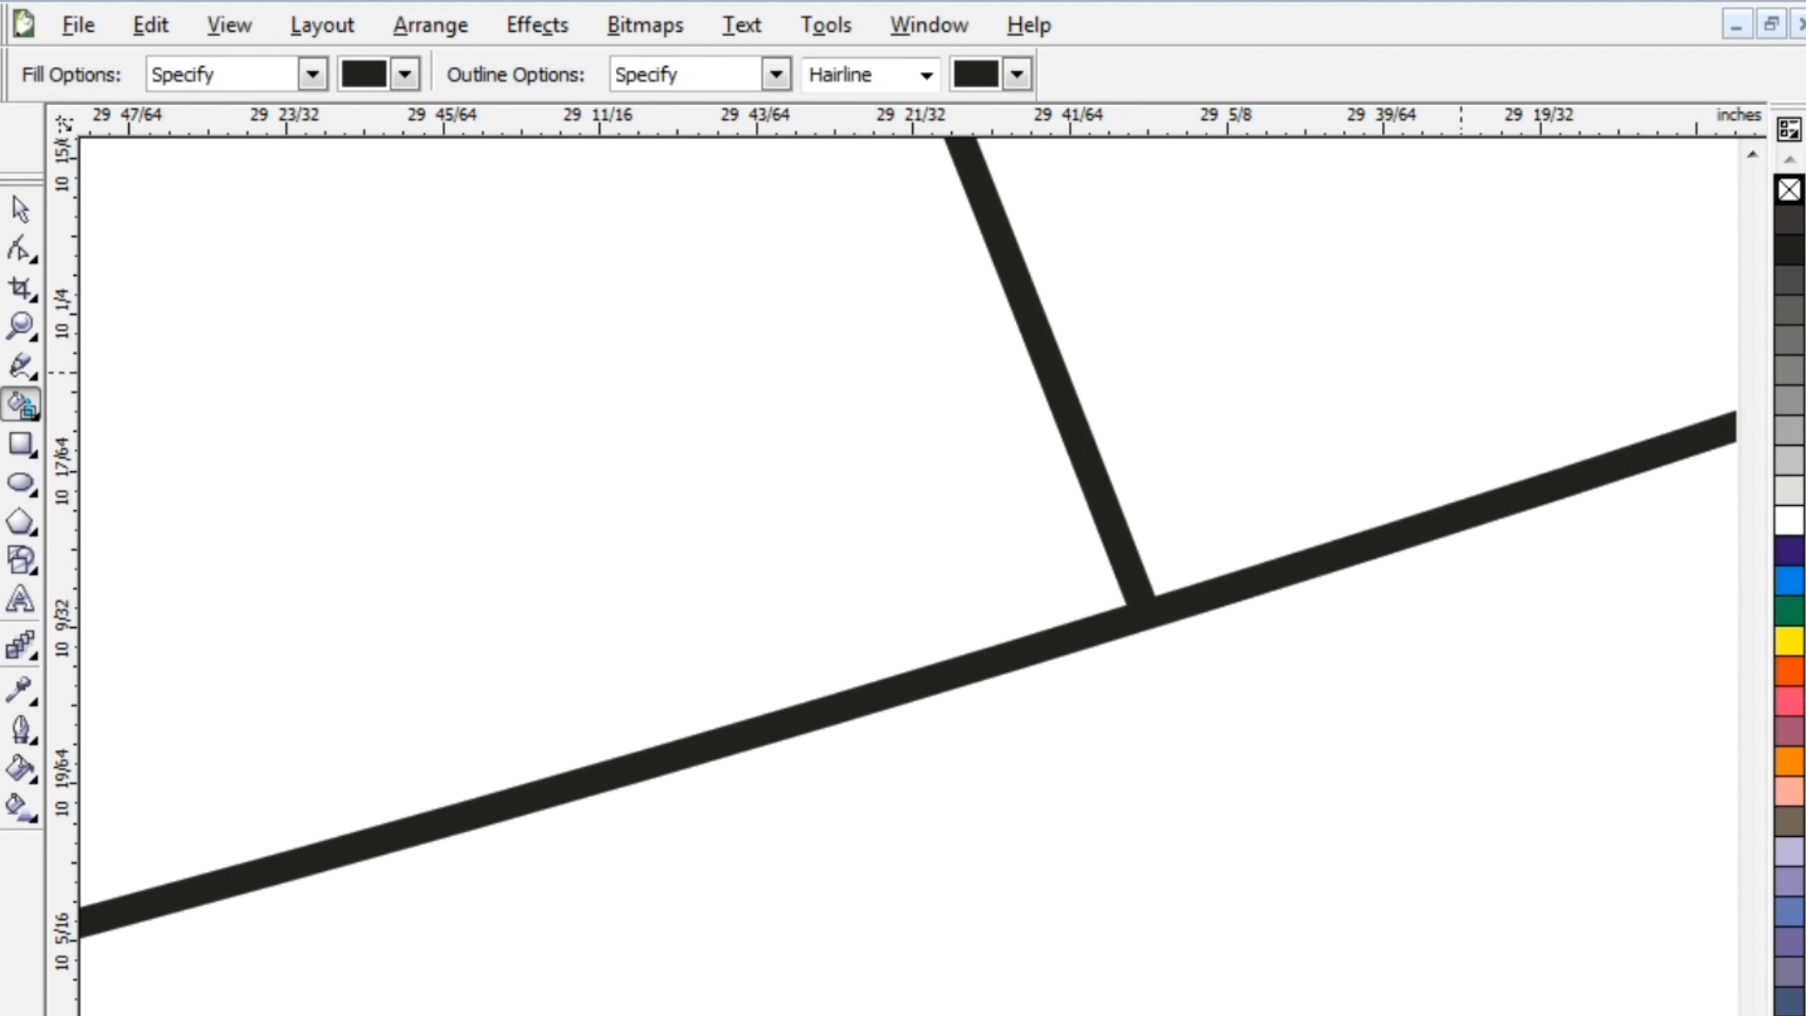
Step: Move the inner lobe's upper end node onto the small circle's outline to close the gap
{"action": "scroll", "coordinate": [785, 738], "scroll_direction": "down", "scroll_amount": 2}
{"action": "scroll", "coordinate": [903, 569], "scroll_direction": "down", "scroll_amount": 4}
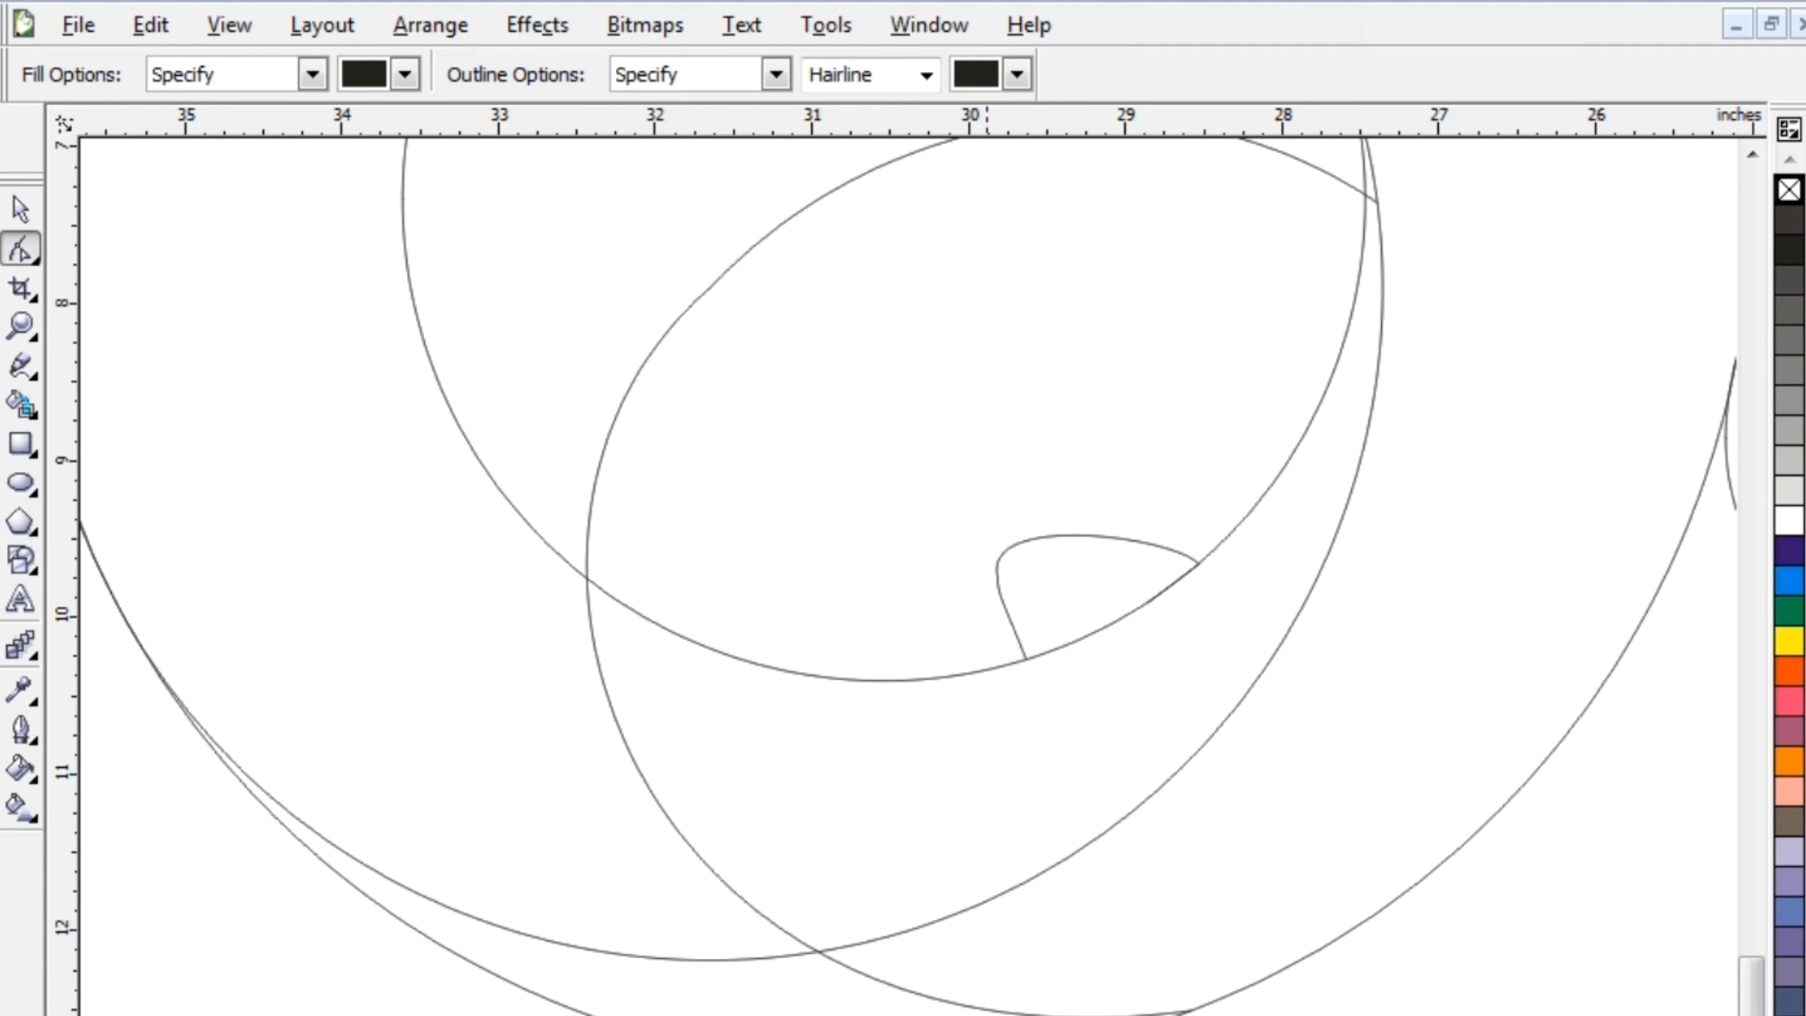
{"action": "scroll", "coordinate": [1209, 1006], "scroll_direction": "up", "scroll_amount": 9}
{"action": "scroll", "coordinate": [904, 676], "scroll_direction": "down", "scroll_amount": 2}
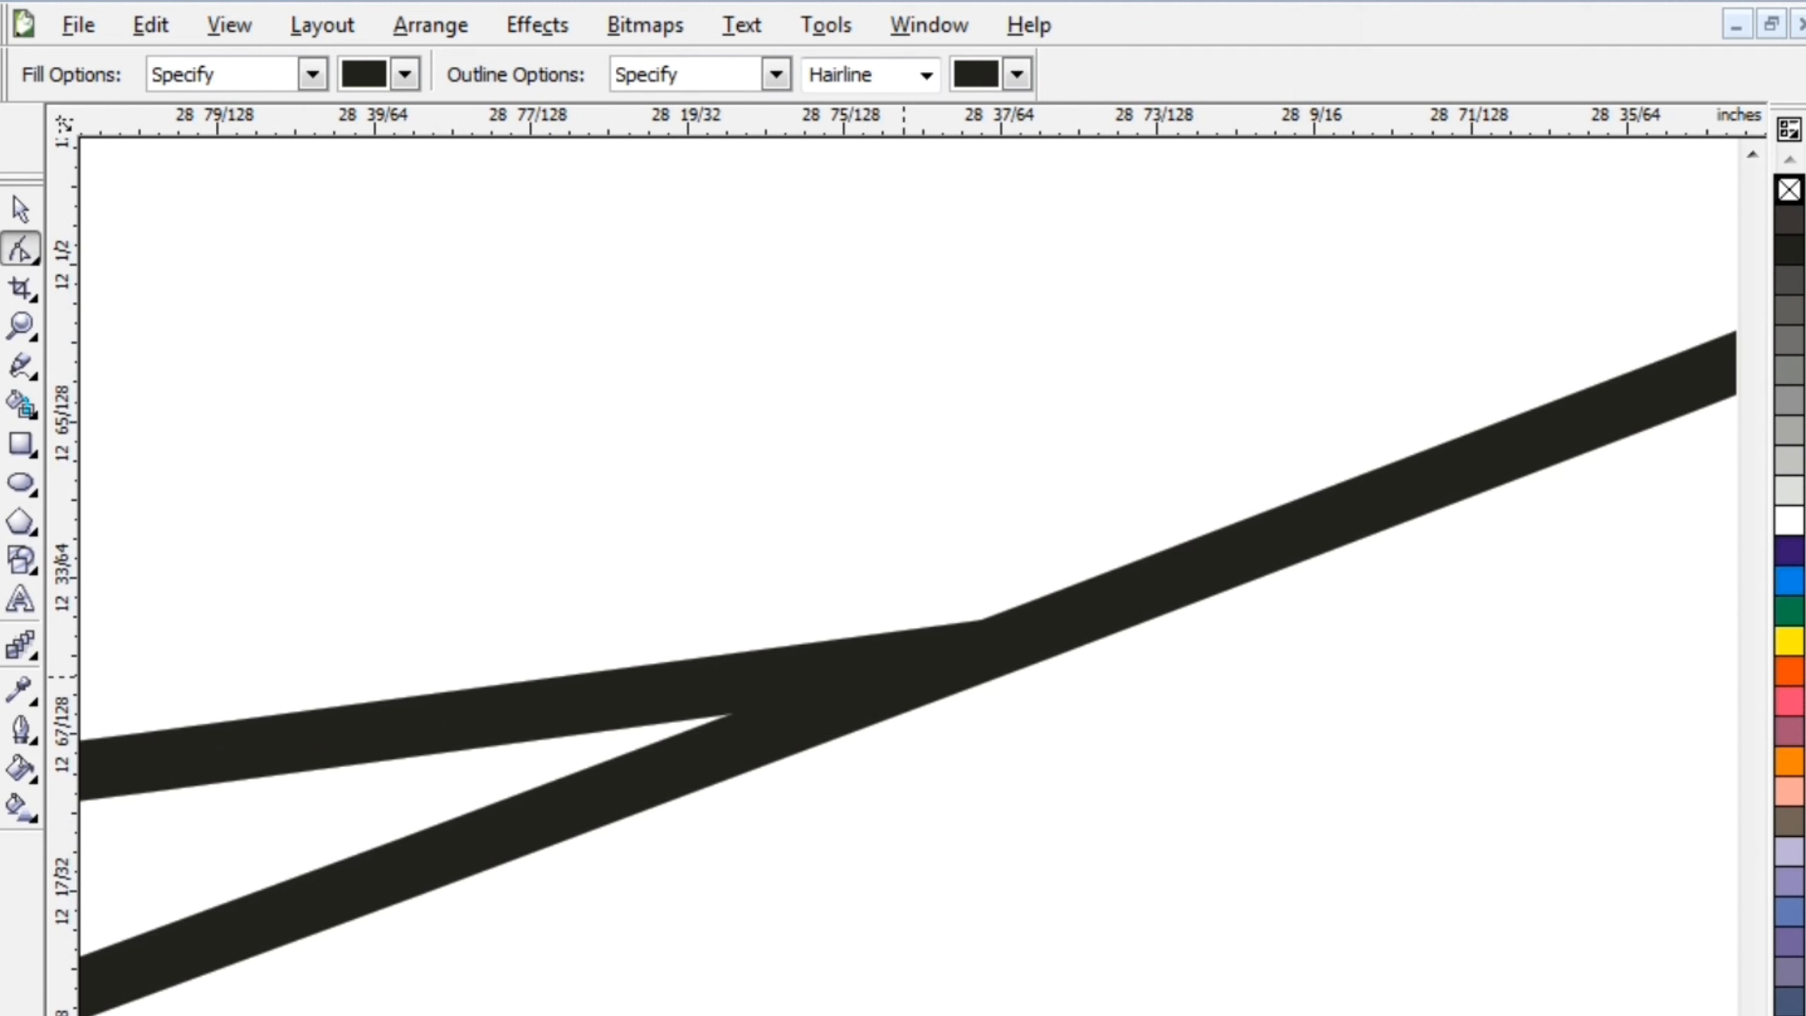
{"action": "key", "text": "F10"}
{"action": "scroll", "coordinate": [910, 694], "scroll_direction": "down", "scroll_amount": 8}
{"action": "scroll", "coordinate": [1001, 294], "scroll_direction": "up", "scroll_amount": 4}
{"action": "left_click_drag", "start_coordinate": [869, 697], "coordinate": [770, 628]}
{"action": "scroll", "coordinate": [905, 652], "scroll_direction": "down", "scroll_amount": 5}
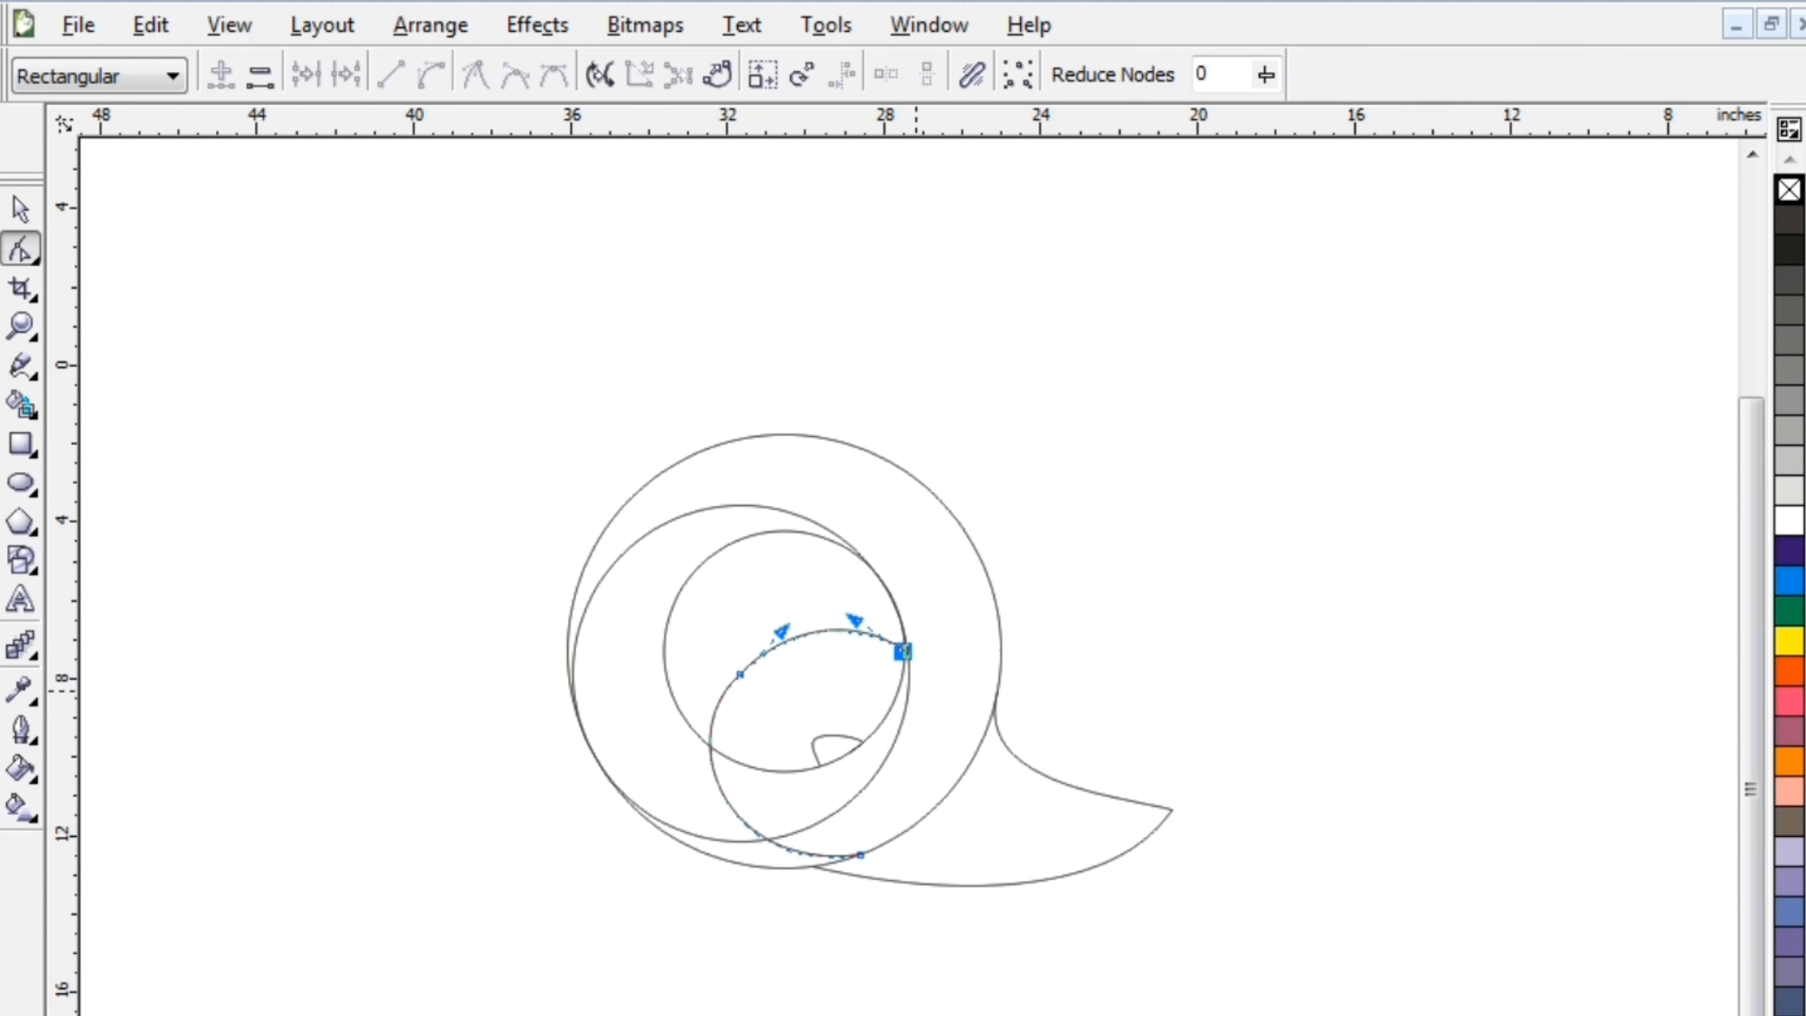
Step: Try to fill the outer crescent with black using Smart Fill
{"action": "left_click", "coordinate": [20, 404]}
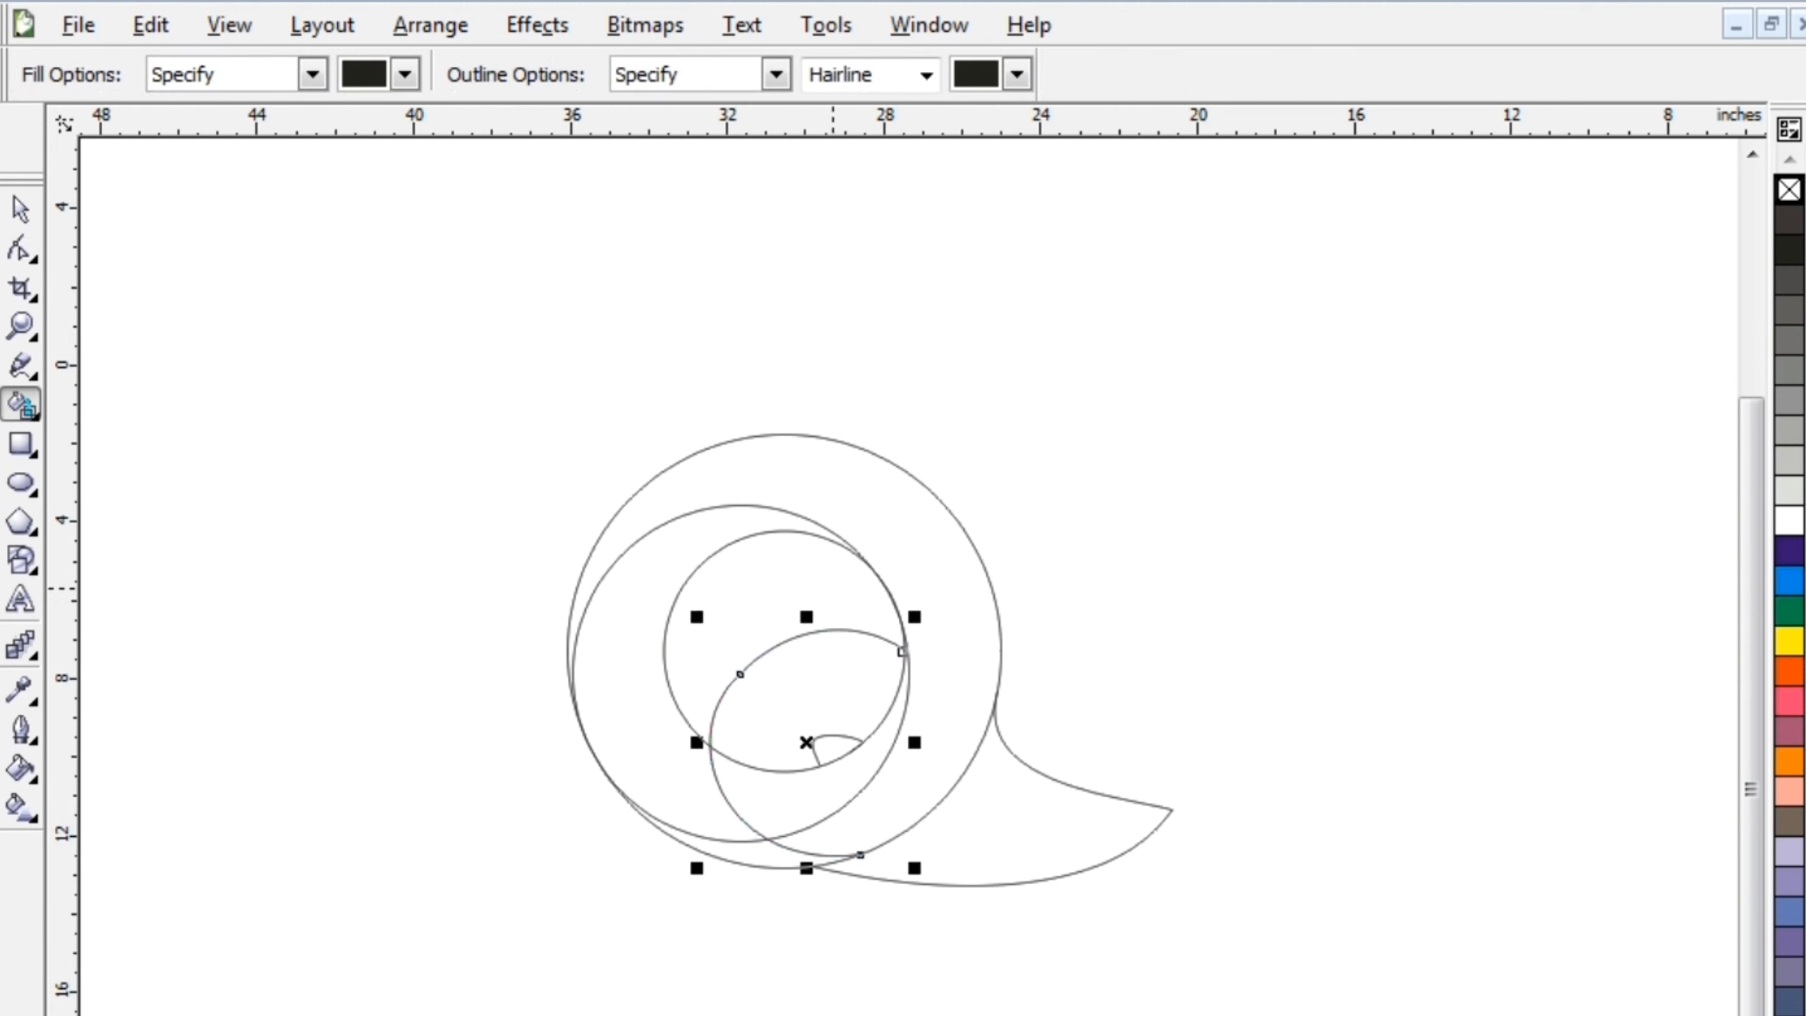
{"action": "left_click", "coordinate": [909, 544]}
{"action": "key", "text": "ctrl+z"}
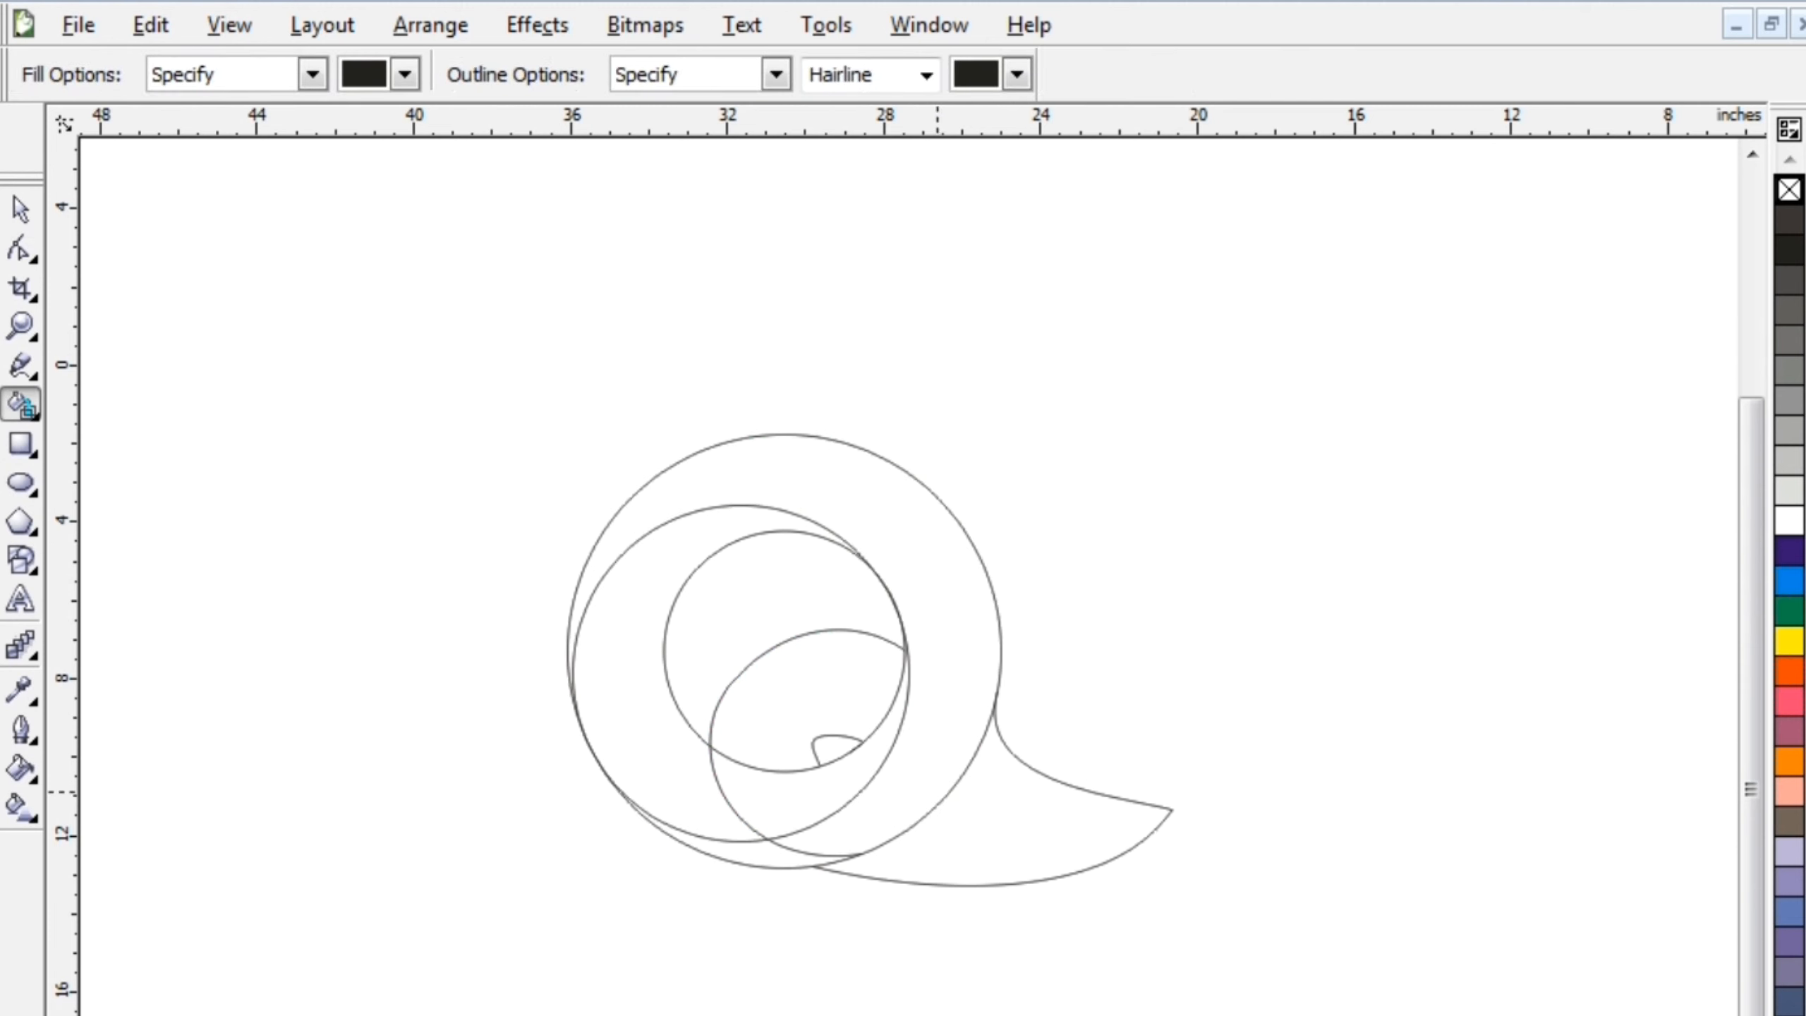
Step: Fill the outer crescent, inner crescent, both parts of the lobe and the tail with black using Smart Fill
{"action": "left_click", "coordinate": [831, 842]}
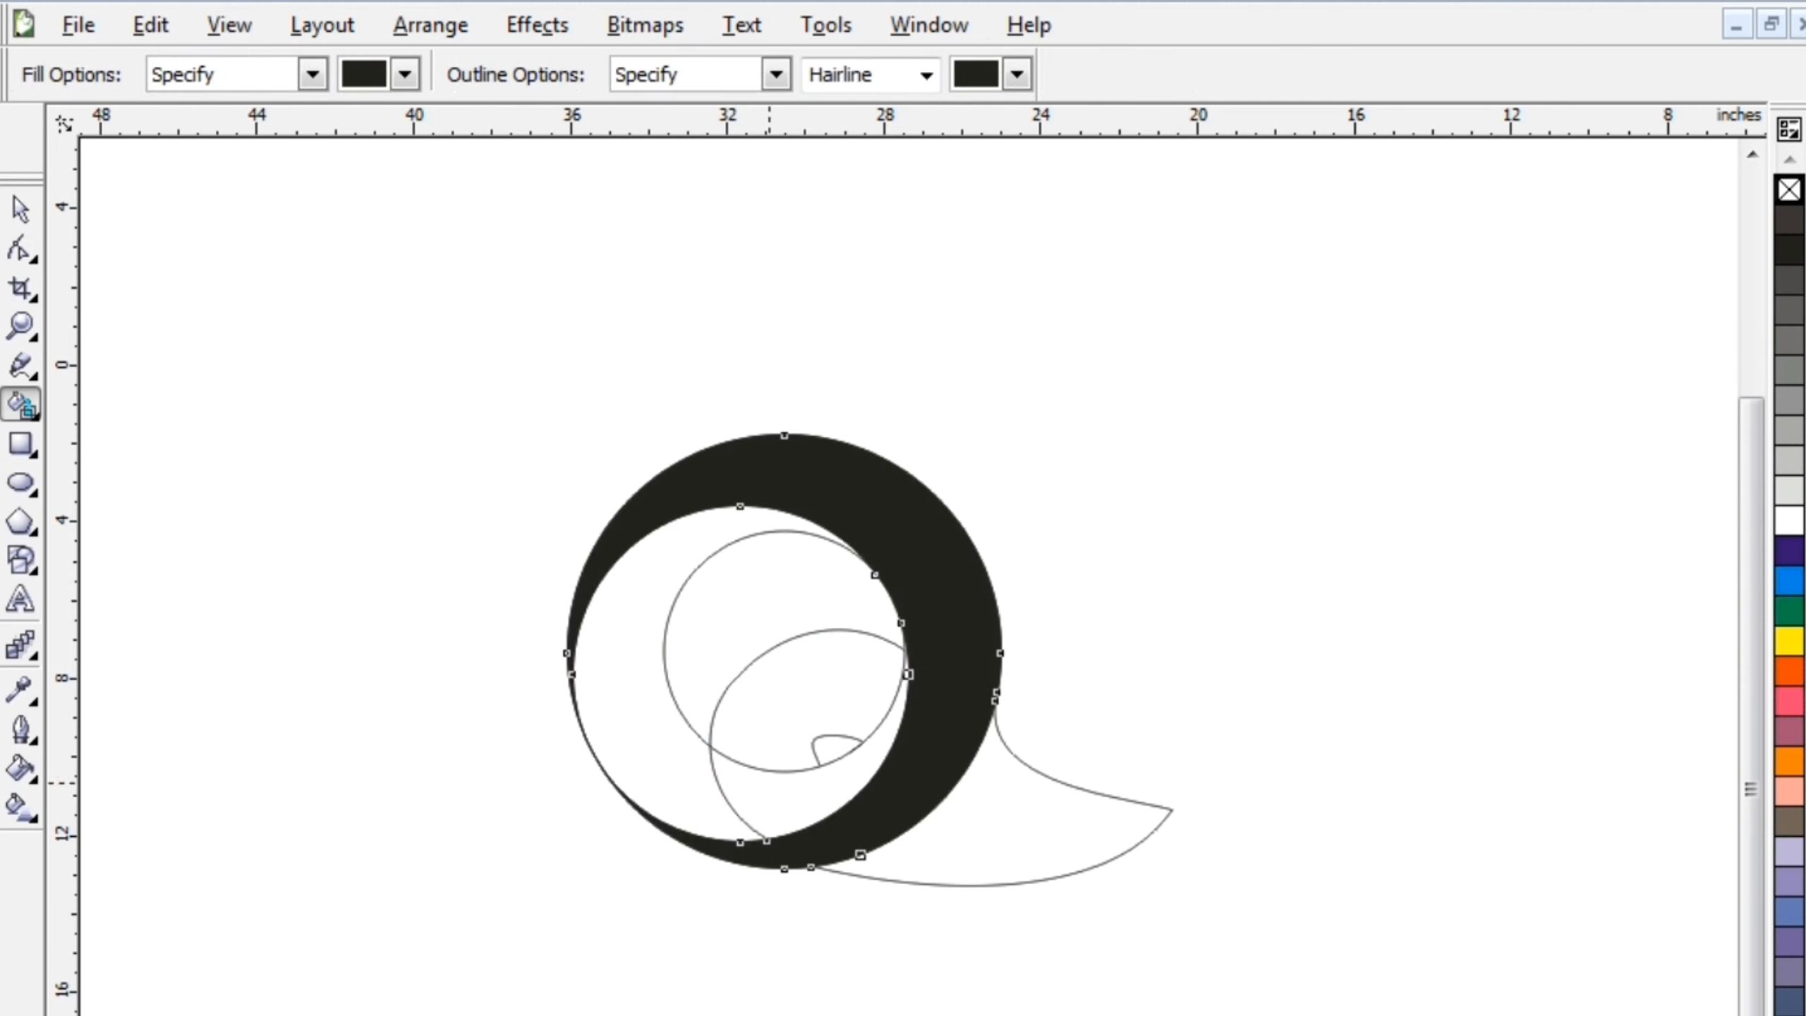
{"action": "left_click", "coordinate": [666, 785]}
{"action": "left_click", "coordinate": [831, 796]}
{"action": "left_click", "coordinate": [780, 701]}
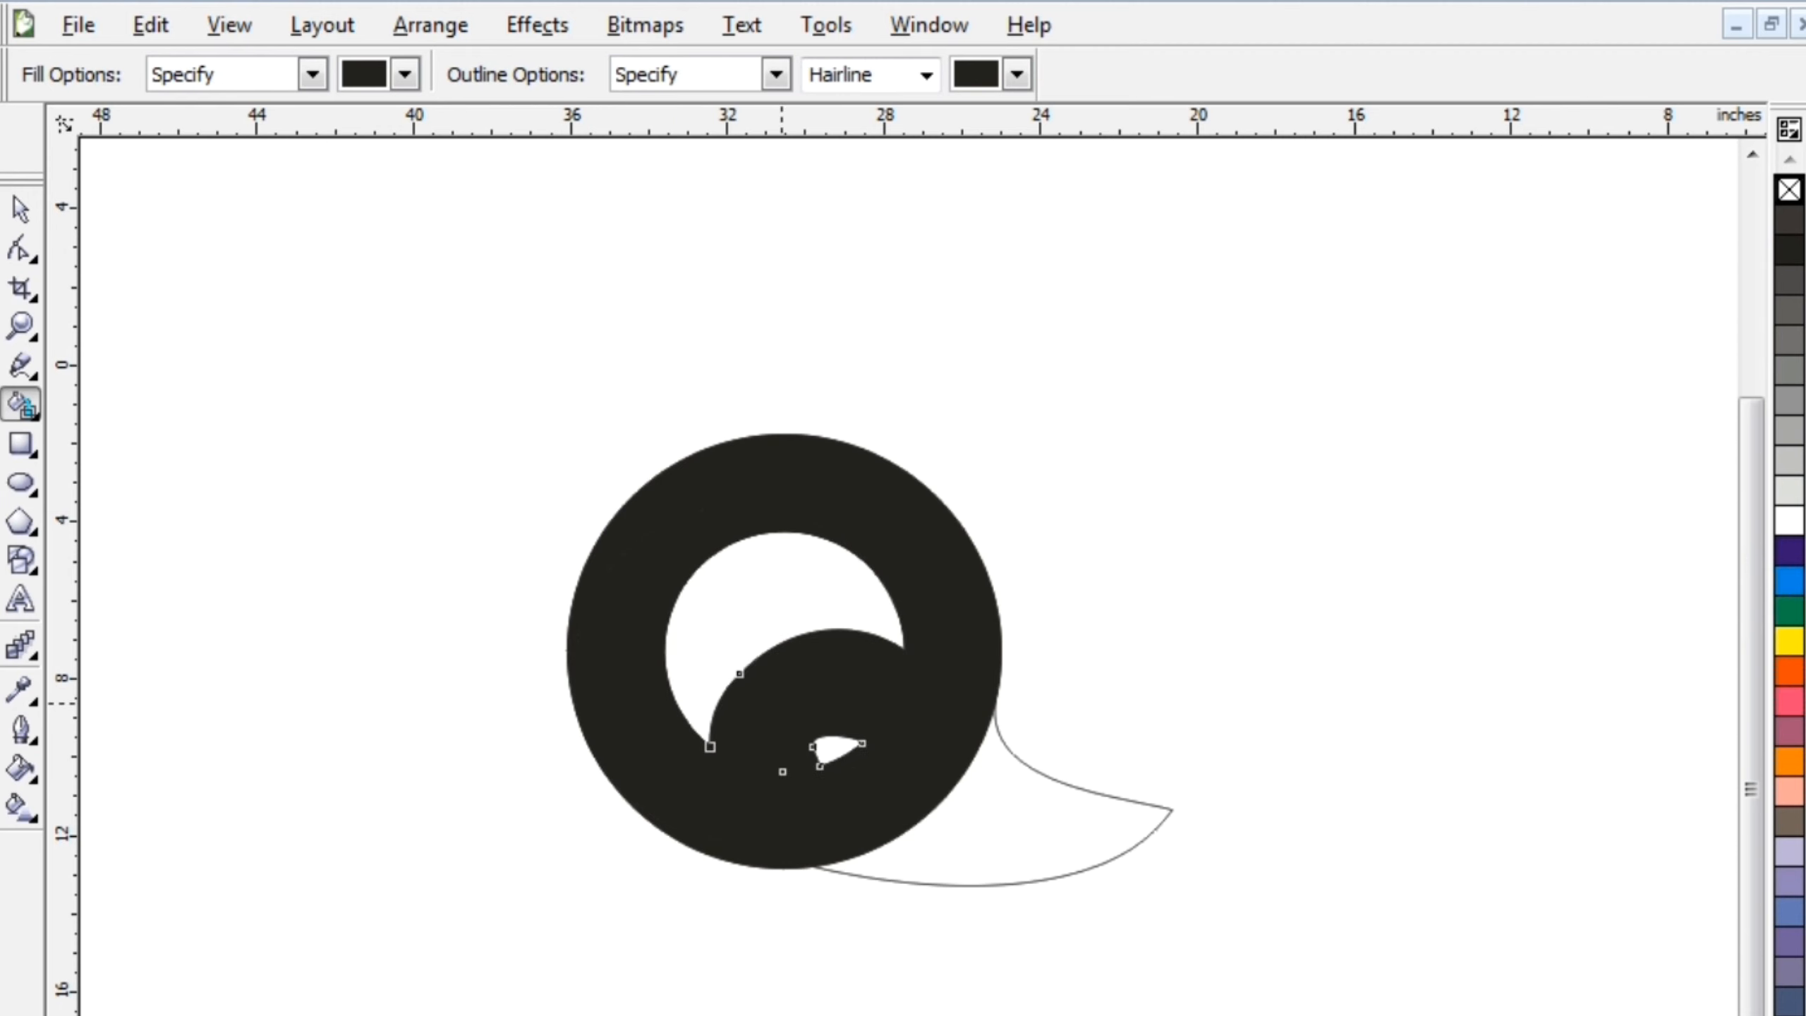
{"action": "left_click", "coordinate": [1089, 837]}
Step: Recolour the outer crescent orange
{"action": "key", "text": "space"}
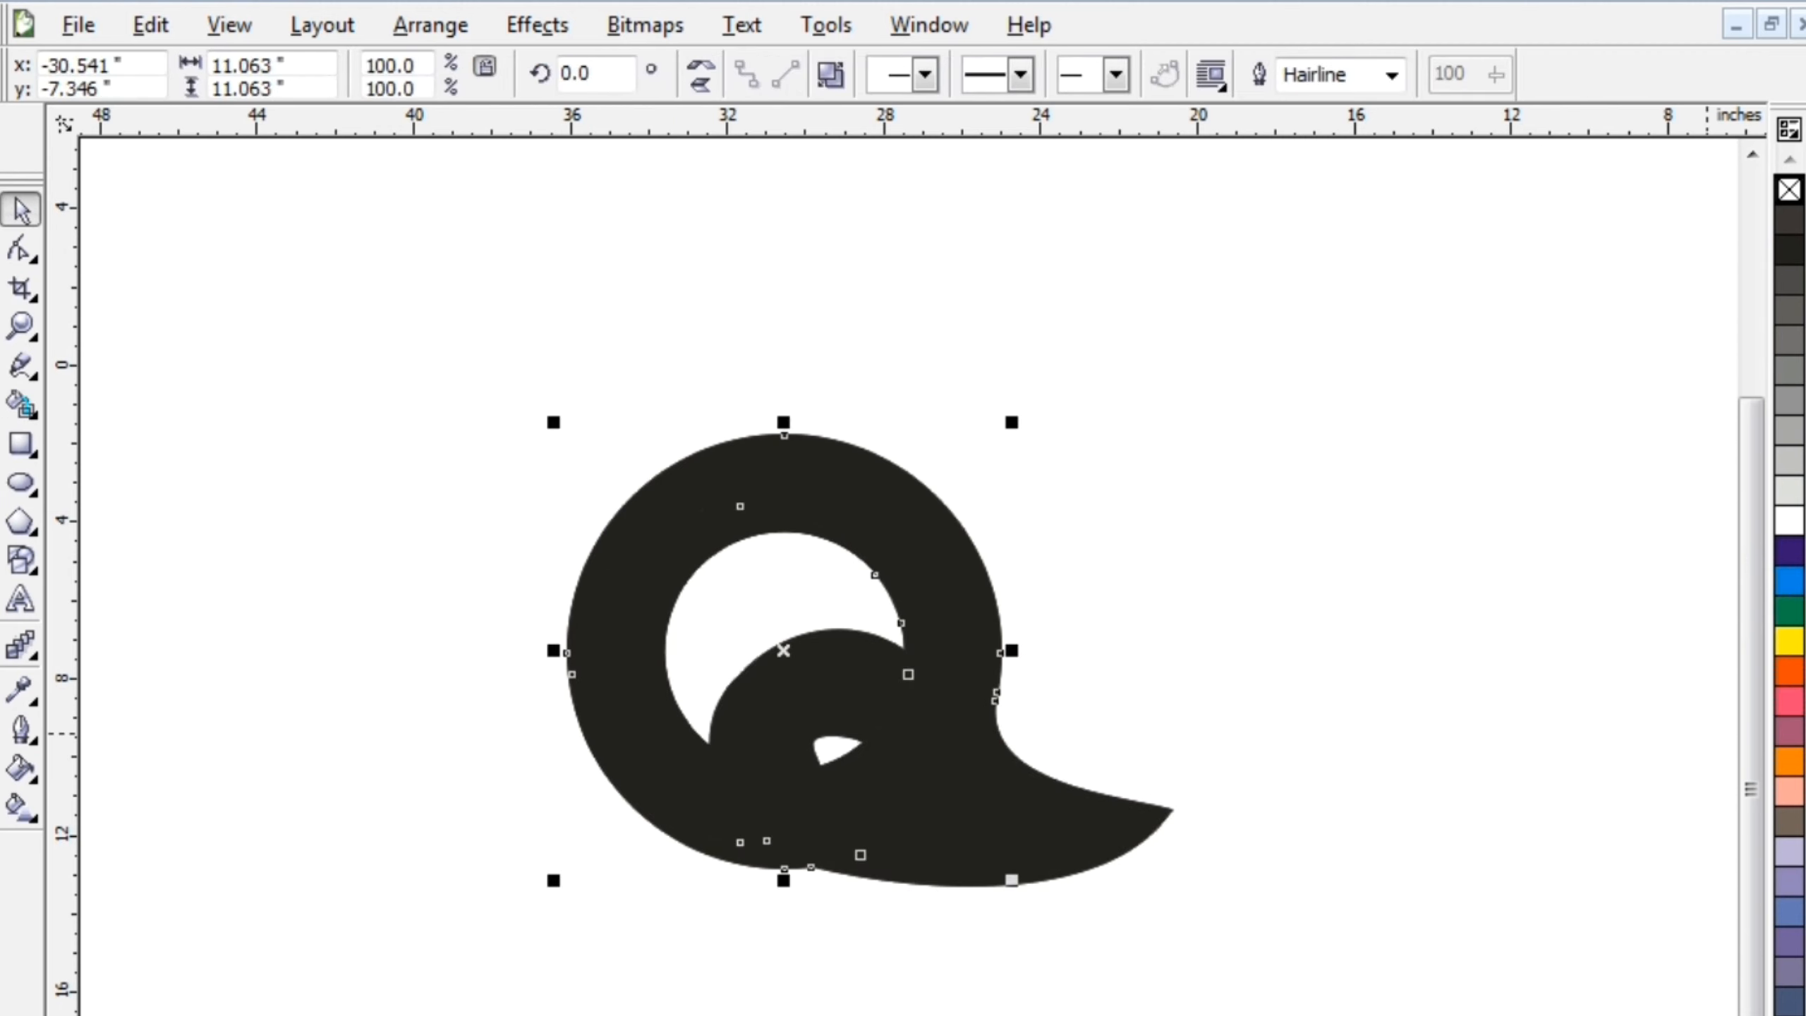
{"action": "left_click", "coordinate": [1789, 671]}
{"action": "left_click", "coordinate": [1336, 700]}
{"action": "left_click", "coordinate": [828, 793]}
{"action": "left_click", "coordinate": [1296, 705]}
Step: Recolour the upper part of the lobe and the tail blue
{"action": "left_click", "coordinate": [796, 683]}
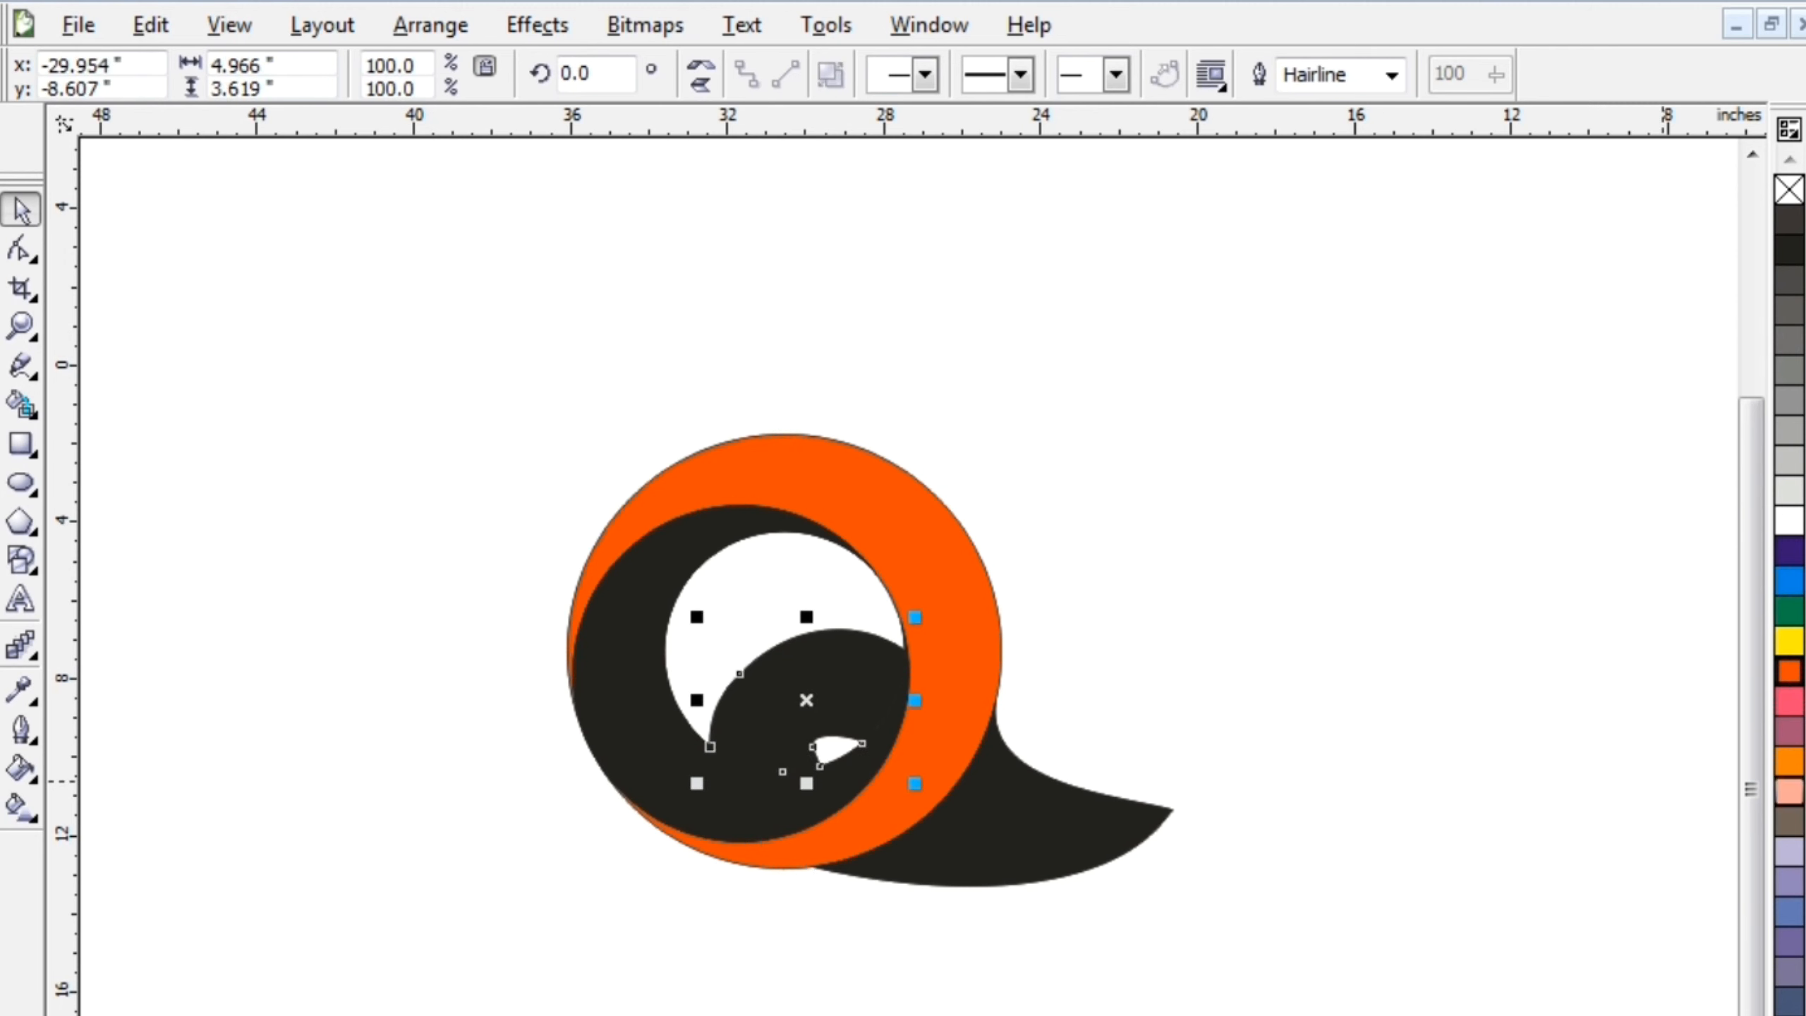
{"action": "left_click", "coordinate": [1789, 581]}
{"action": "left_click", "coordinate": [1323, 772]}
{"action": "left_click", "coordinate": [997, 853]}
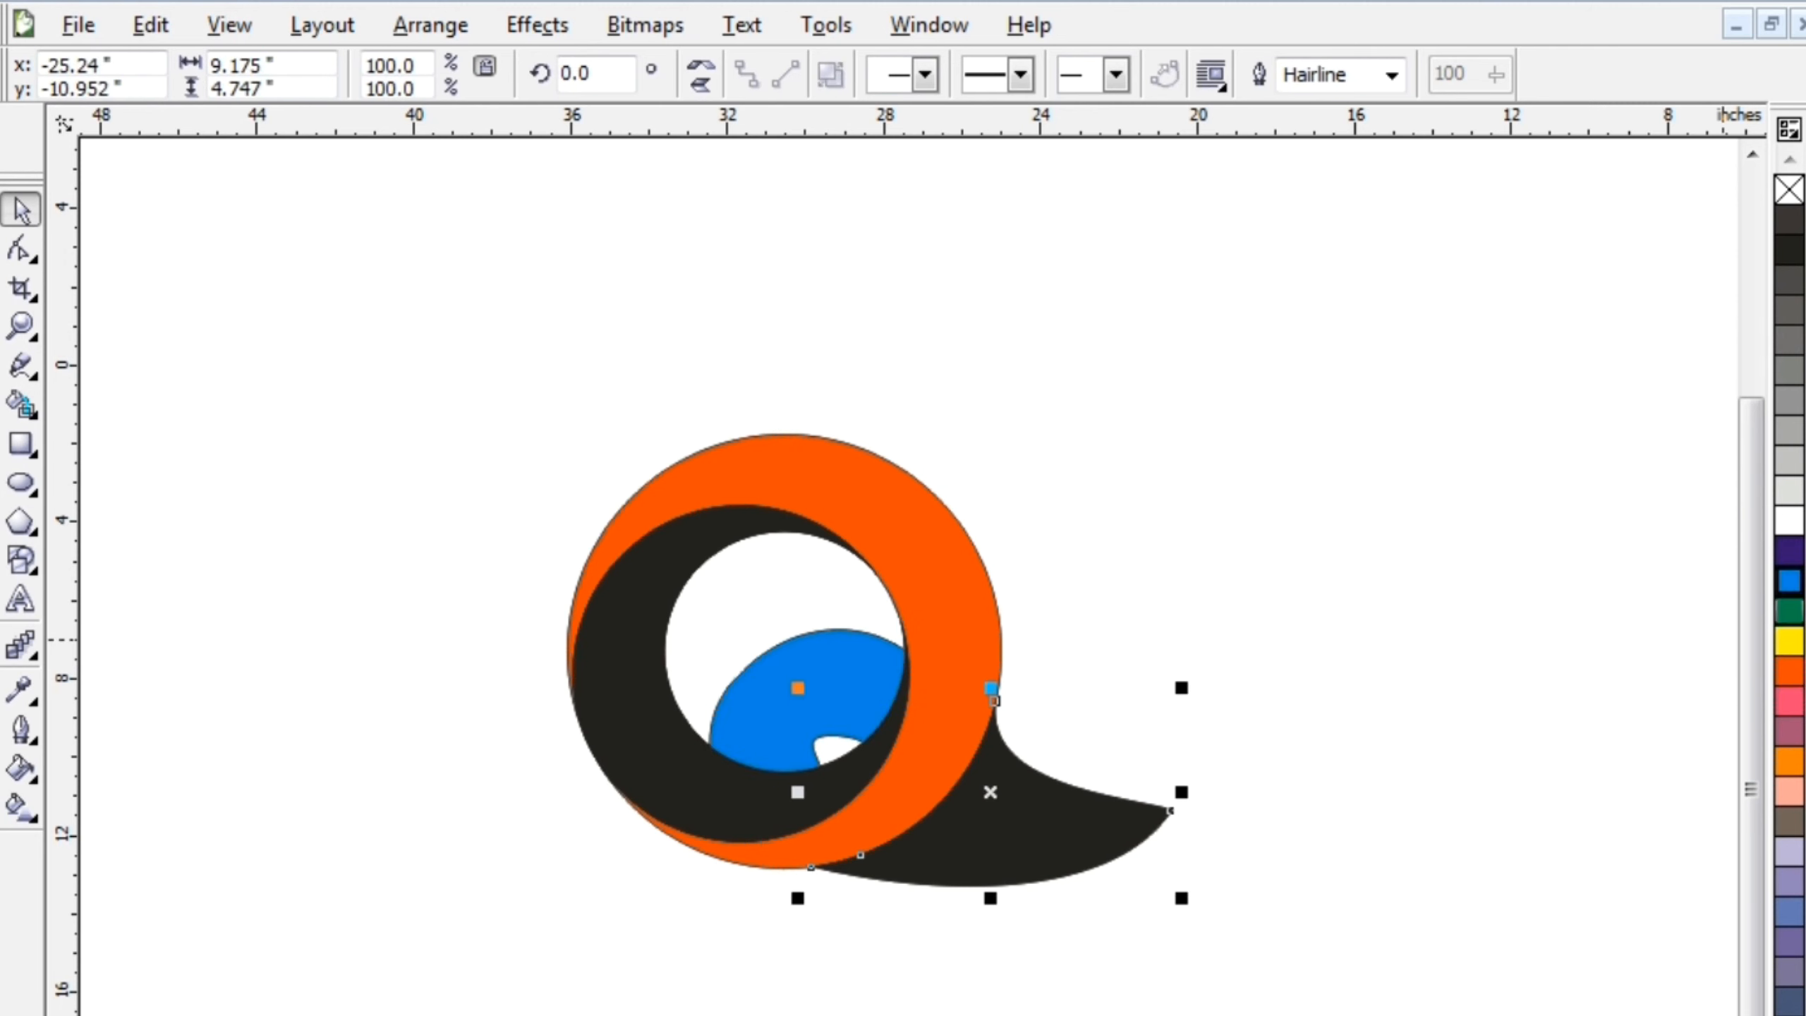
{"action": "left_click", "coordinate": [1789, 582]}
{"action": "left_click", "coordinate": [1316, 760]}
Step: Recolour the inner crescent yellow
{"action": "left_click", "coordinate": [828, 792]}
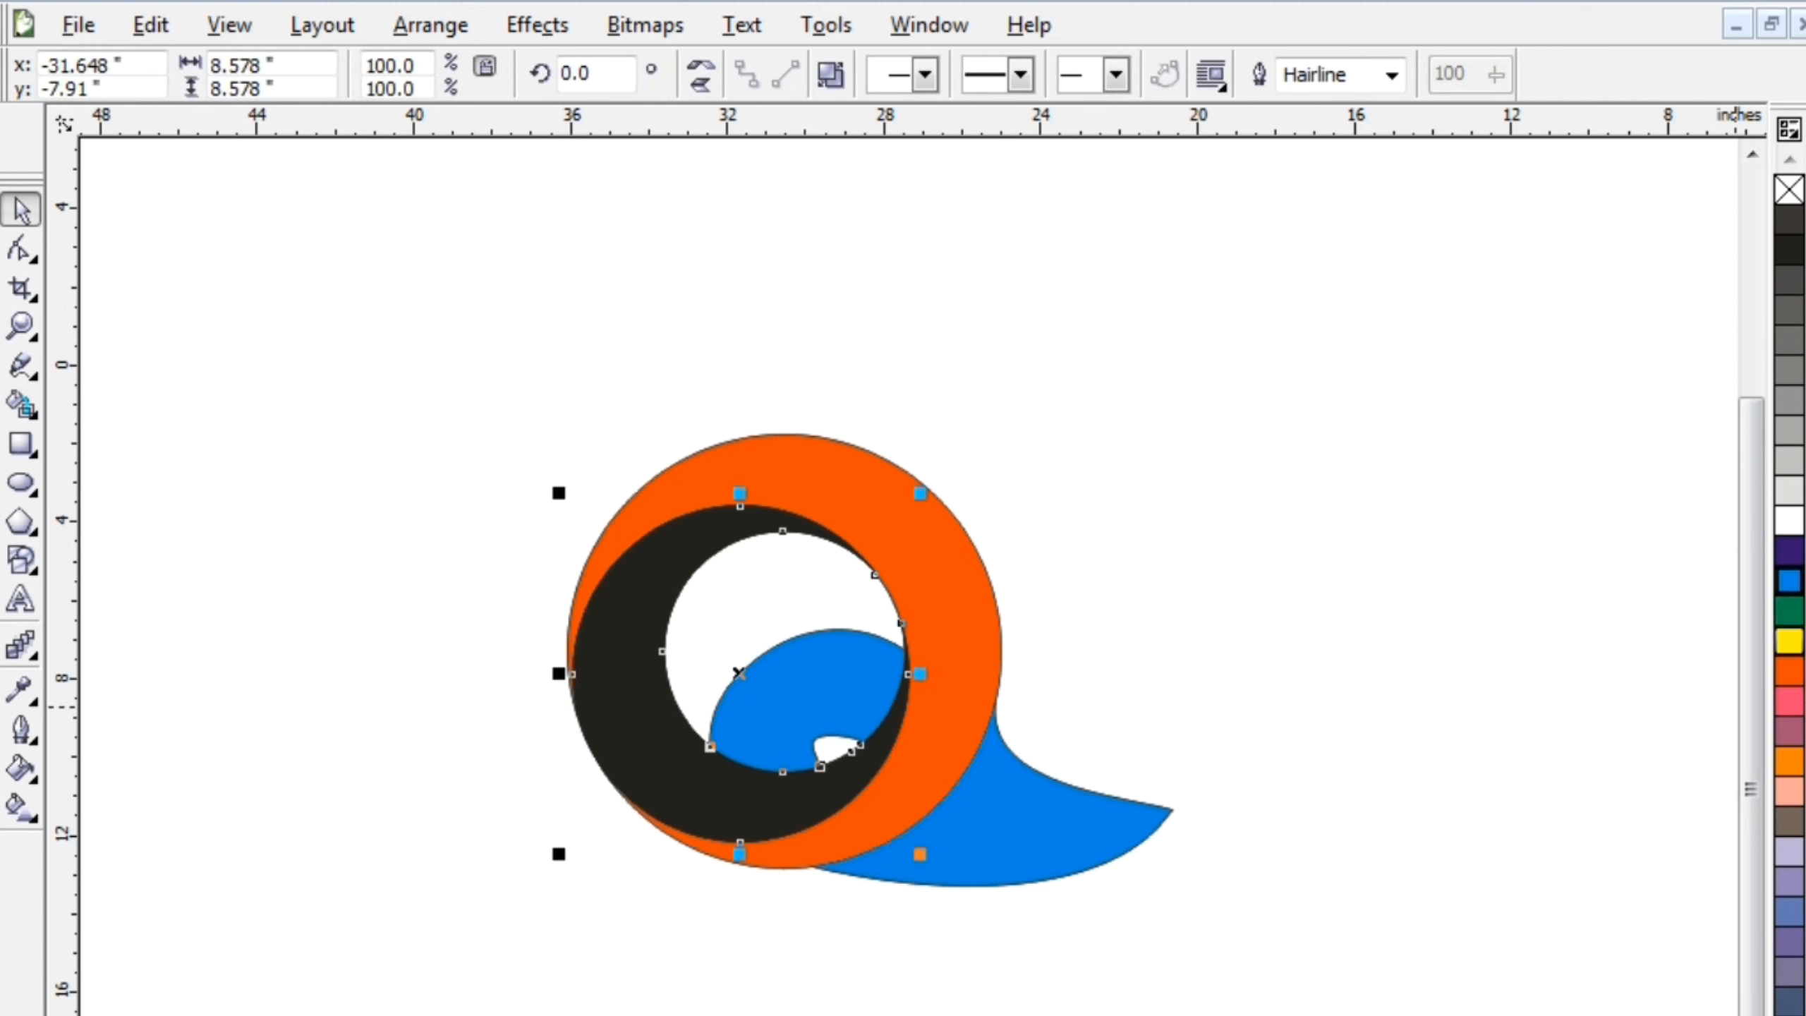
{"action": "left_click", "coordinate": [1789, 641]}
{"action": "left_click", "coordinate": [1493, 773]}
{"action": "left_click", "coordinate": [767, 808]}
{"action": "key", "text": "Escape"}
{"action": "left_click", "coordinate": [796, 793]}
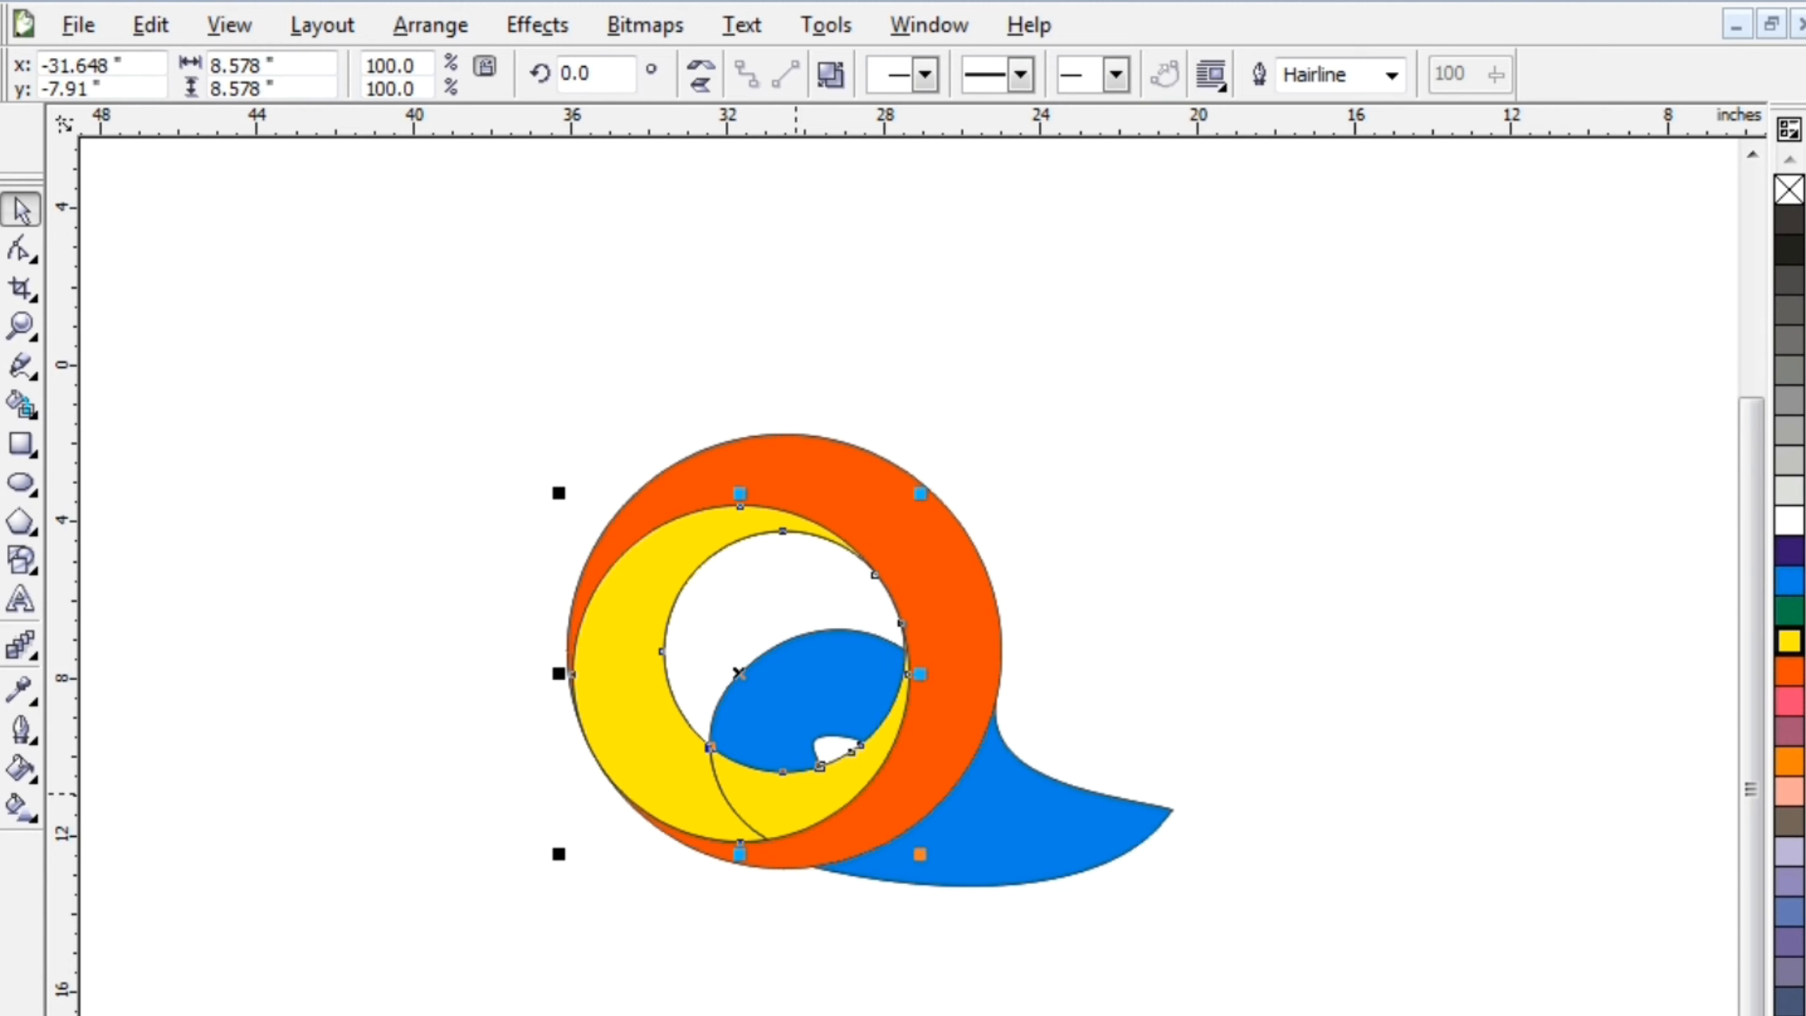
Step: Fill the lower part of the lobe with Smart Fill, recolour it blue and undo the black fill over the whole silhouette
{"action": "key", "text": "Escape"}
{"action": "left_click", "coordinate": [20, 404]}
{"action": "left_click", "coordinate": [766, 841]}
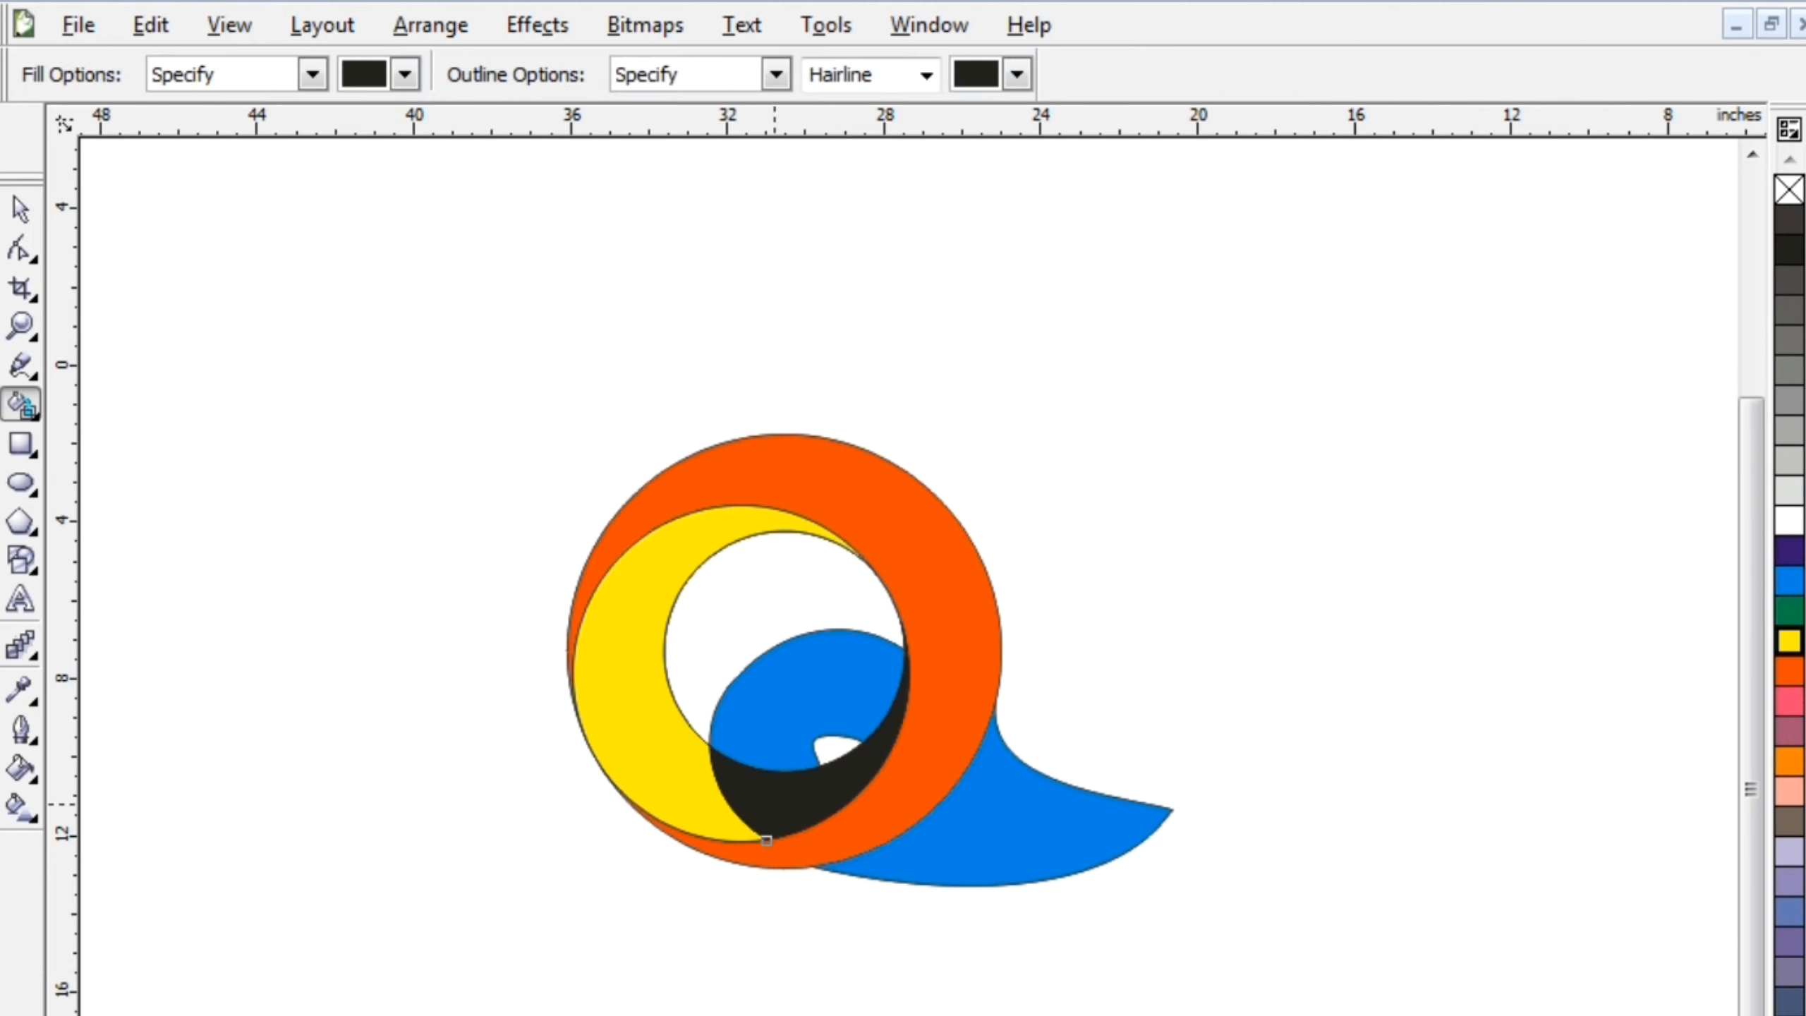
{"action": "left_click", "coordinate": [1789, 641]}
{"action": "left_click", "coordinate": [1684, 630]}
{"action": "left_click", "coordinate": [1789, 581]}
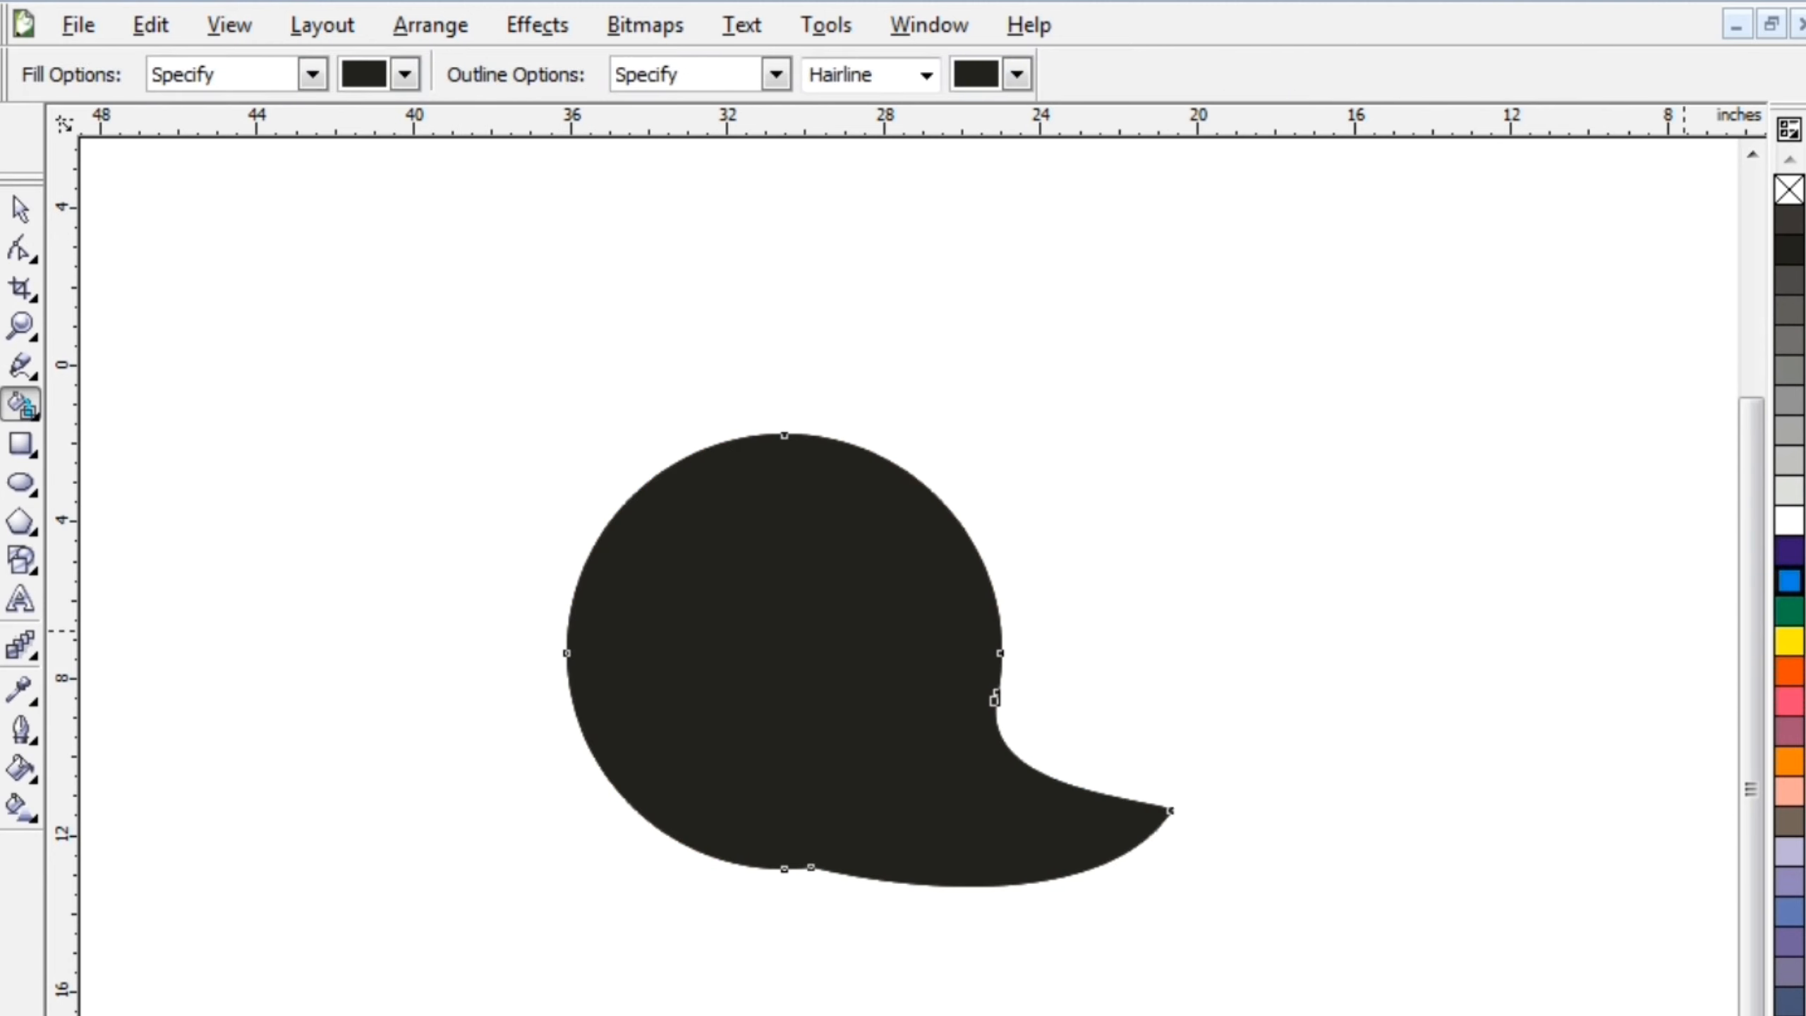
{"action": "key", "text": "ctrl+z"}
Step: Apply a gradient from blue to dark purple across the lower part of the lobe, darkening toward its lower-left edge
{"action": "left_click", "coordinate": [21, 209]}
{"action": "left_click_drag", "start_coordinate": [1492, 320], "coordinate": [550, 942]}
{"action": "left_click", "coordinate": [609, 919]}
{"action": "left_click", "coordinate": [748, 791]}
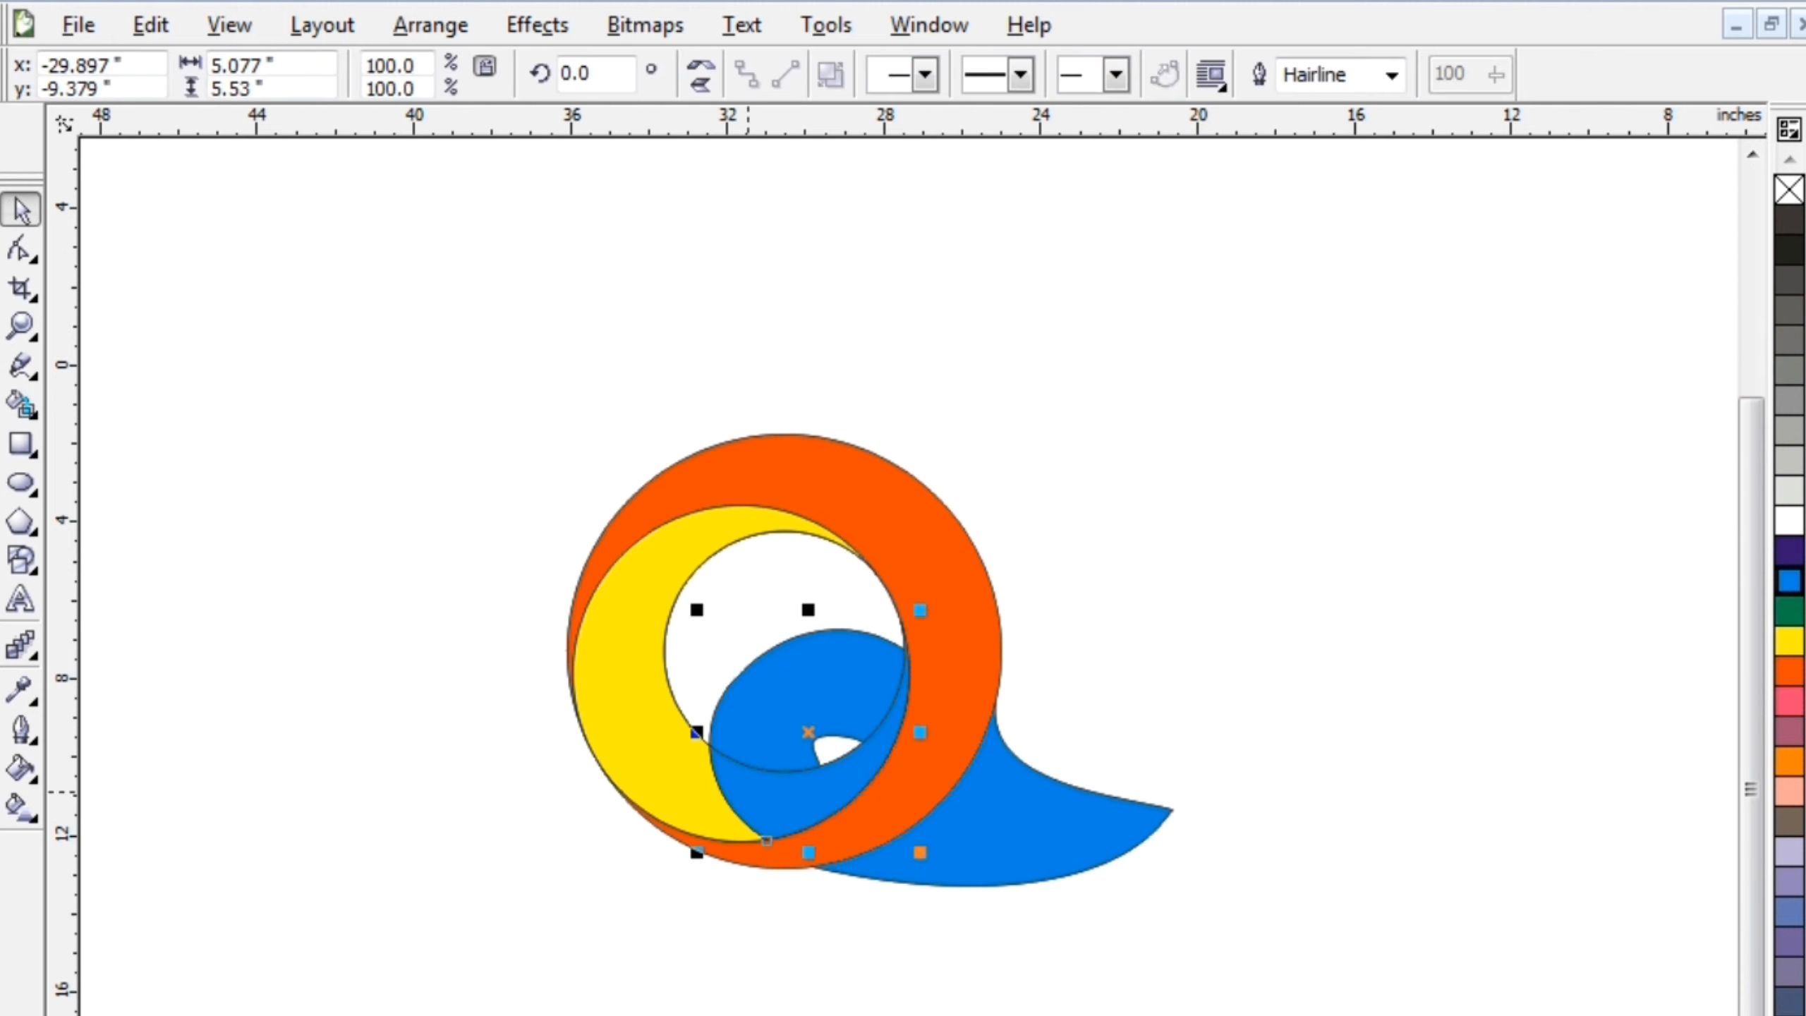
{"action": "left_click", "coordinate": [20, 808]}
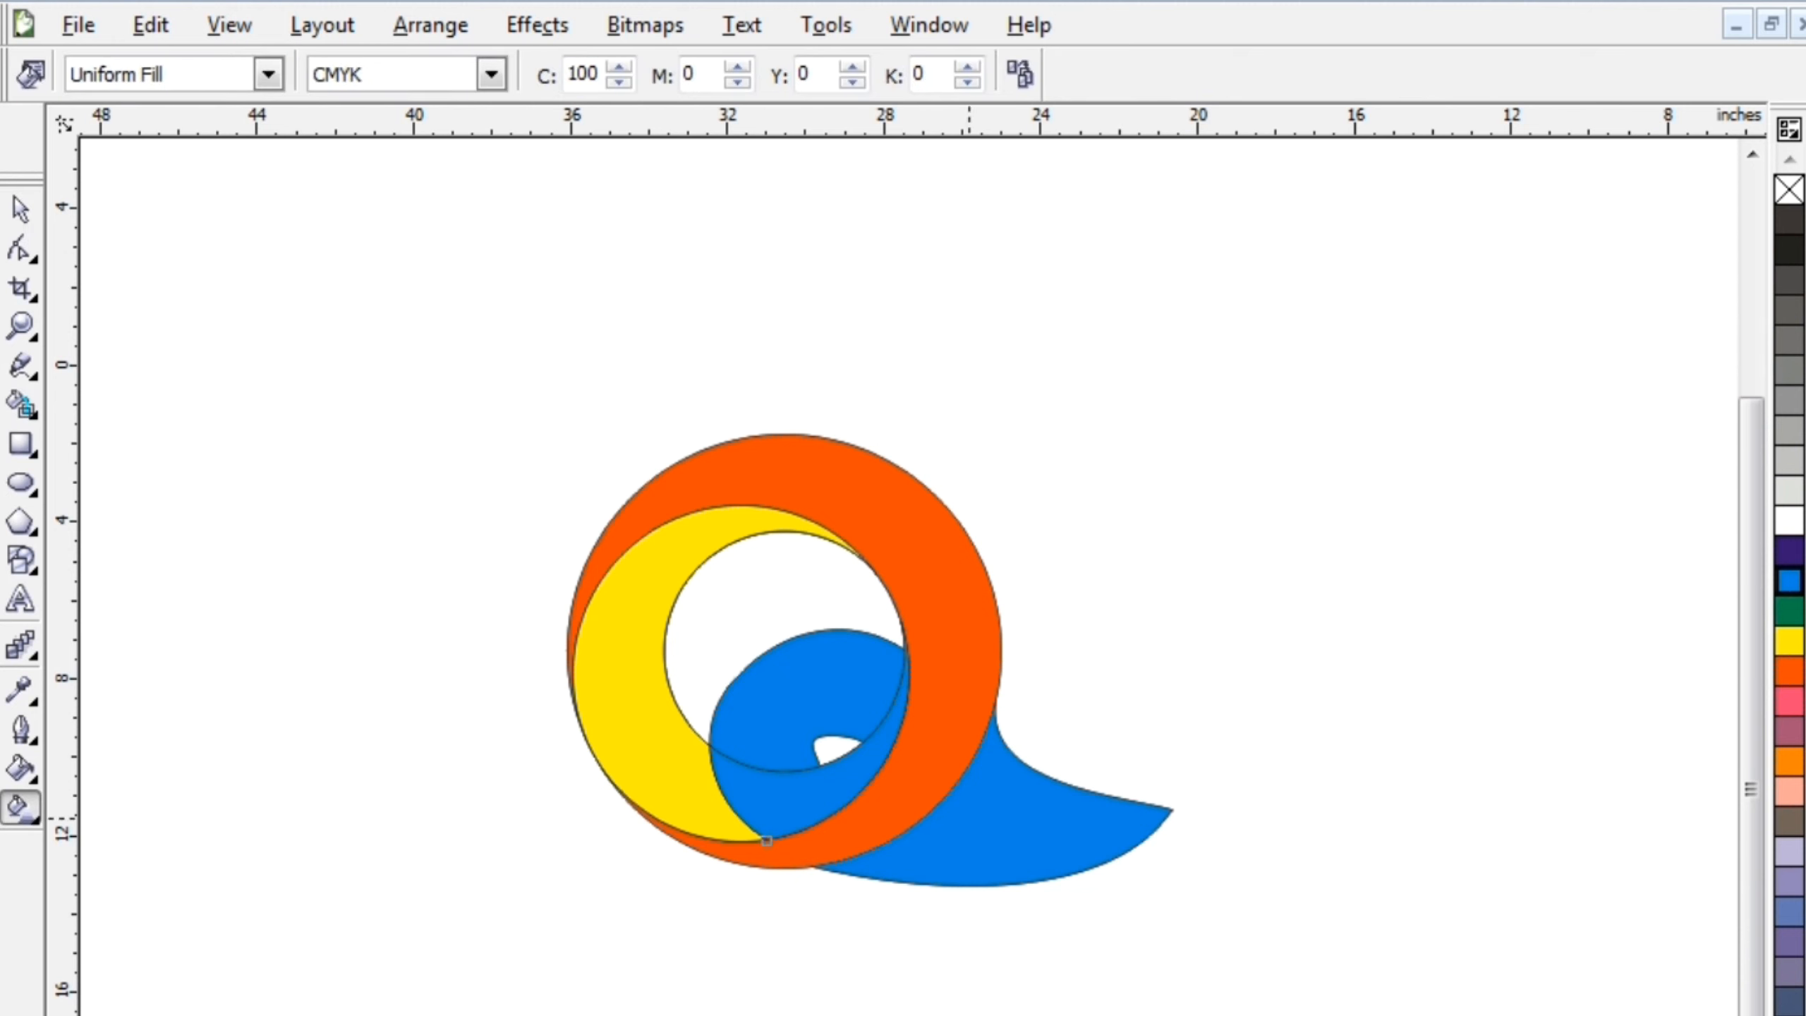
{"action": "left_click_drag", "start_coordinate": [850, 751], "coordinate": [711, 818]}
{"action": "left_click", "coordinate": [1789, 551]}
Step: Apply a linear gradient from blue to dark purple across the upper part of the lobe, darkening toward its lower left
{"action": "left_click", "coordinate": [844, 660]}
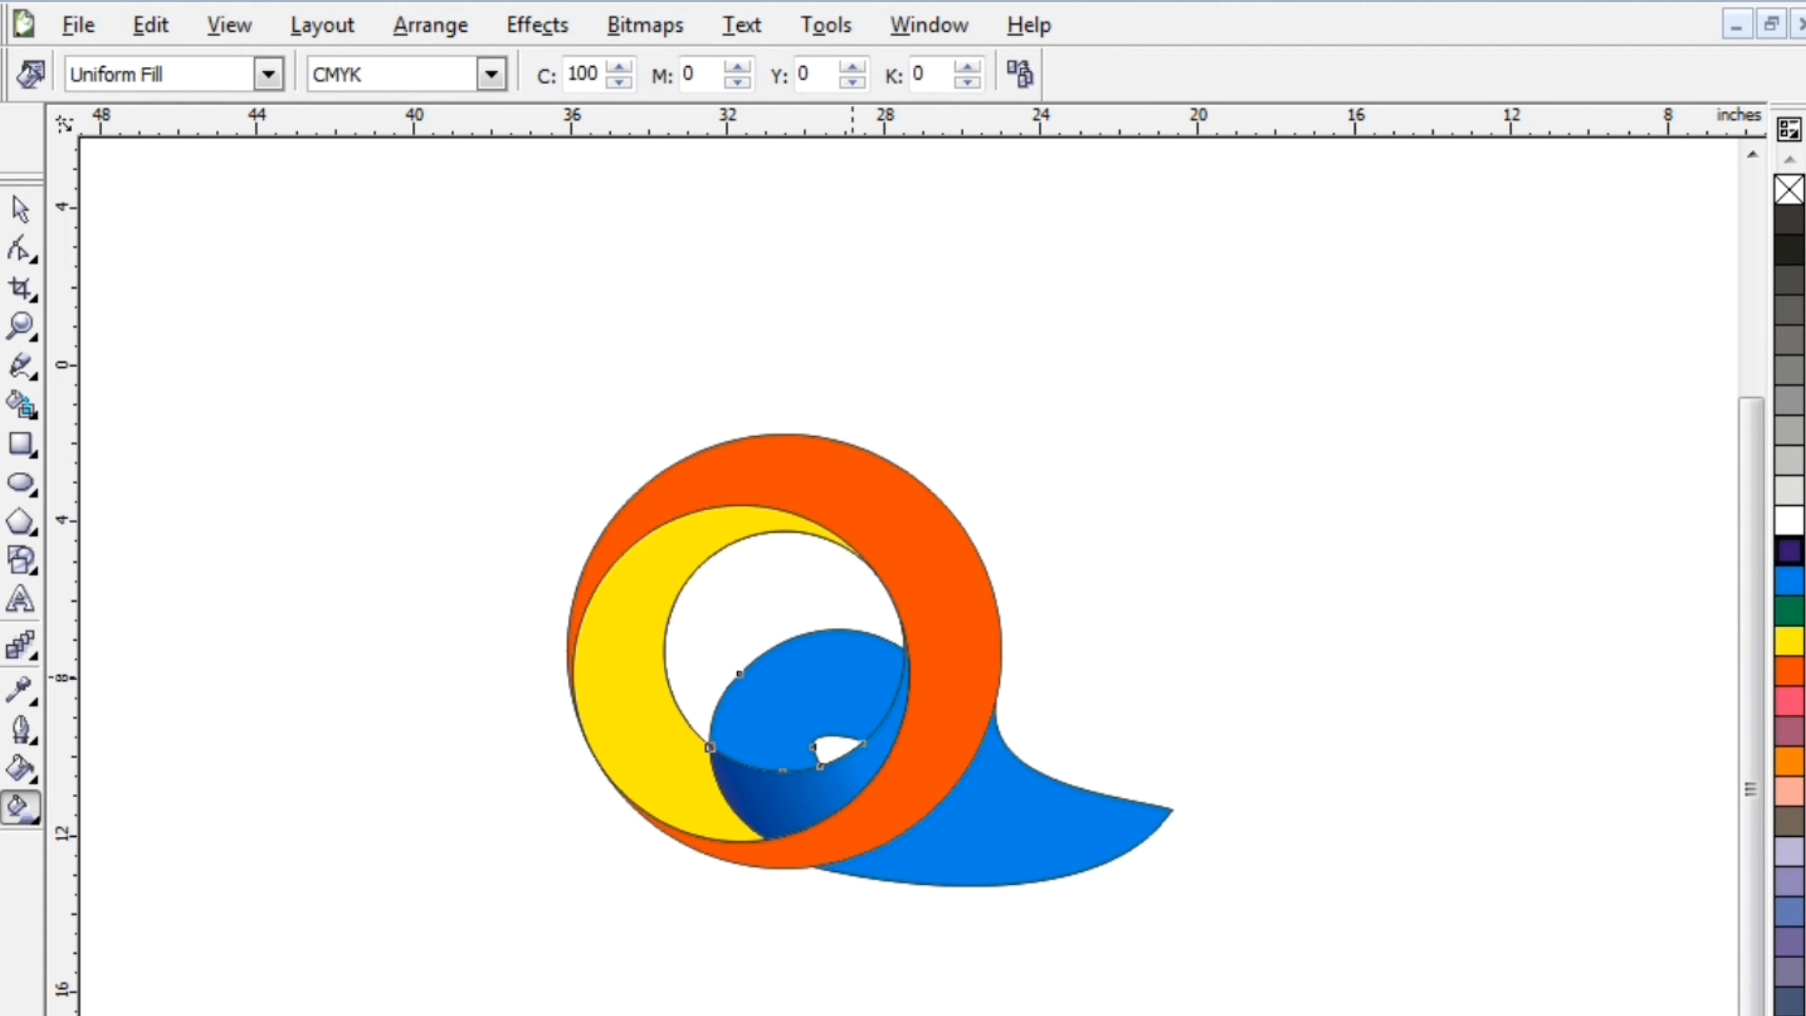
{"action": "left_click_drag", "start_coordinate": [860, 670], "coordinate": [710, 761]}
{"action": "left_click", "coordinate": [1789, 551]}
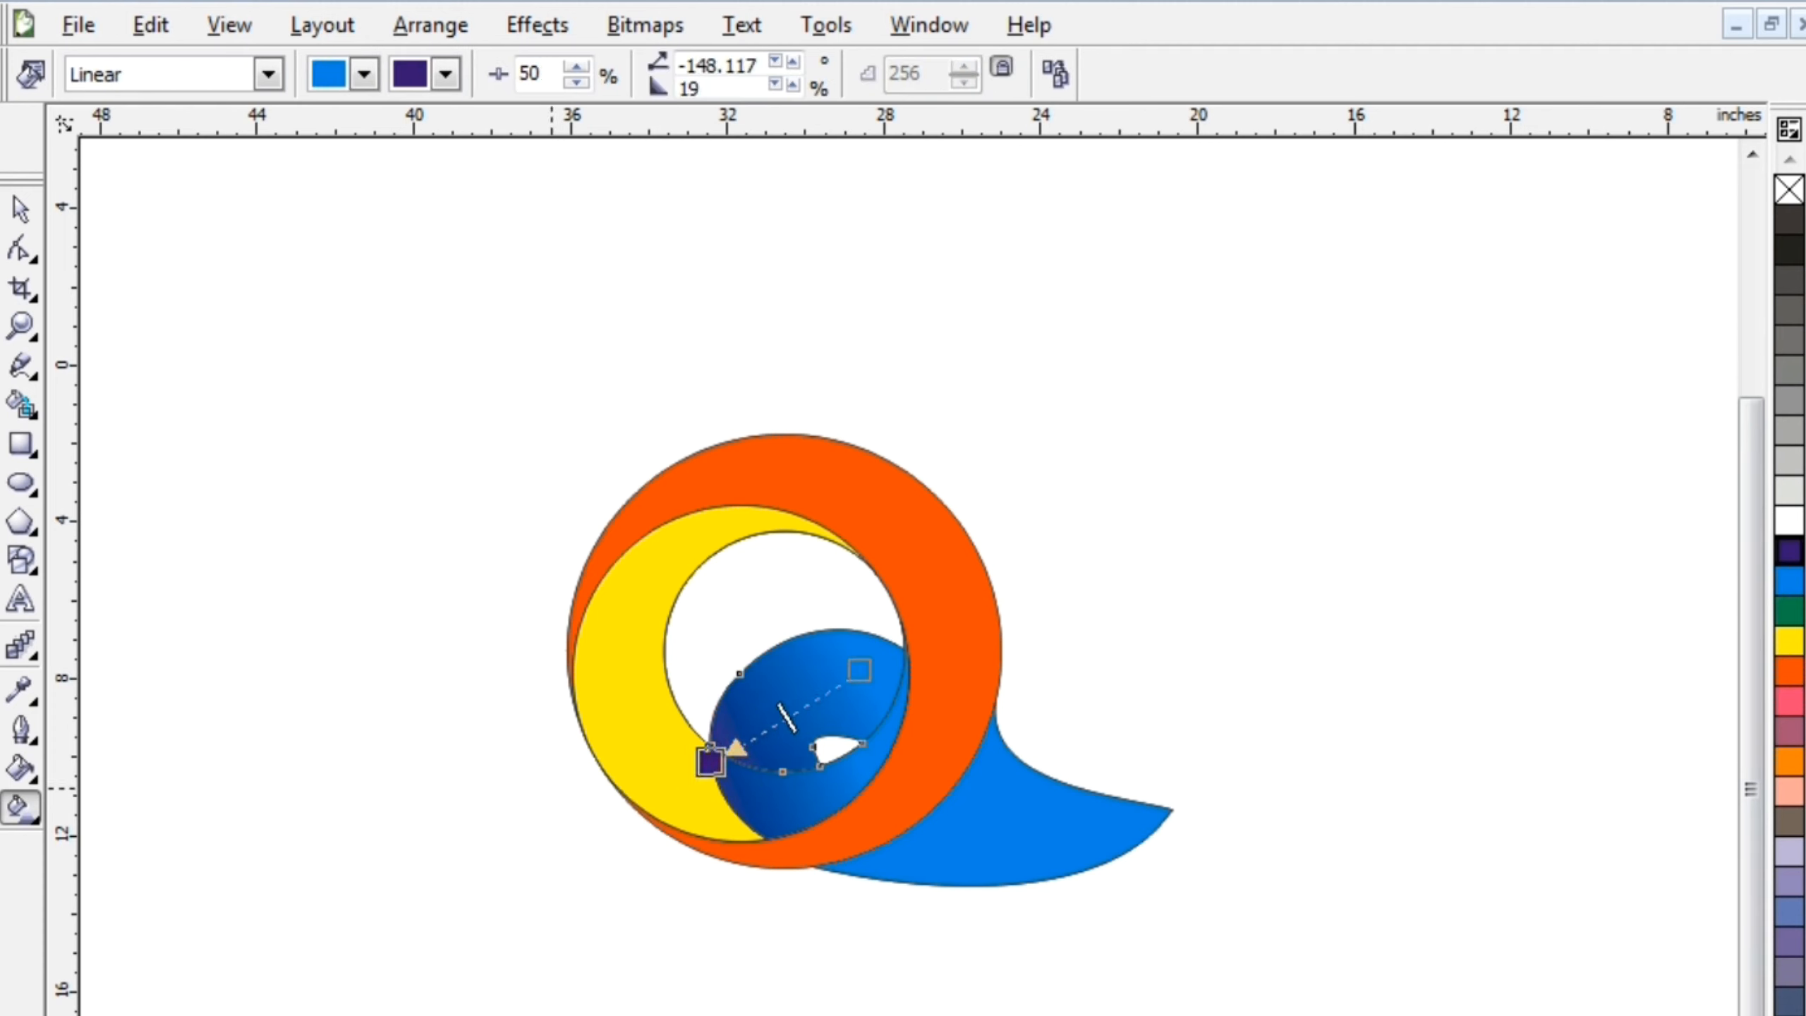
Step: Apply a linear gradient from blue to dark purple along the tail, darkening toward its pointed tip at about -3 degrees
{"action": "left_click", "coordinate": [942, 819]}
{"action": "left_click_drag", "start_coordinate": [943, 819], "coordinate": [1159, 824]}
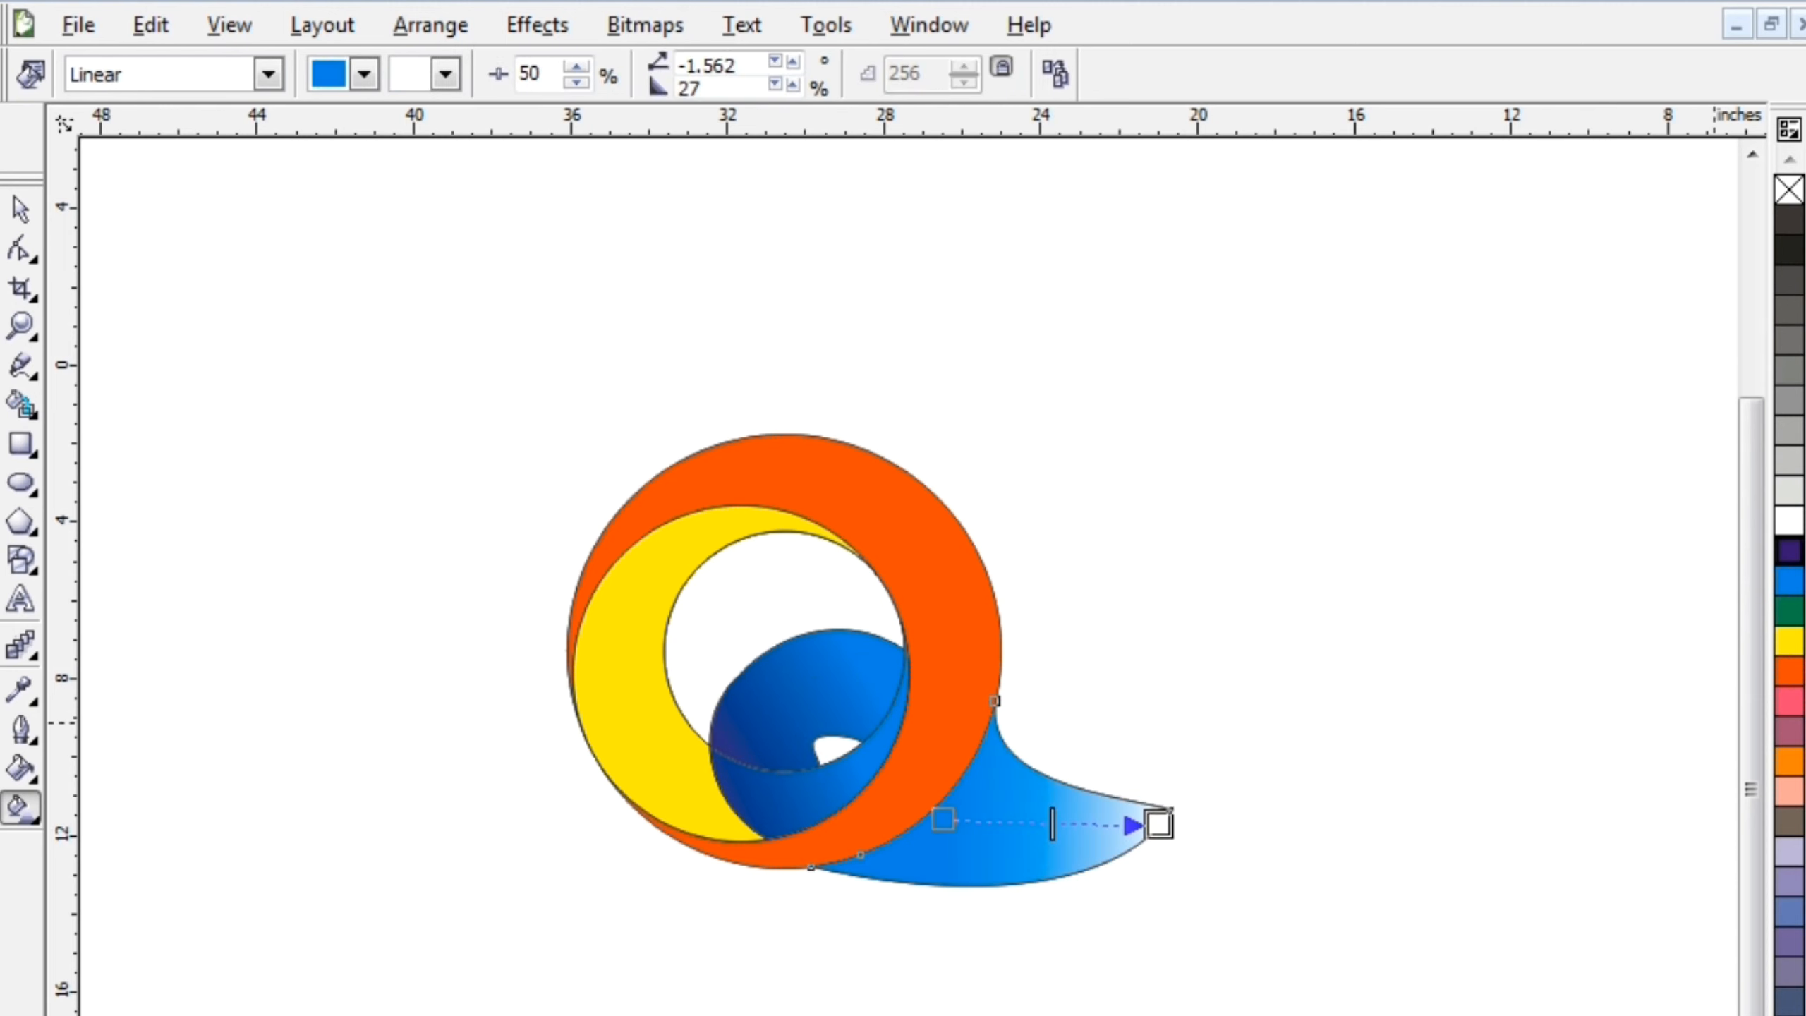
{"action": "left_click", "coordinate": [1789, 551]}
{"action": "left_click_drag", "start_coordinate": [943, 819], "coordinate": [872, 809]}
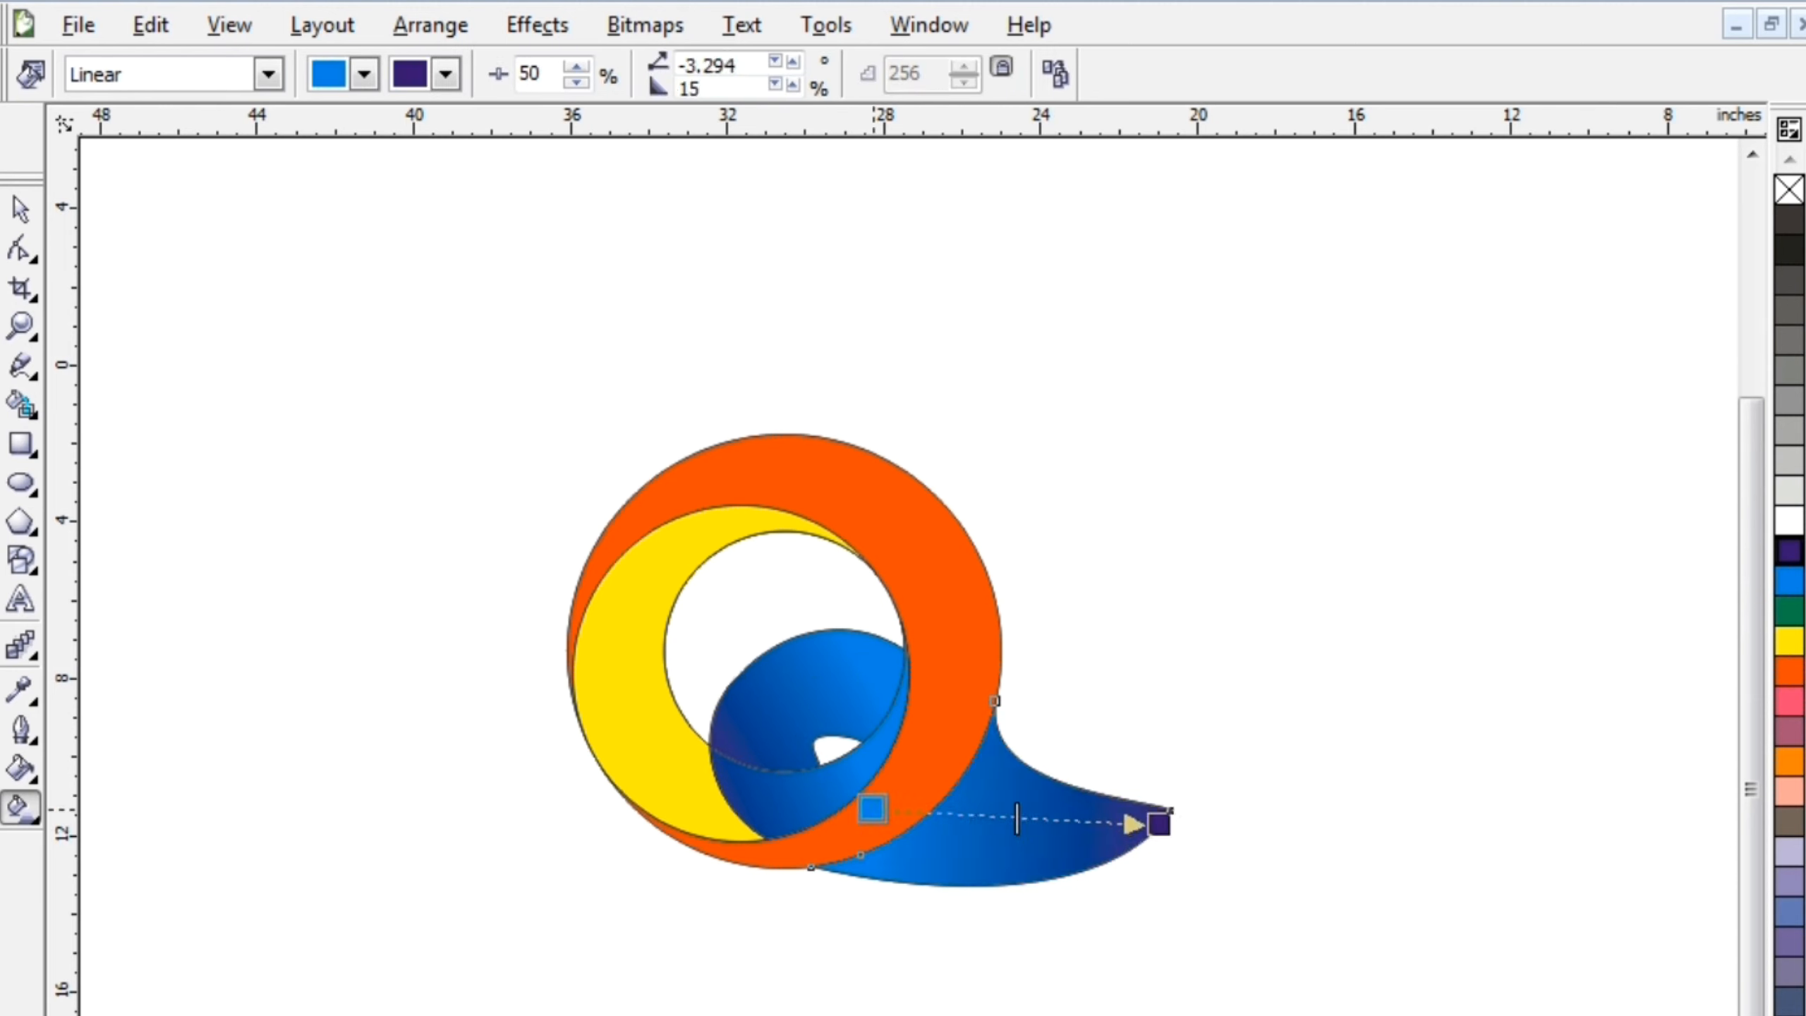
Step: Apply a linear gradient down the inner crescent at about -85 degrees, trying several end colours and settling on light orange
{"action": "left_click", "coordinate": [625, 592]}
{"action": "left_click_drag", "start_coordinate": [626, 593], "coordinate": [640, 745]}
{"action": "left_click", "coordinate": [625, 593]}
{"action": "left_click", "coordinate": [1789, 670]}
{"action": "left_click", "coordinate": [1789, 700]}
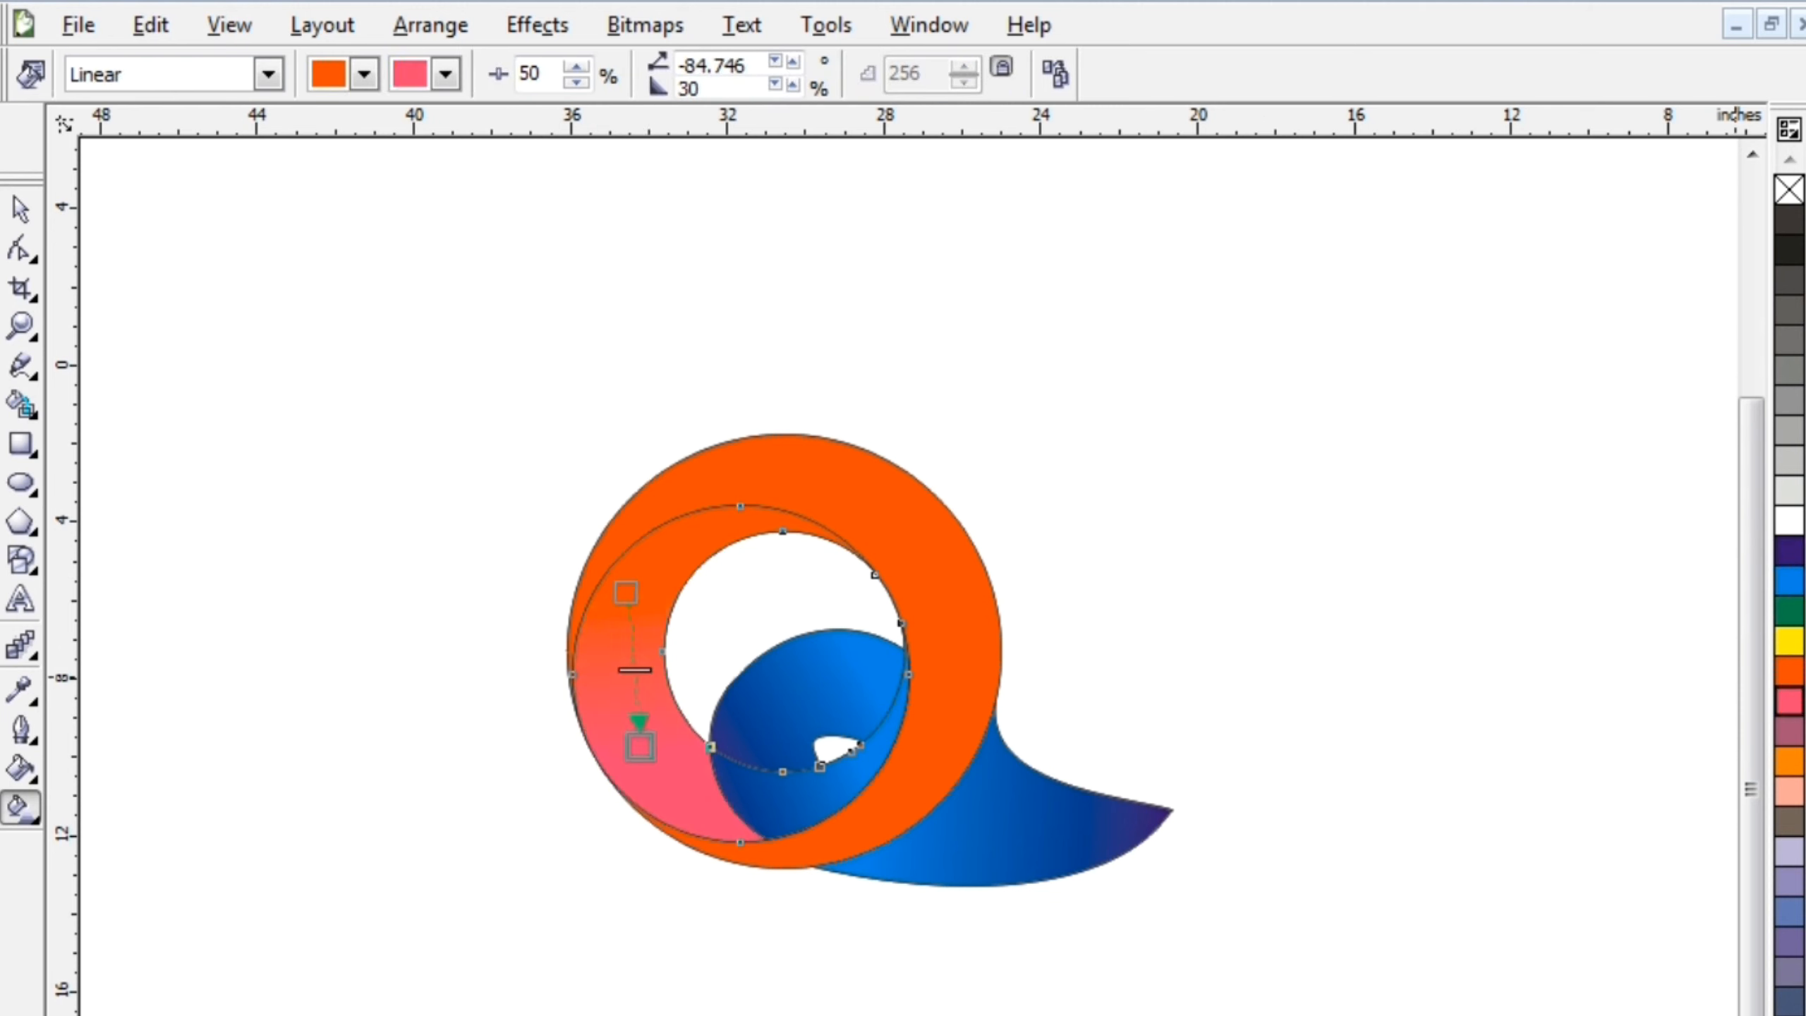
{"action": "left_click", "coordinate": [1789, 670]}
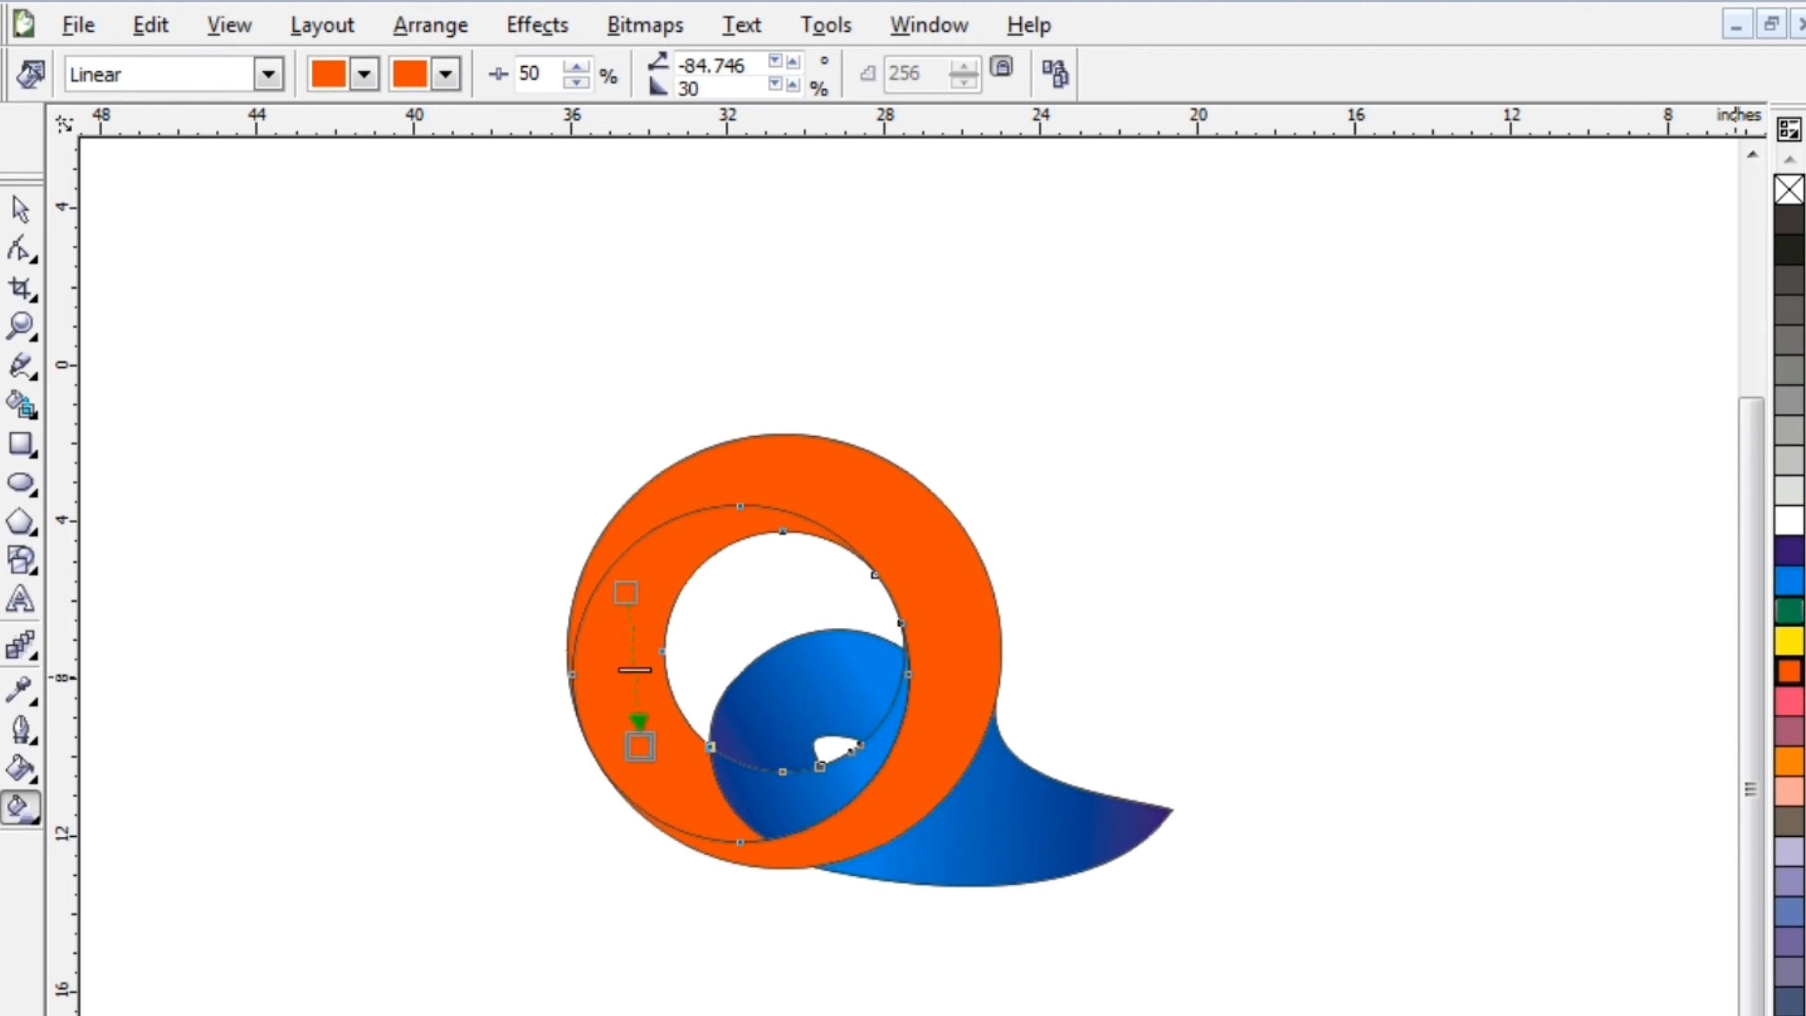
{"action": "left_click", "coordinate": [1789, 551]}
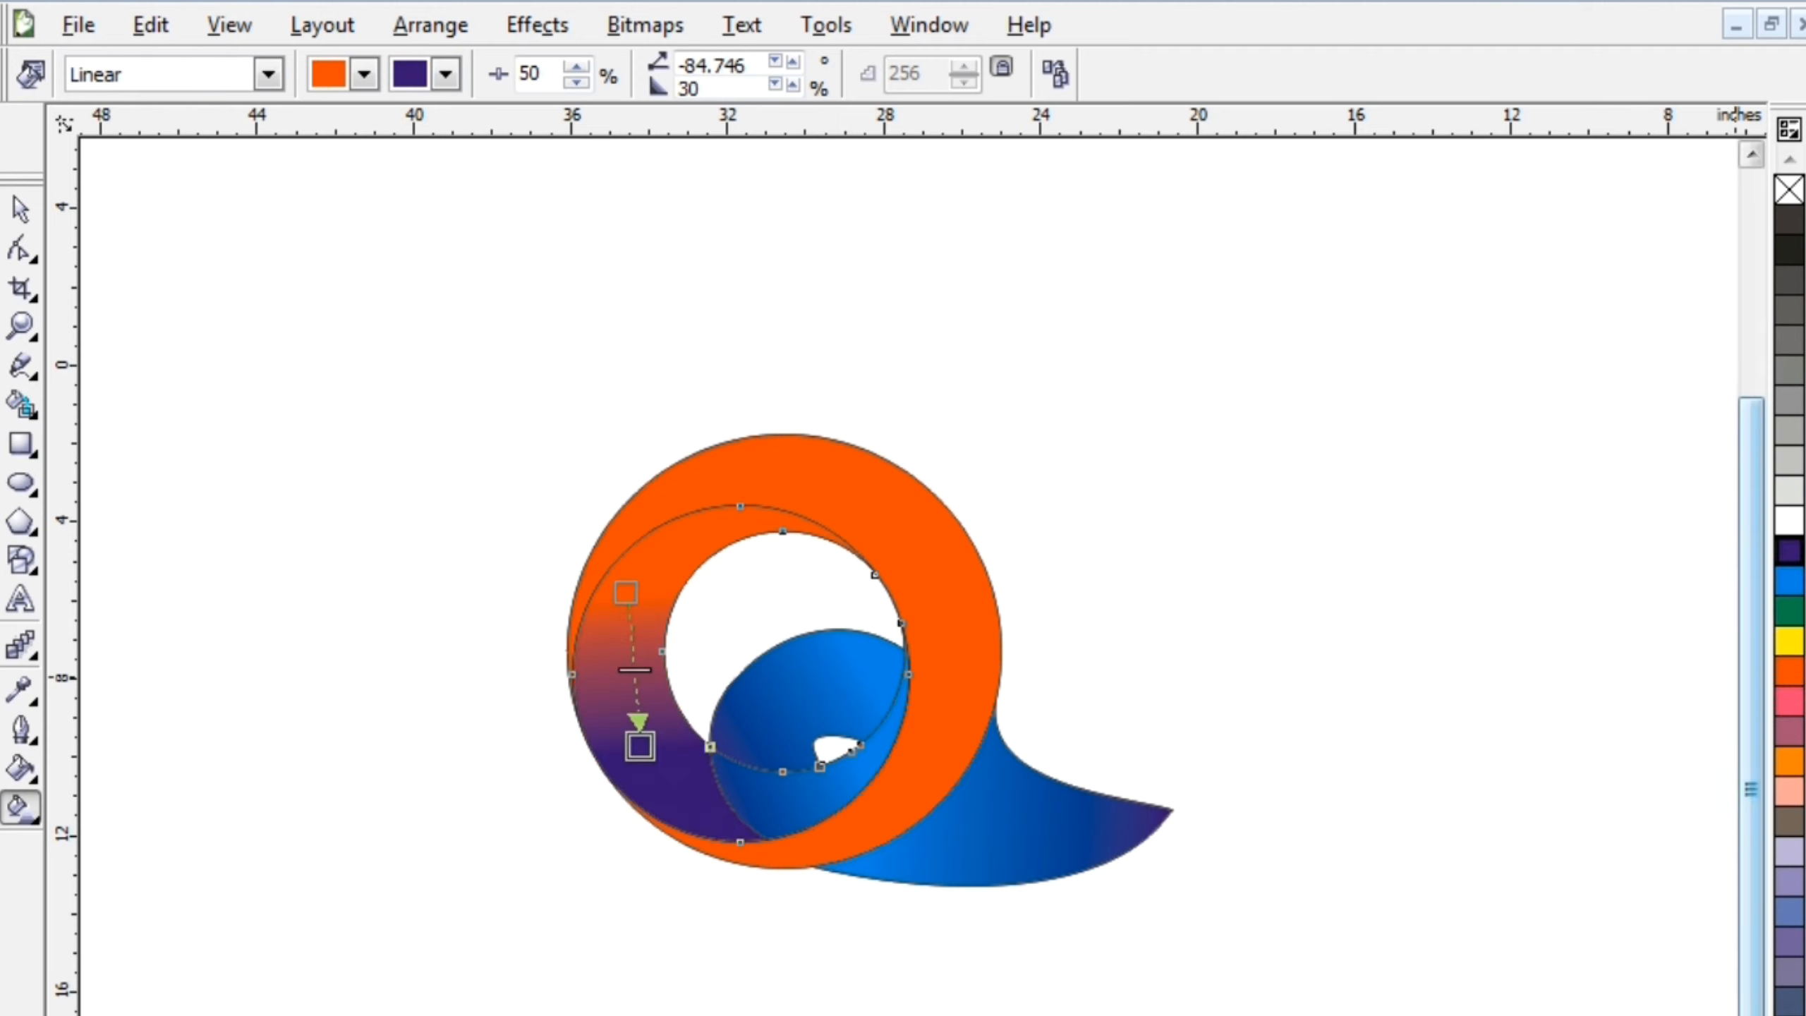
{"action": "scroll", "coordinate": [1789, 761], "scroll_direction": "up", "scroll_amount": 1}
{"action": "left_click", "coordinate": [1789, 761]}
Step: Set the start colour of the inner crescent's gradient to yellow
{"action": "left_click", "coordinate": [921, 807]}
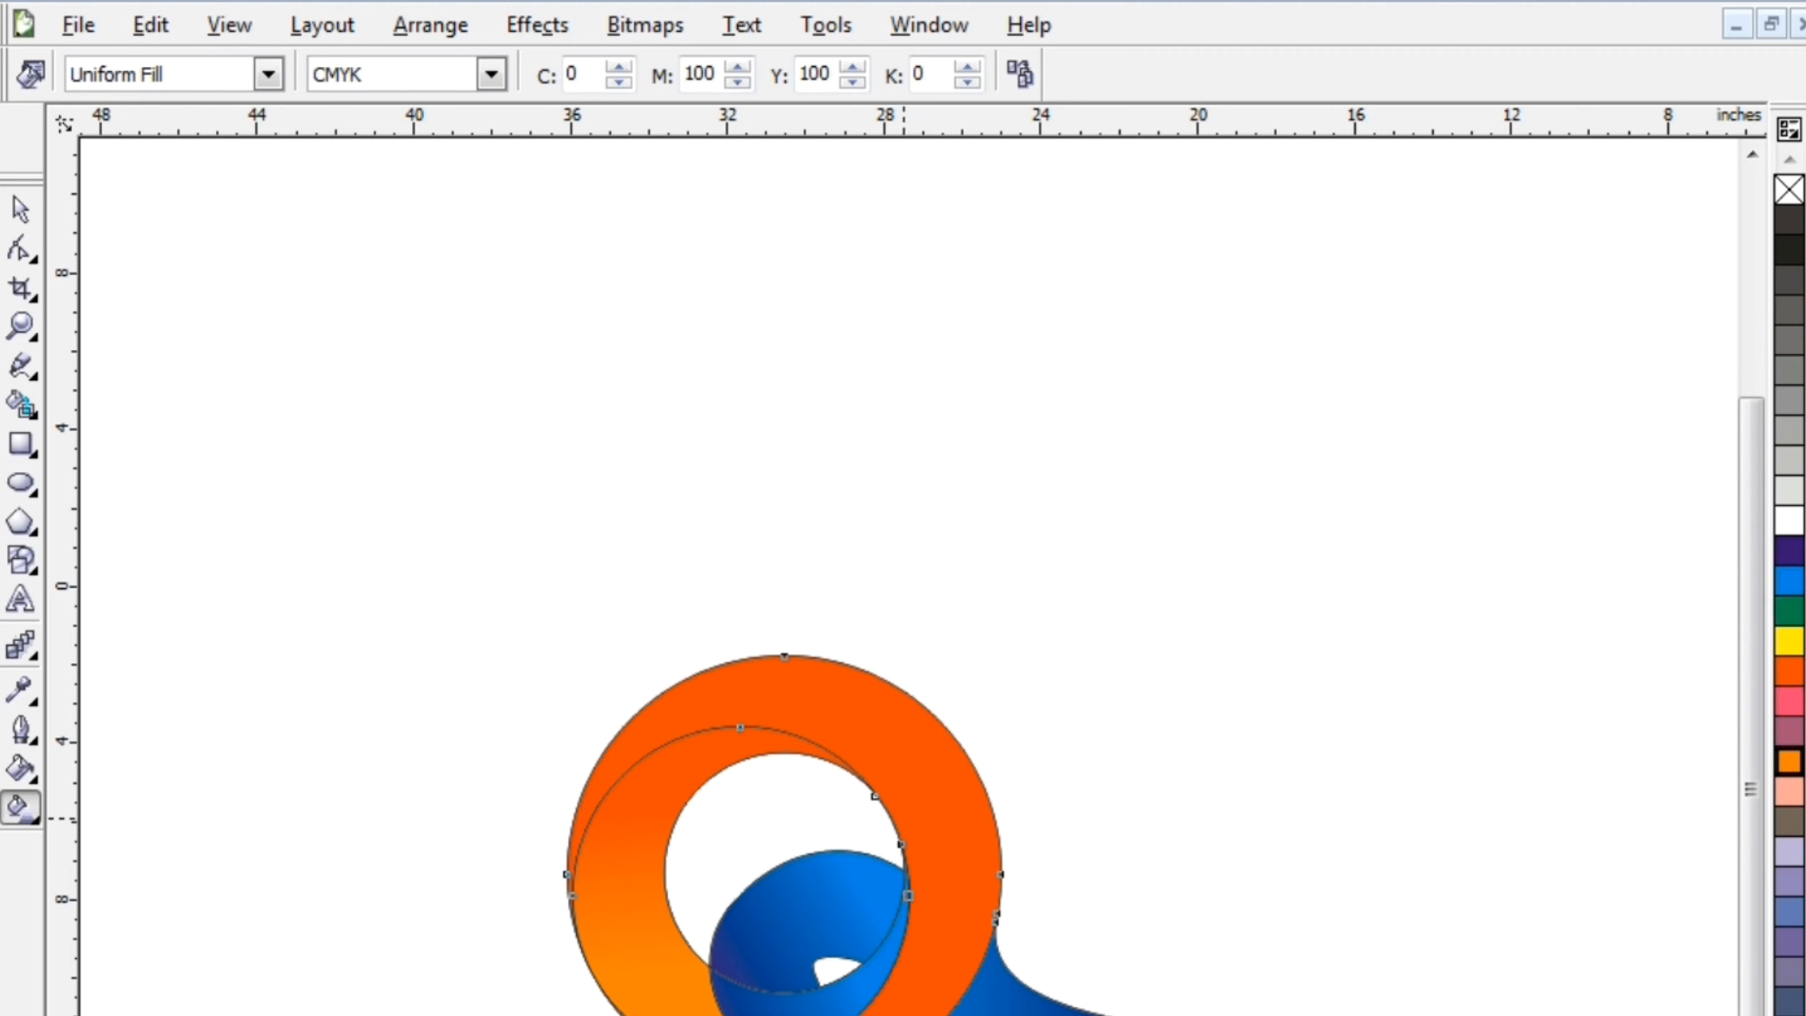
{"action": "left_click", "coordinate": [637, 813]}
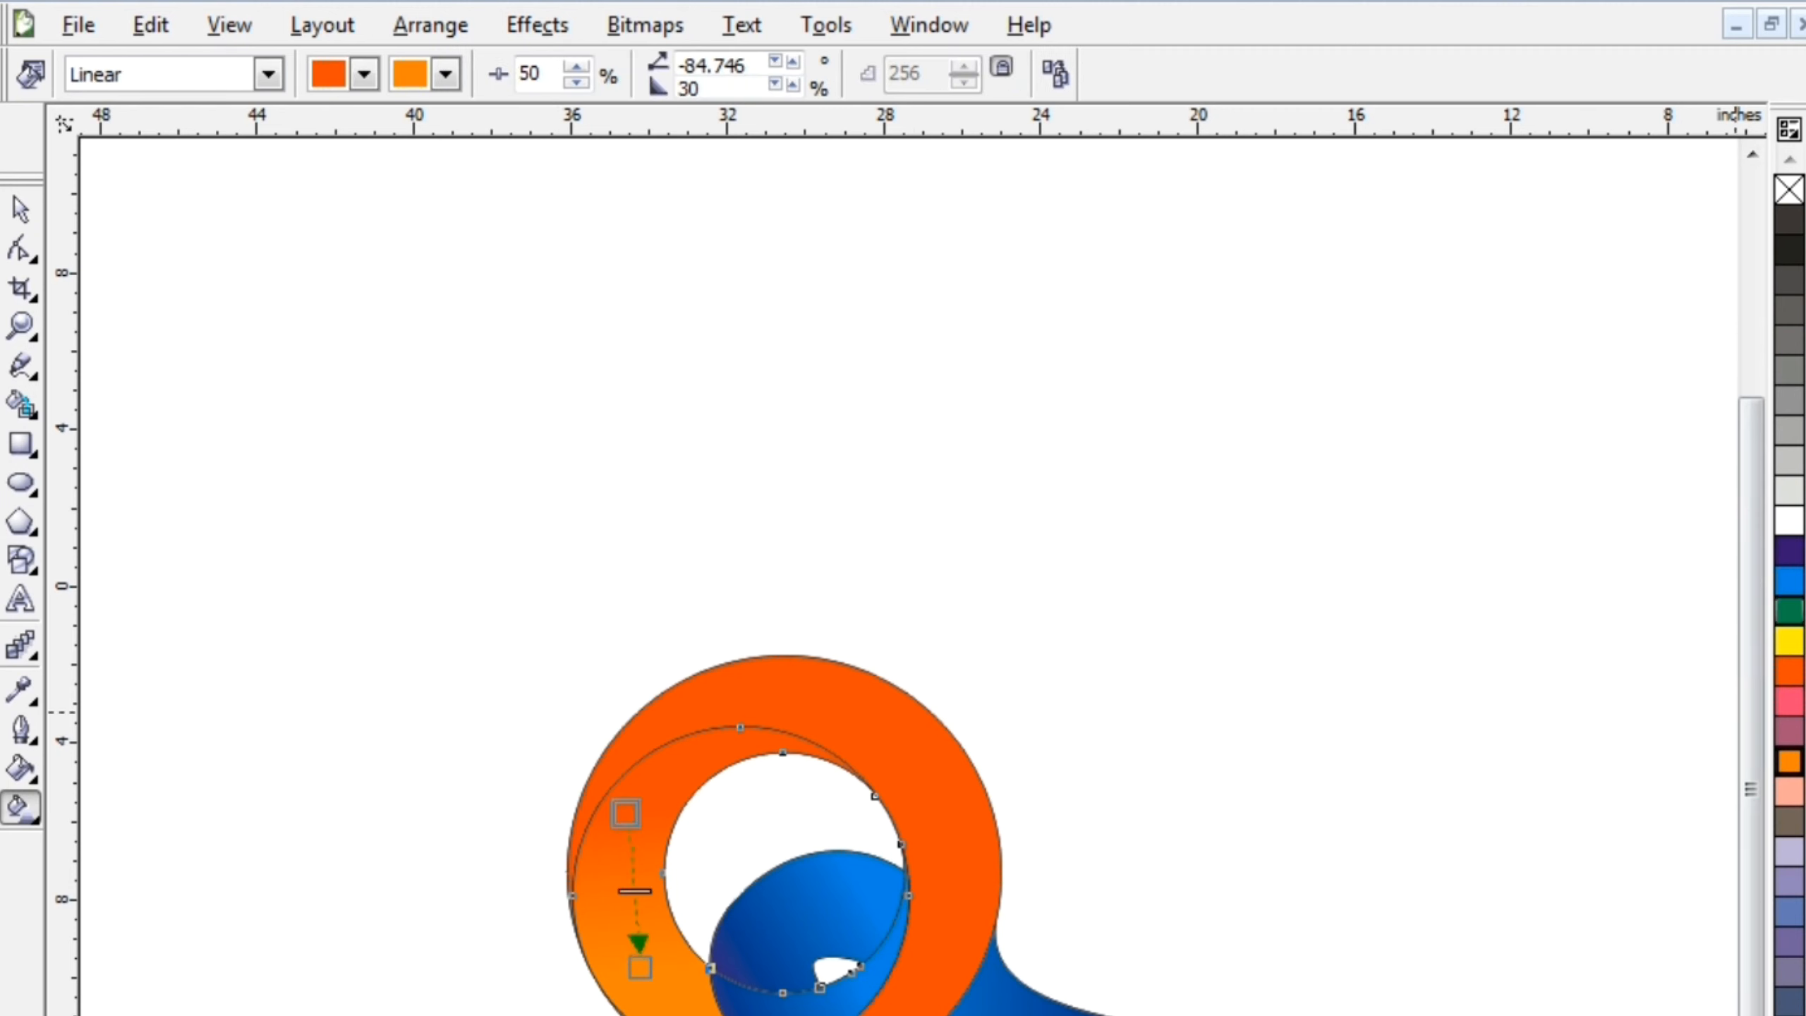
{"action": "left_click", "coordinate": [364, 74]}
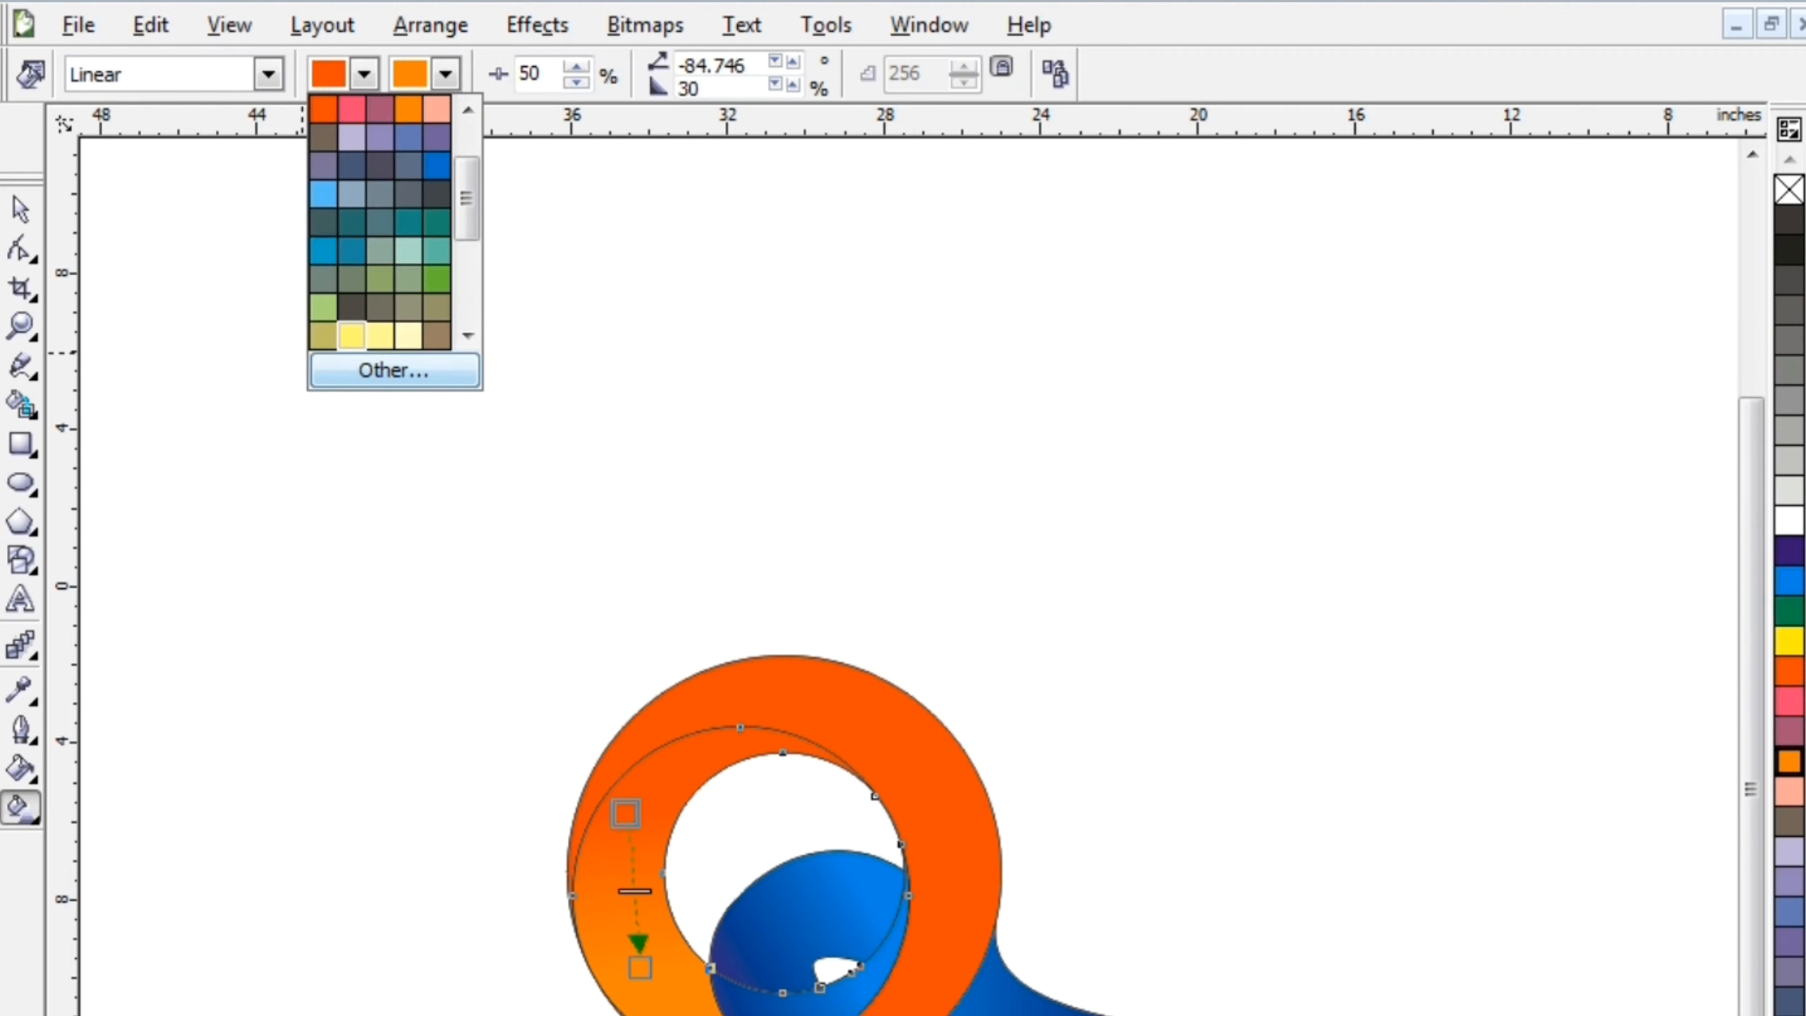
{"action": "left_click", "coordinate": [437, 165]}
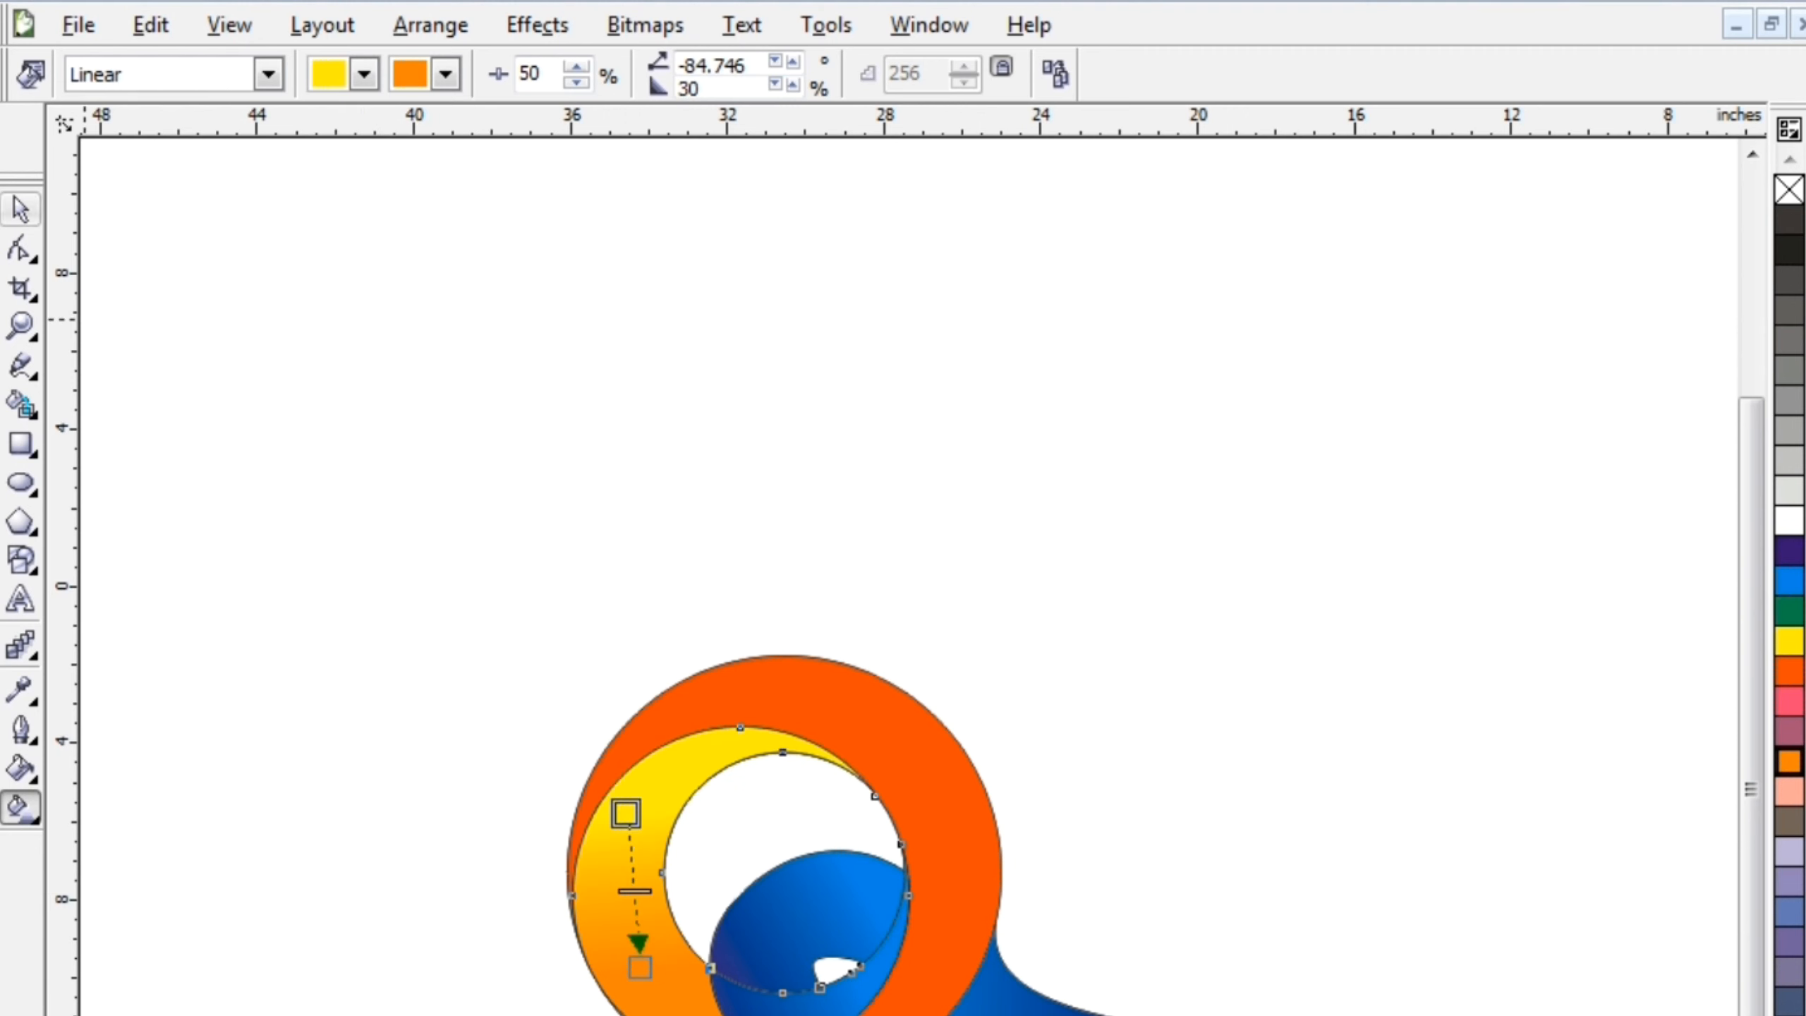
Step: Apply a linear gradient from orange to black across the outer ring, darkening toward its lower left at about -126 degrees
{"action": "left_click", "coordinate": [20, 209]}
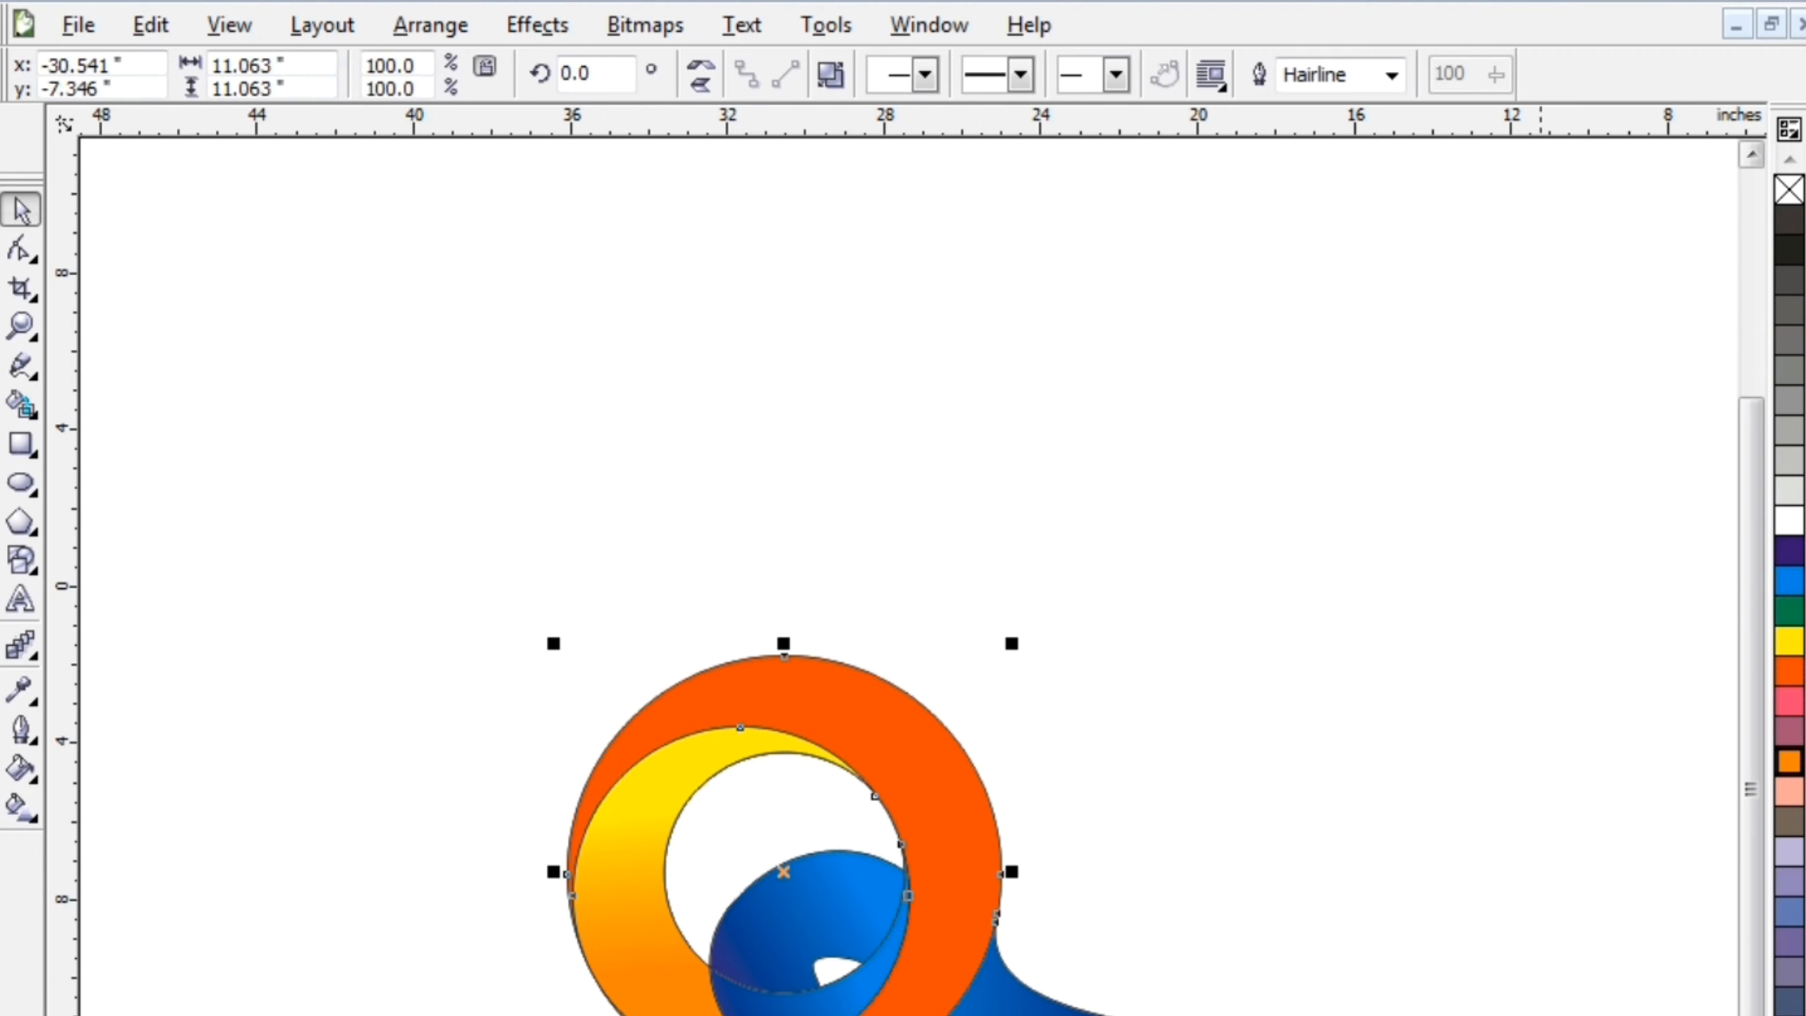
{"action": "scroll", "coordinate": [909, 577], "scroll_direction": "down", "scroll_amount": 2}
{"action": "left_click", "coordinate": [947, 555]}
{"action": "left_click", "coordinate": [1267, 641]}
{"action": "left_click", "coordinate": [957, 604]}
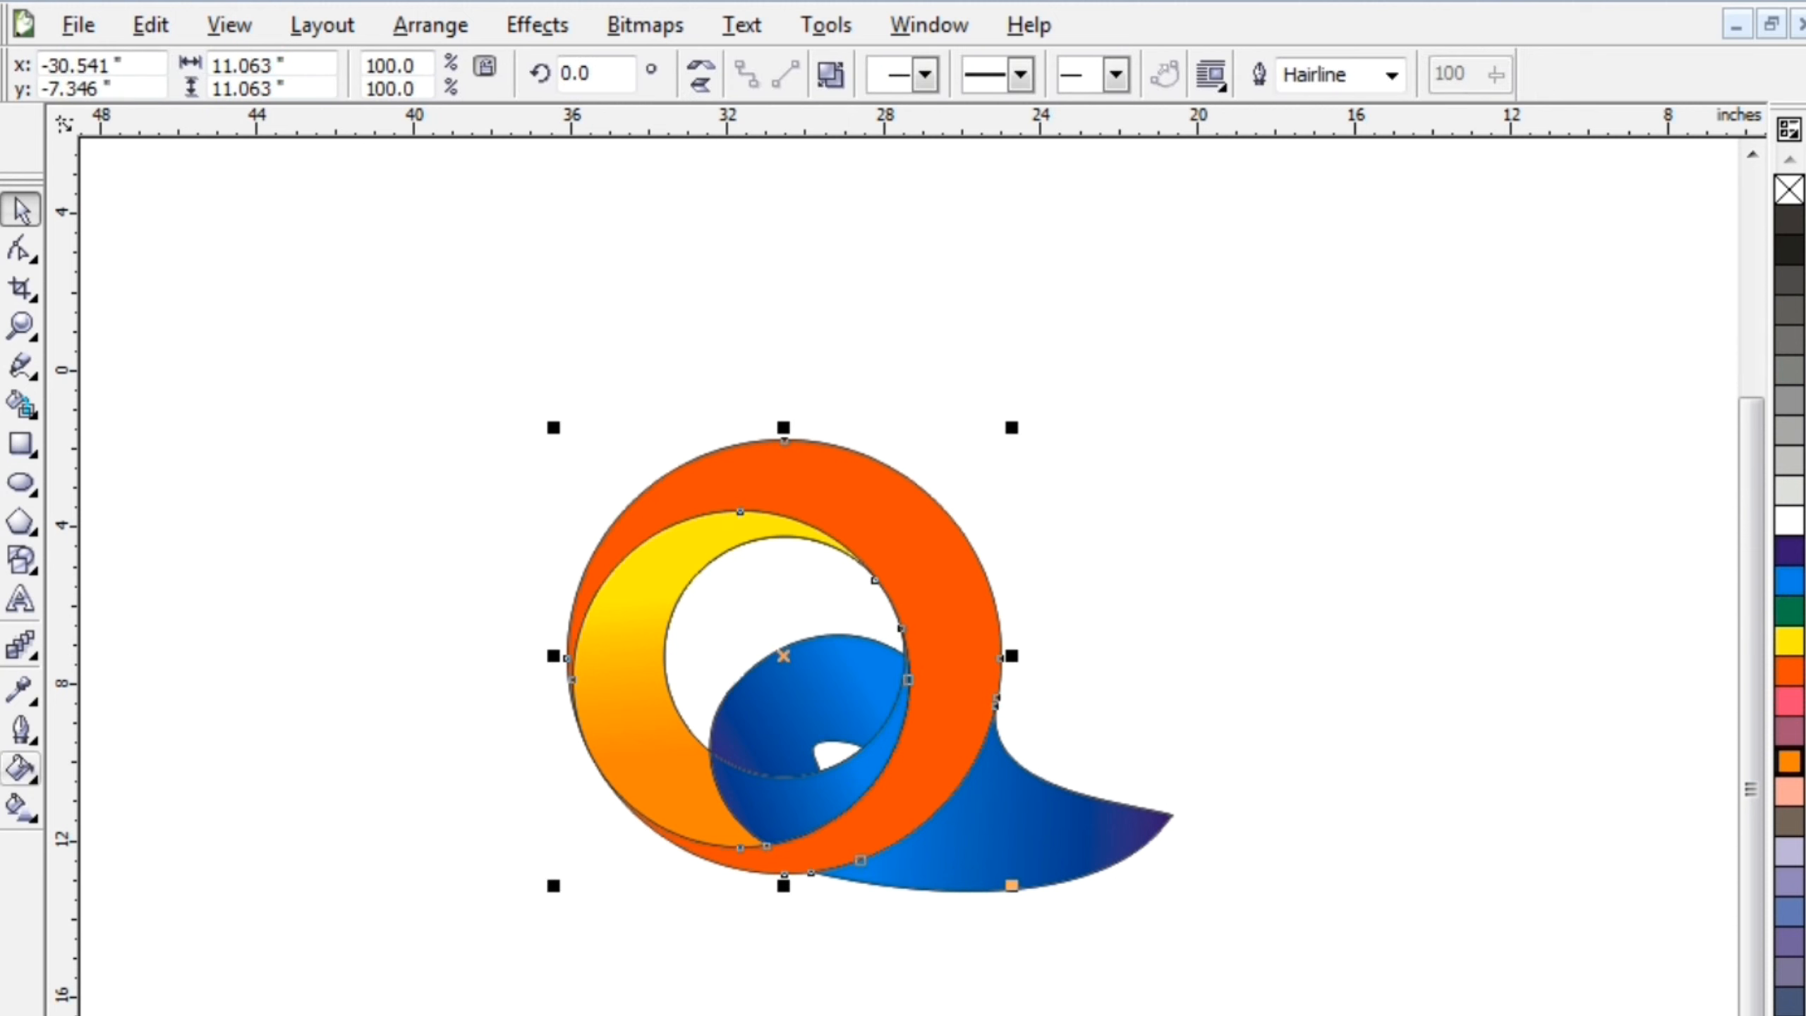
{"action": "left_click", "coordinate": [20, 808]}
{"action": "left_click_drag", "start_coordinate": [839, 470], "coordinate": [975, 757]}
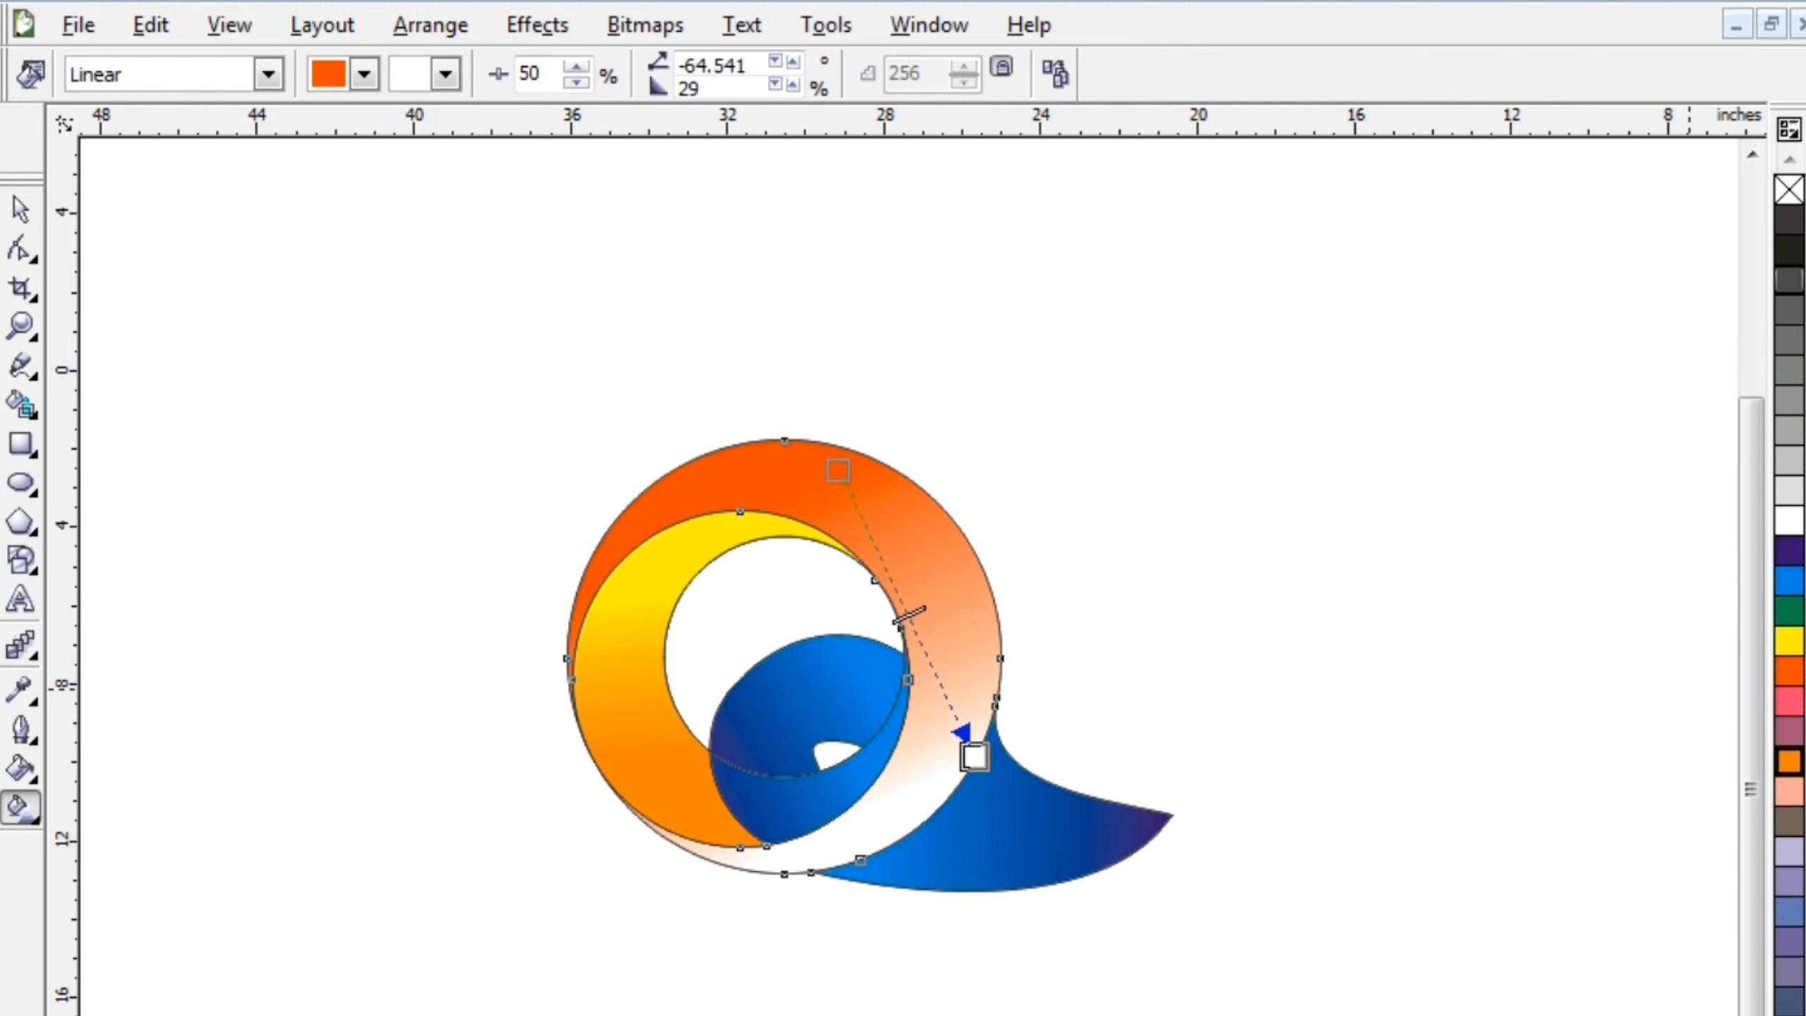
{"action": "left_click", "coordinate": [1789, 249]}
{"action": "left_click_drag", "start_coordinate": [839, 469], "coordinate": [940, 610]}
{"action": "left_click_drag", "start_coordinate": [974, 757], "coordinate": [723, 905]}
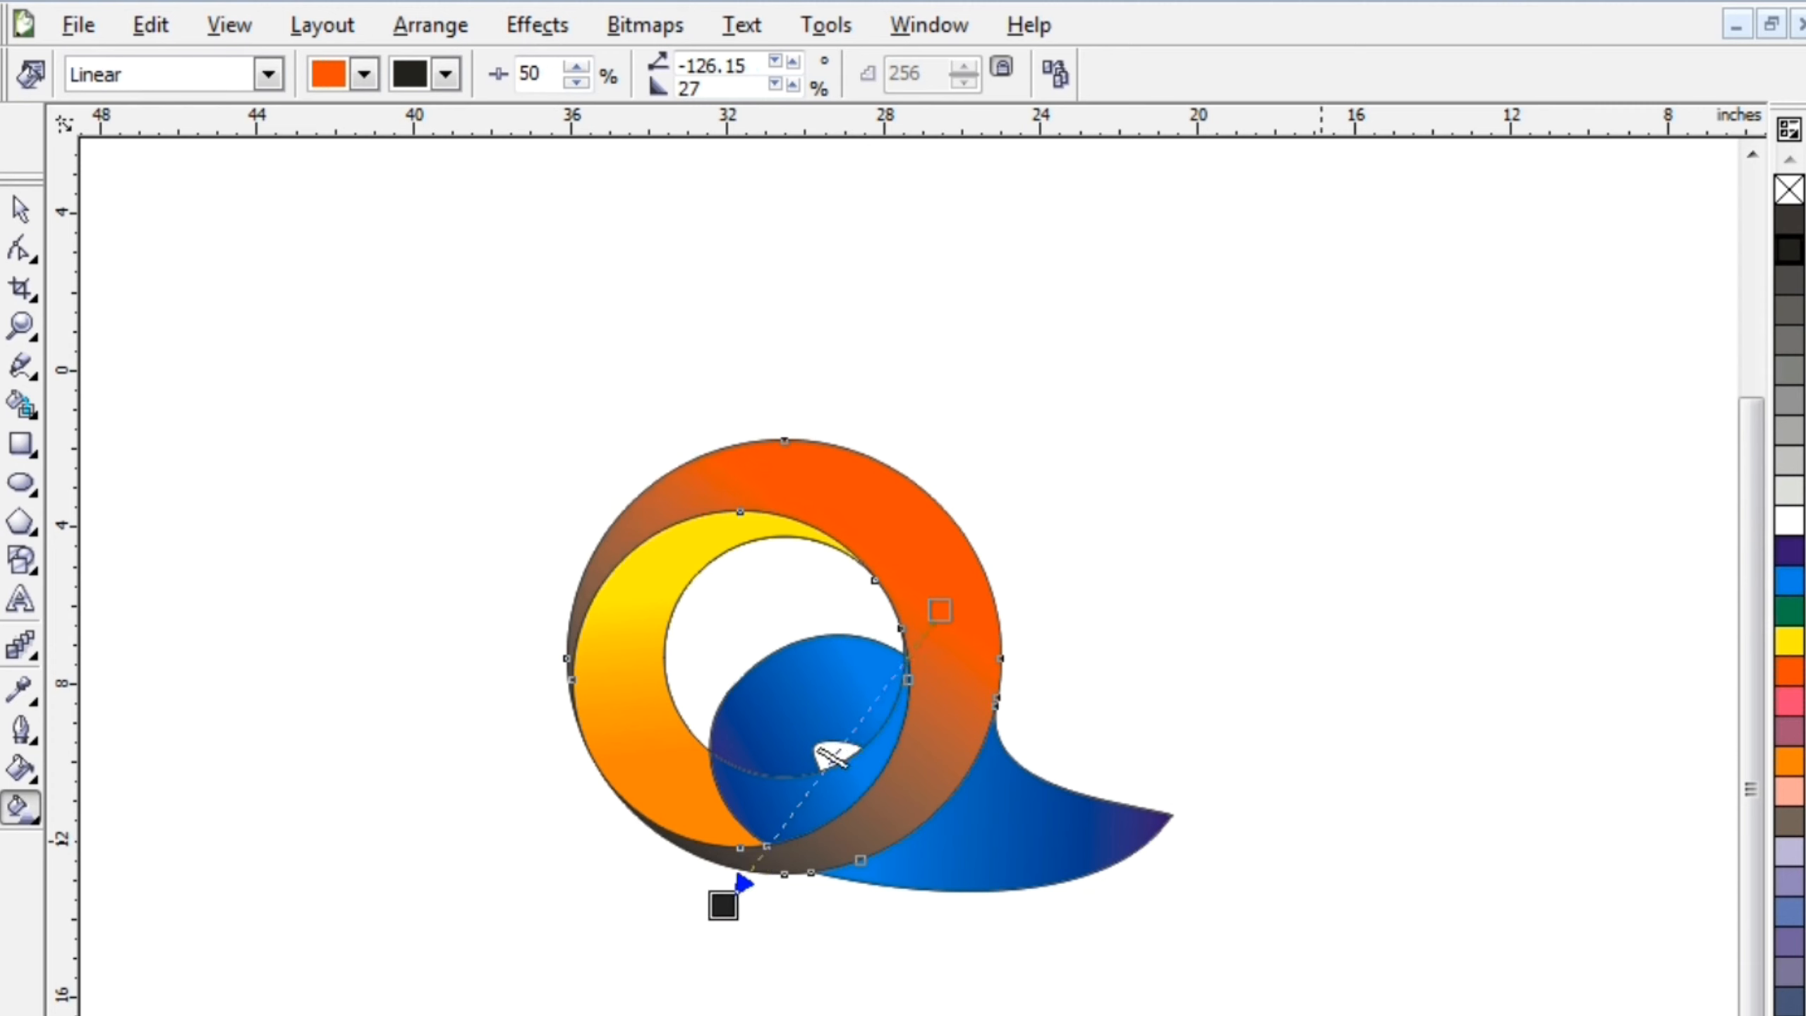
Step: Try light orange, slate blue and brown as the end colour of the outer ring's gradient, and settle on dusty pink
{"action": "left_click", "coordinate": [1789, 789]}
{"action": "left_click", "coordinate": [1789, 760]}
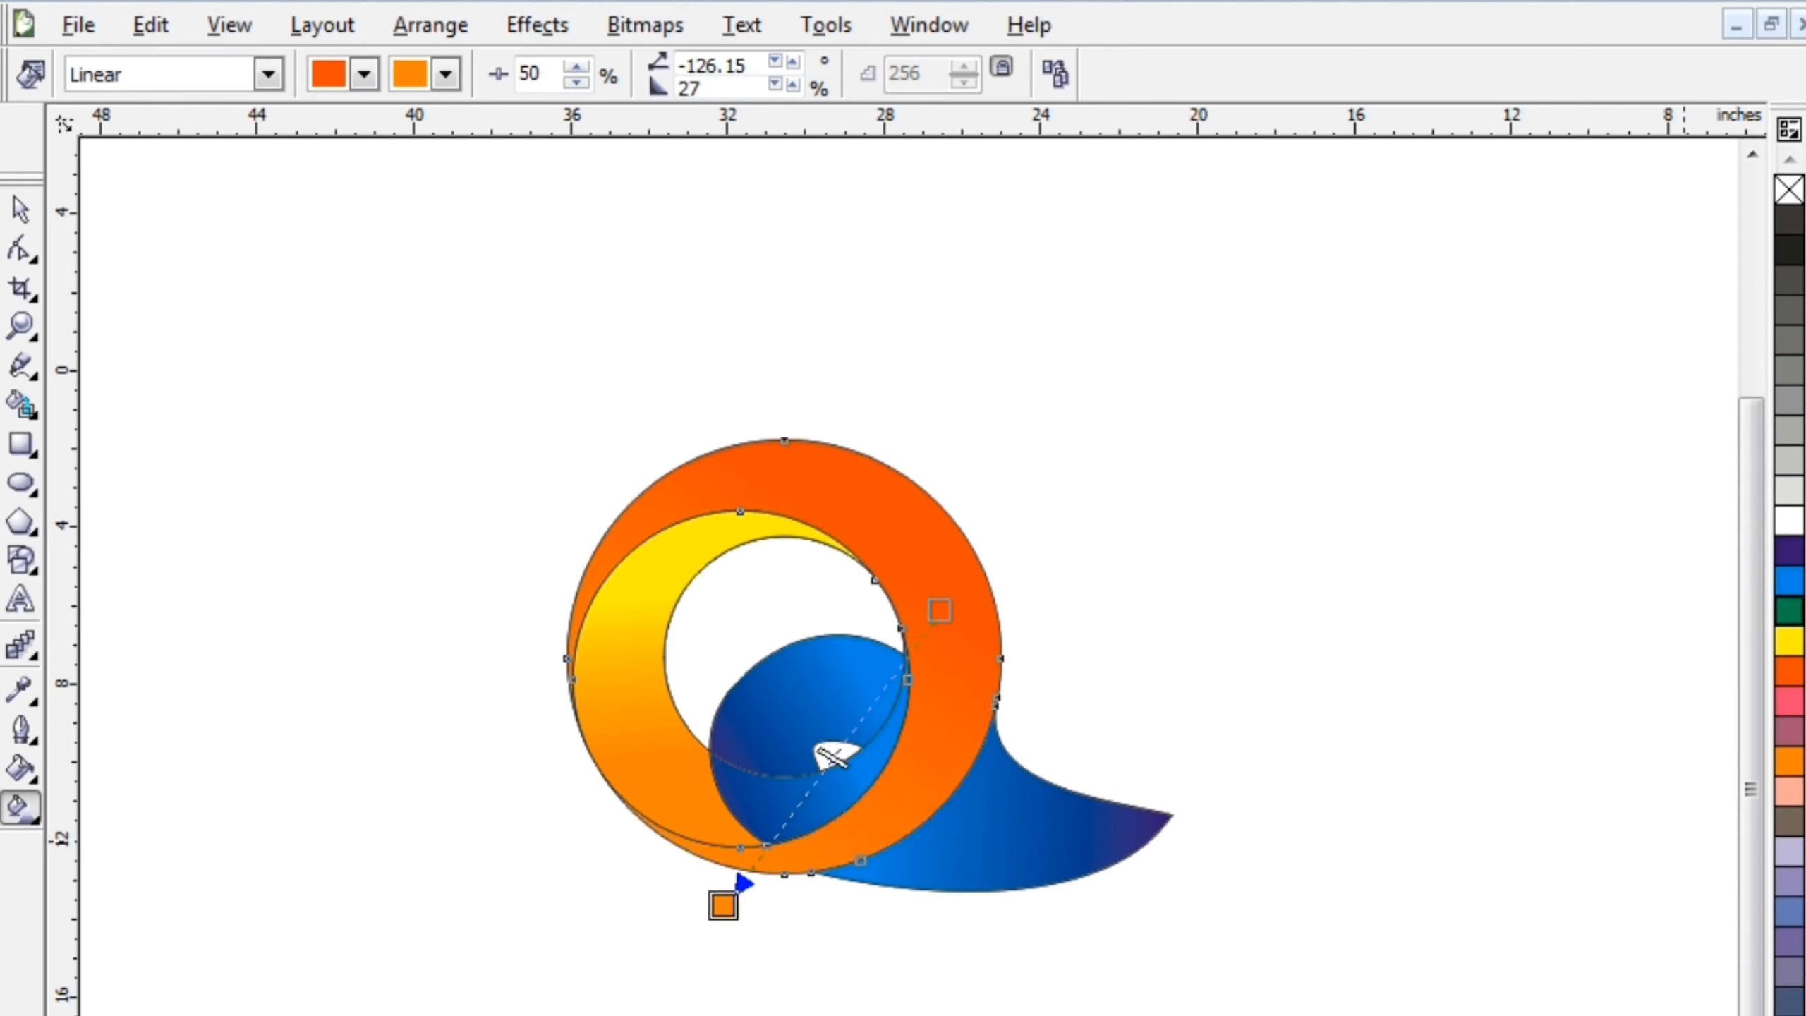
{"action": "left_click", "coordinate": [1789, 610]}
{"action": "left_click", "coordinate": [1789, 1002]}
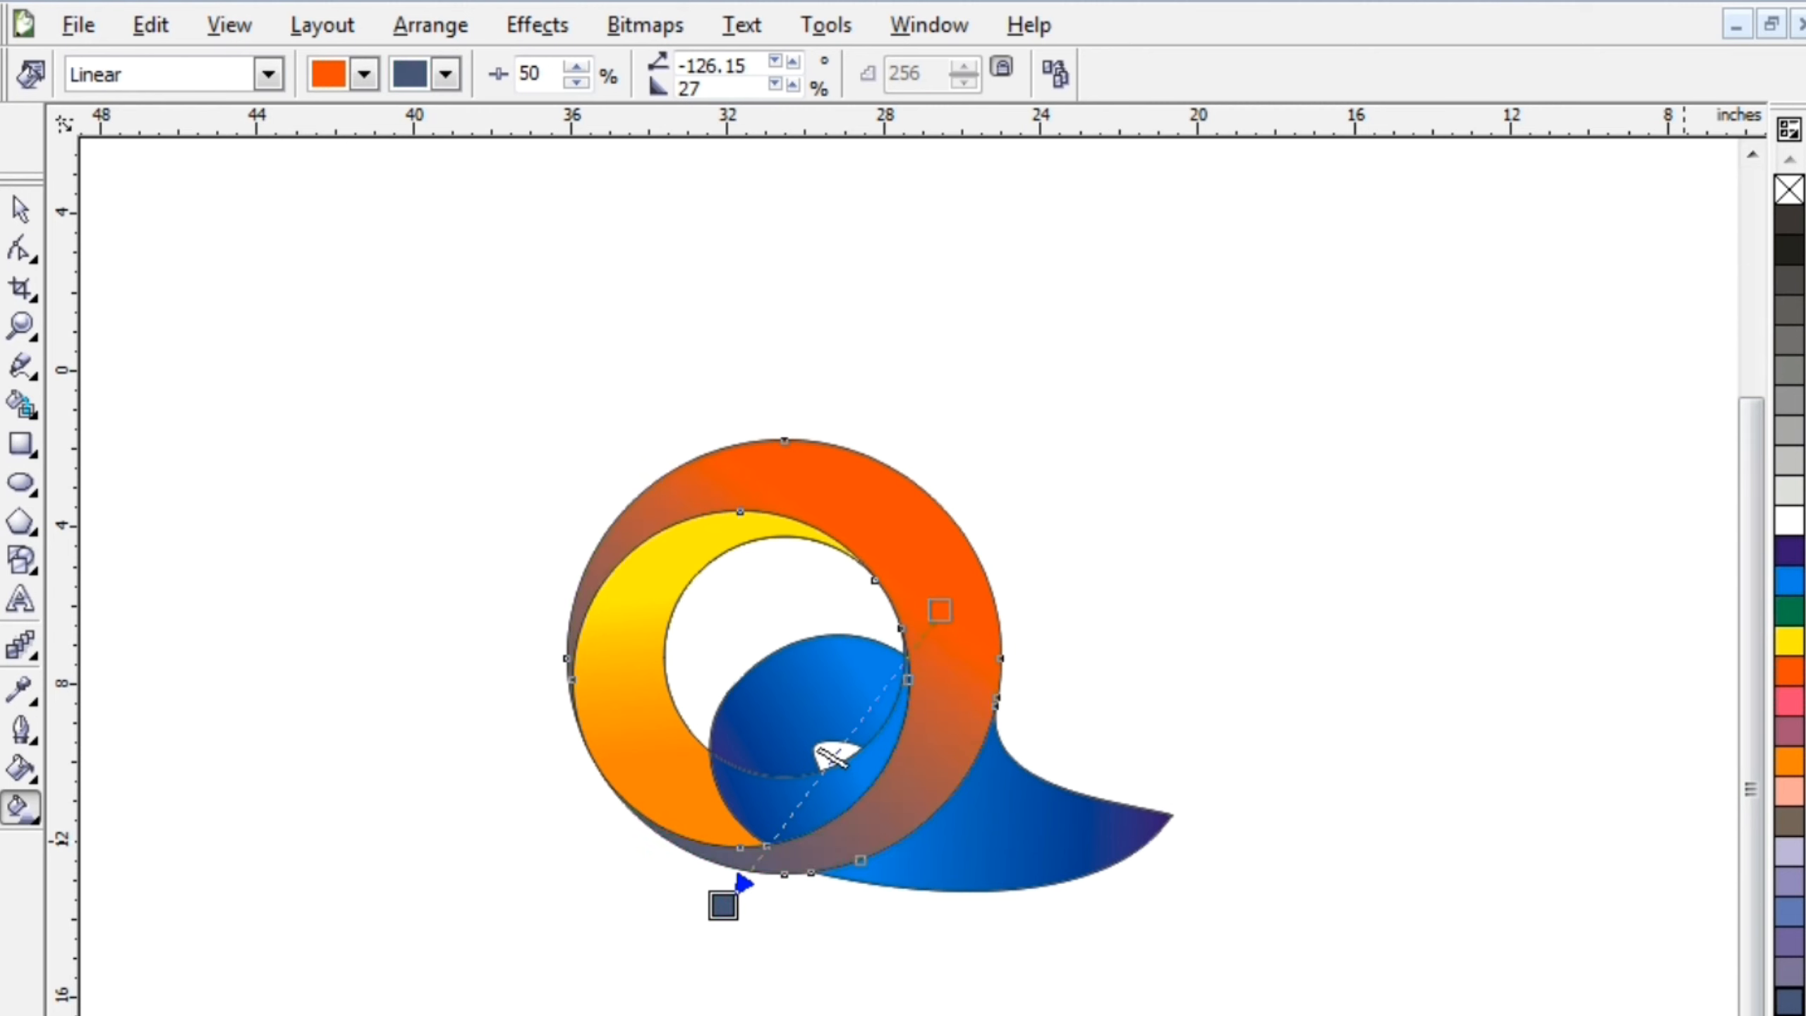
{"action": "left_click", "coordinate": [1789, 760]}
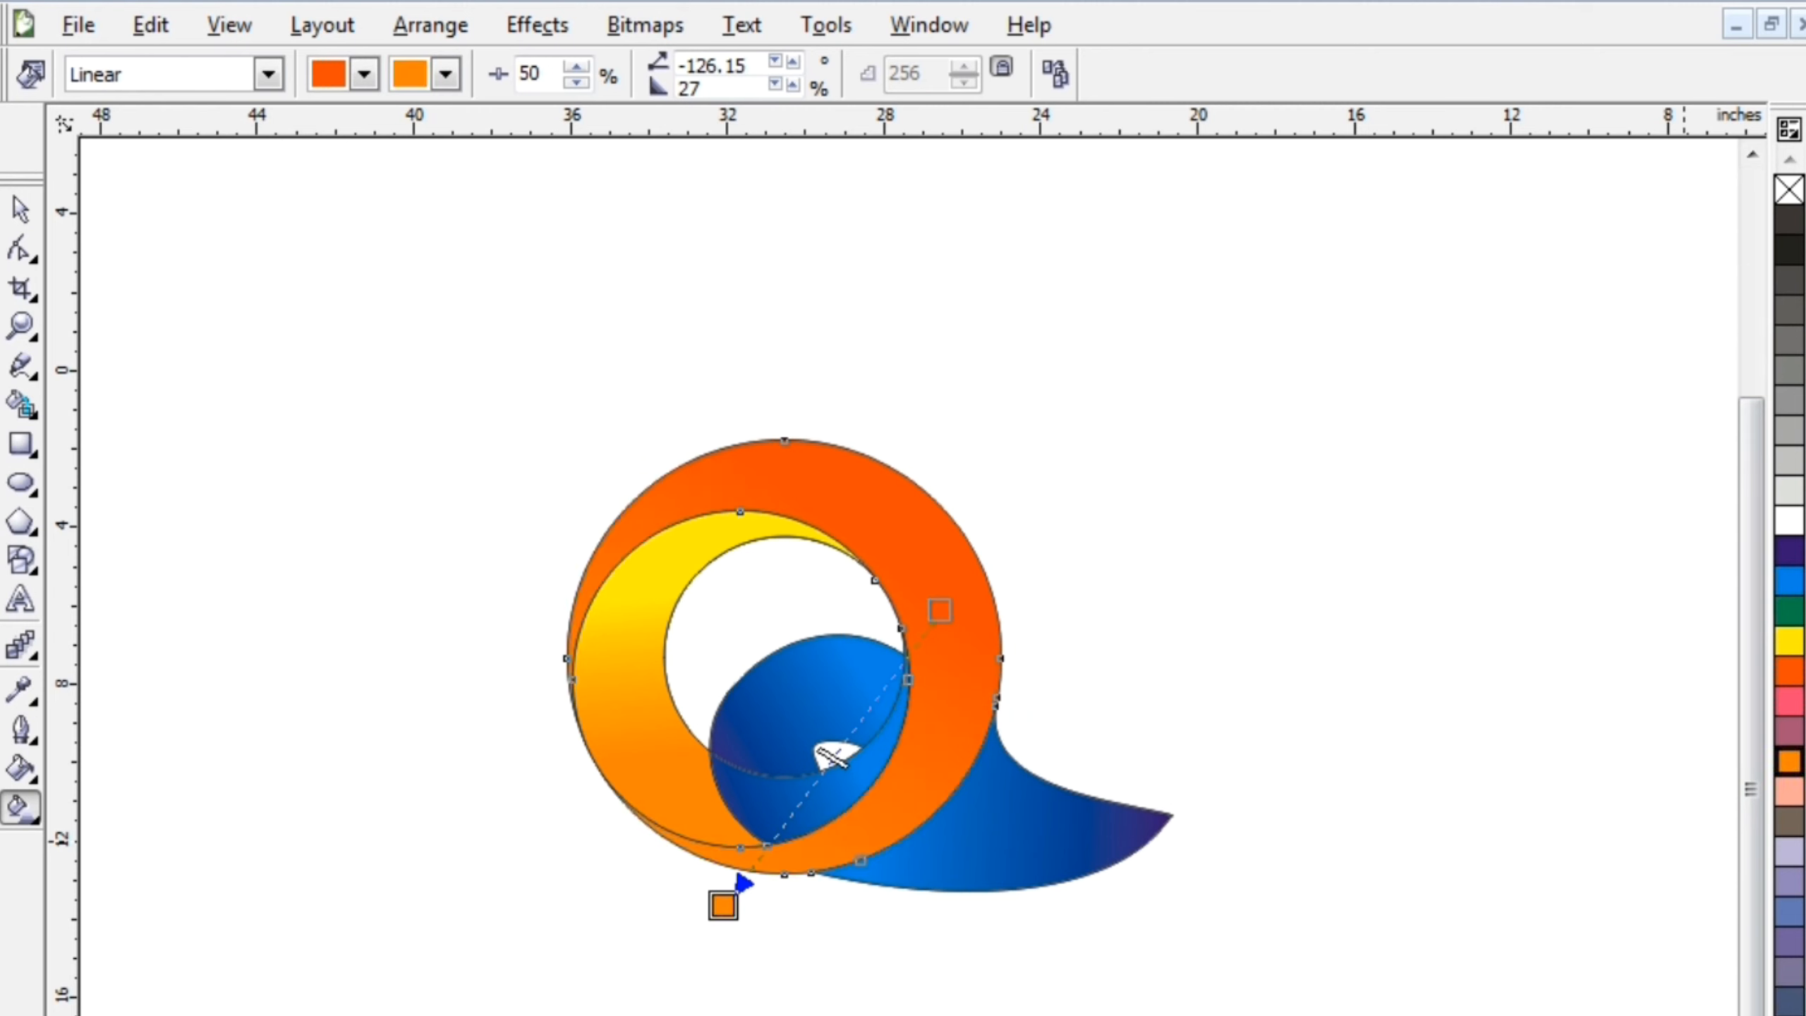
{"action": "left_click", "coordinate": [1789, 1013]}
{"action": "left_click", "coordinate": [1789, 818]}
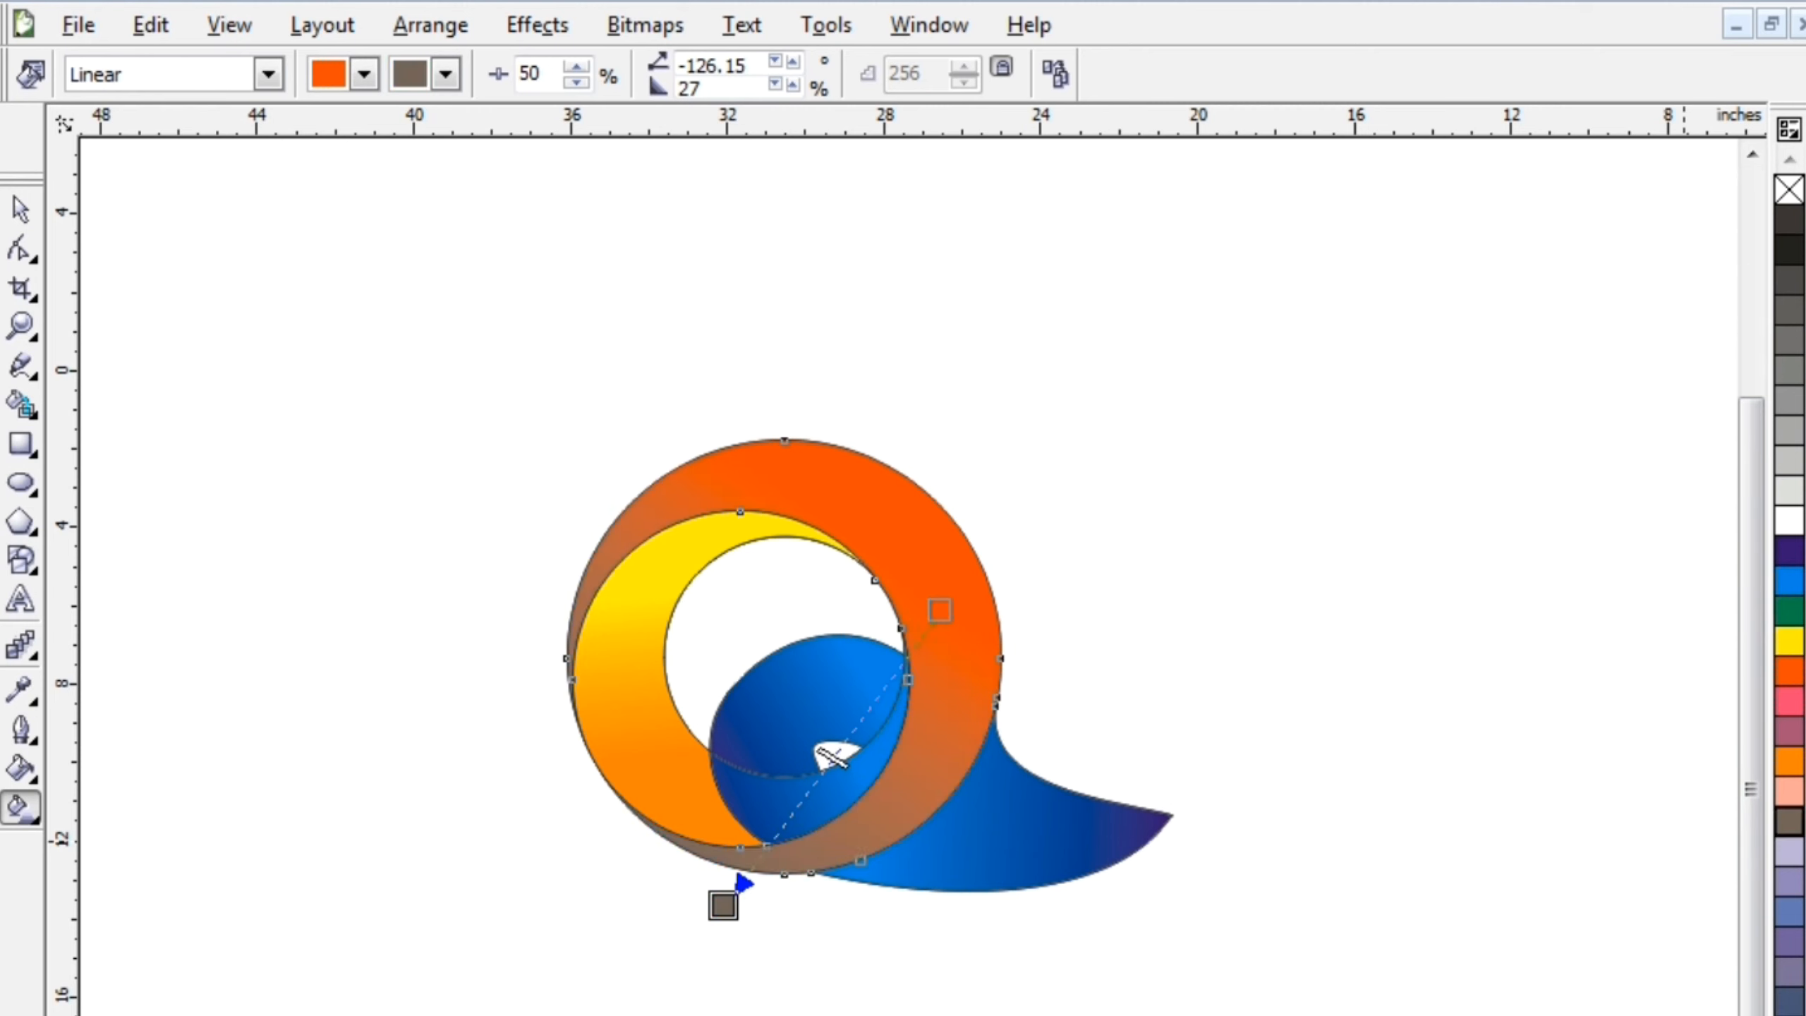
{"action": "left_click", "coordinate": [1789, 732]}
{"action": "left_click", "coordinate": [1315, 640]}
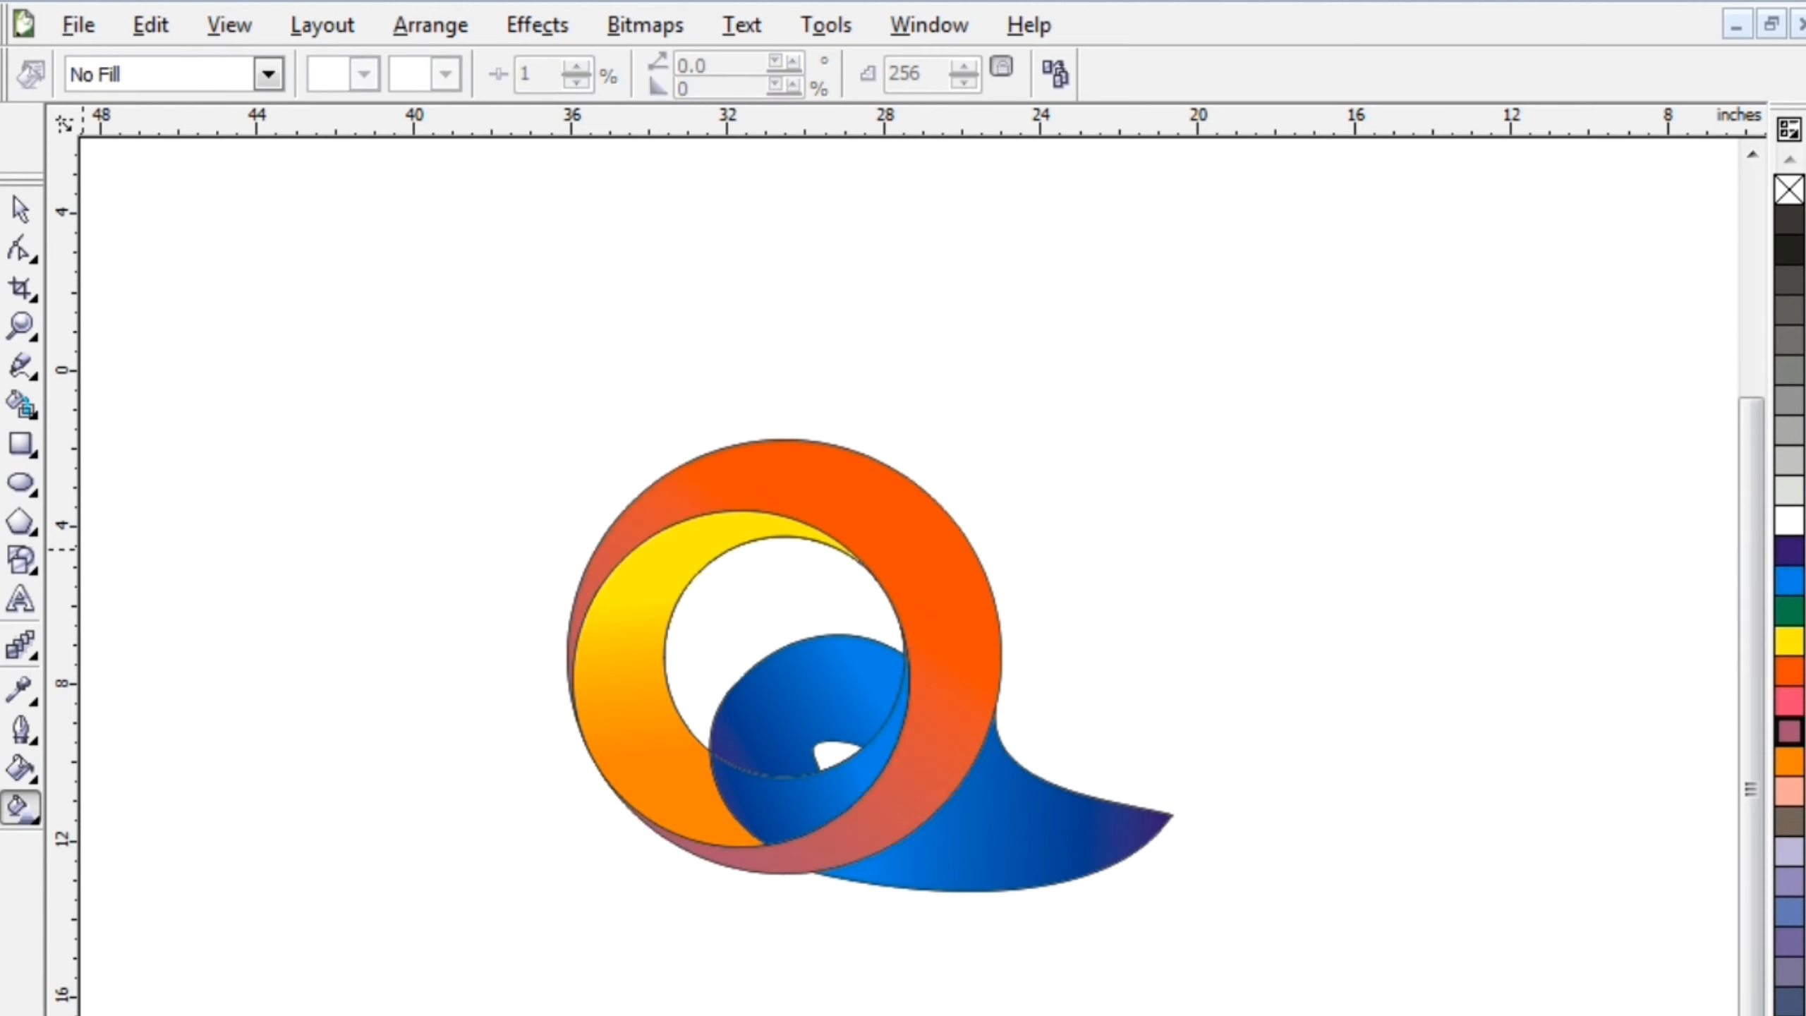
{"action": "left_click", "coordinate": [20, 209]}
{"action": "left_click_drag", "start_coordinate": [378, 309], "coordinate": [1265, 946]}
{"action": "left_click", "coordinate": [1266, 676]}
{"action": "left_click", "coordinate": [1010, 829]}
{"action": "left_click", "coordinate": [288, 671]}
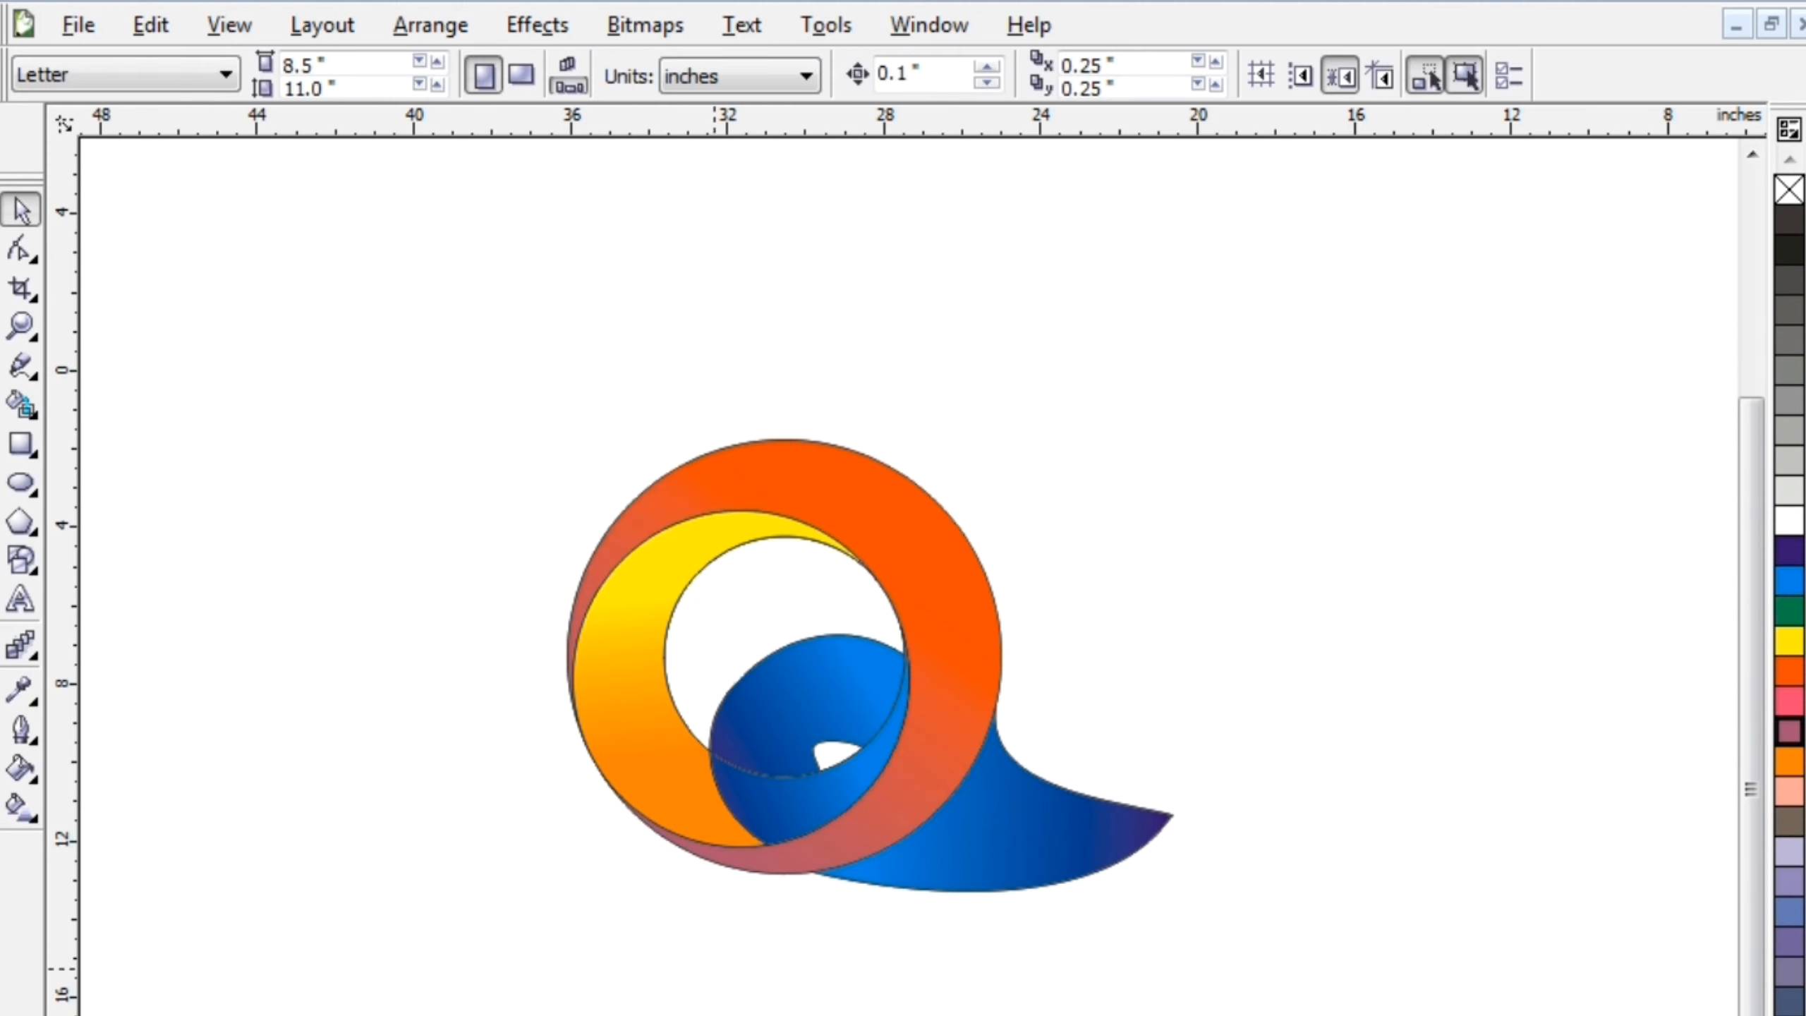